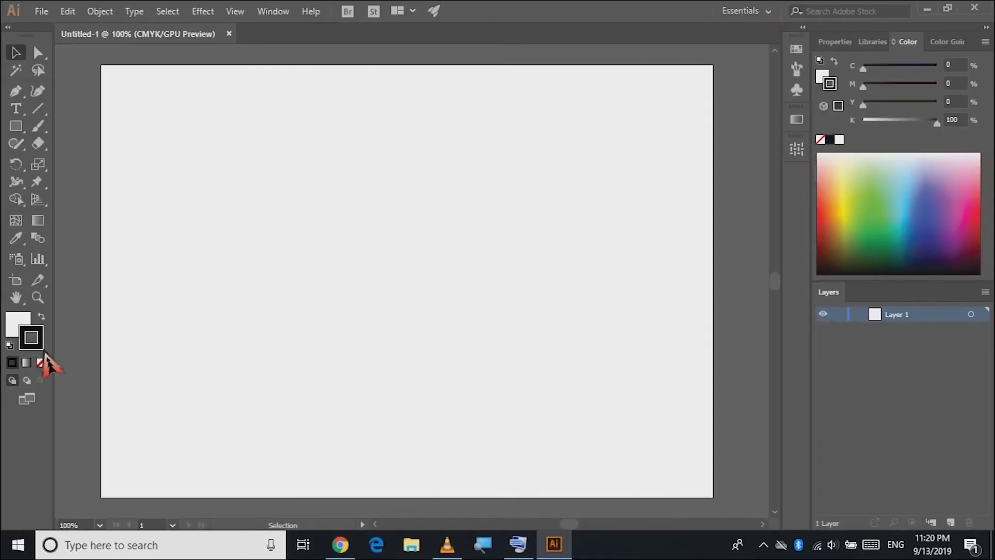
Step: Set a muted brown fill and draw a thin bar near the top of the artboard
double_click(17, 327)
left_click(741, 407)
left_click_drag(544, 306, 625, 316)
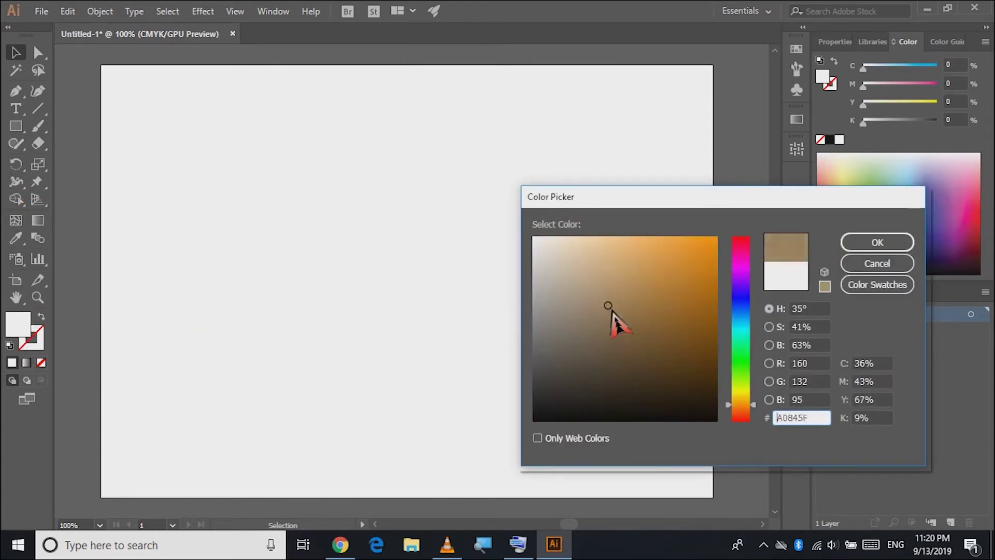
left_click(875, 243)
left_click_drag(876, 123, 888, 127)
left_click(16, 126)
mouse_move(347, 144)
left_mouse_down()
mouse_move(407, 161)
mouse_move(442, 148)
left_mouse_up()
Step: Change the bar's fill to a warmer brown
left_click_drag(885, 123, 874, 123)
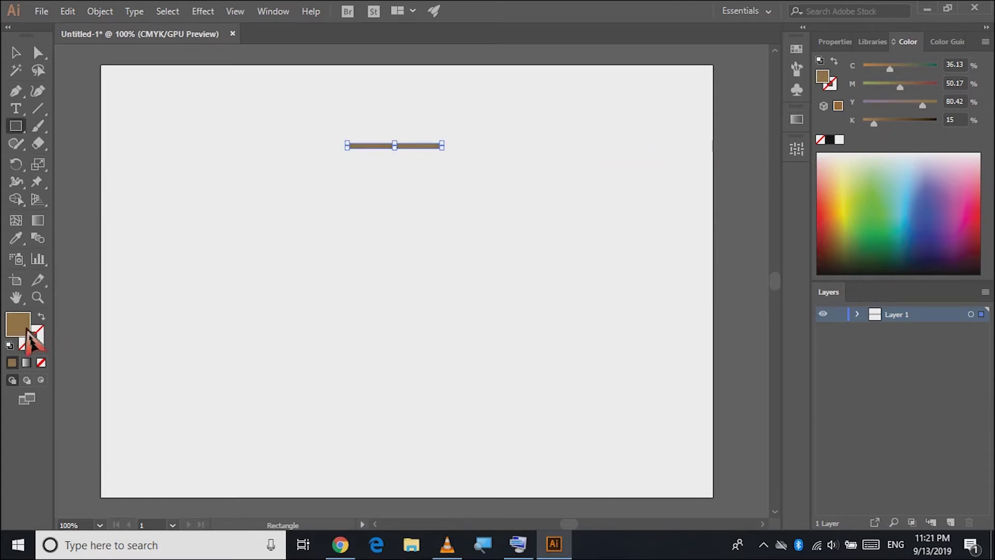
double_click(26, 332)
mouse_move(637, 322)
left_mouse_down()
mouse_move(627, 325)
mouse_move(661, 306)
mouse_move(651, 311)
left_mouse_up()
left_click(862, 245)
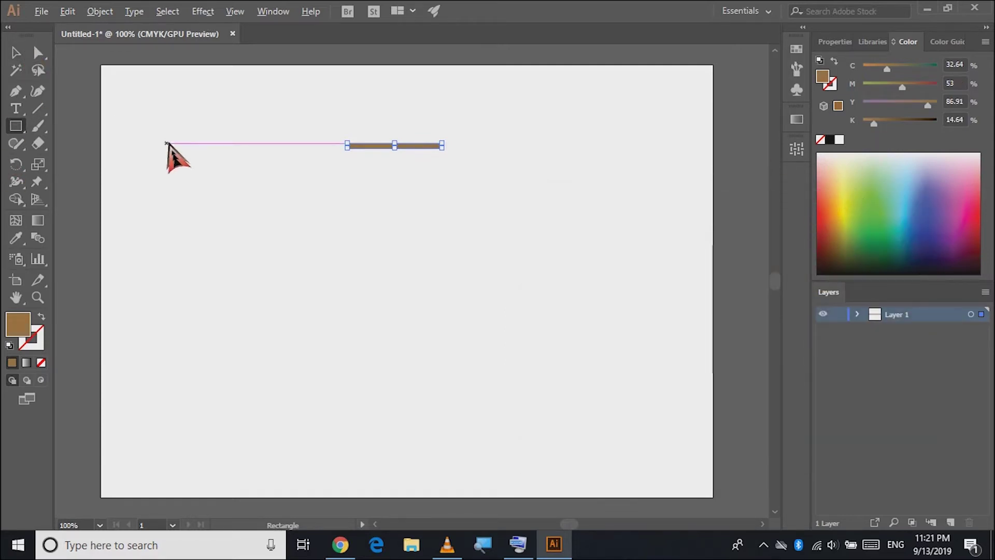
Step: Alt-drag two copies of the bar downward and darken the middle one into a stripe
scroll(233, 156, "up", 1)
scroll(311, 158, "right", 2)
scroll(207, 145, "right", 2)
left_click(15, 53)
mouse_move(387, 145)
left_mouse_down()
mouse_move(388, 157)
mouse_move(438, 159)
left_mouse_up()
left_click(904, 123)
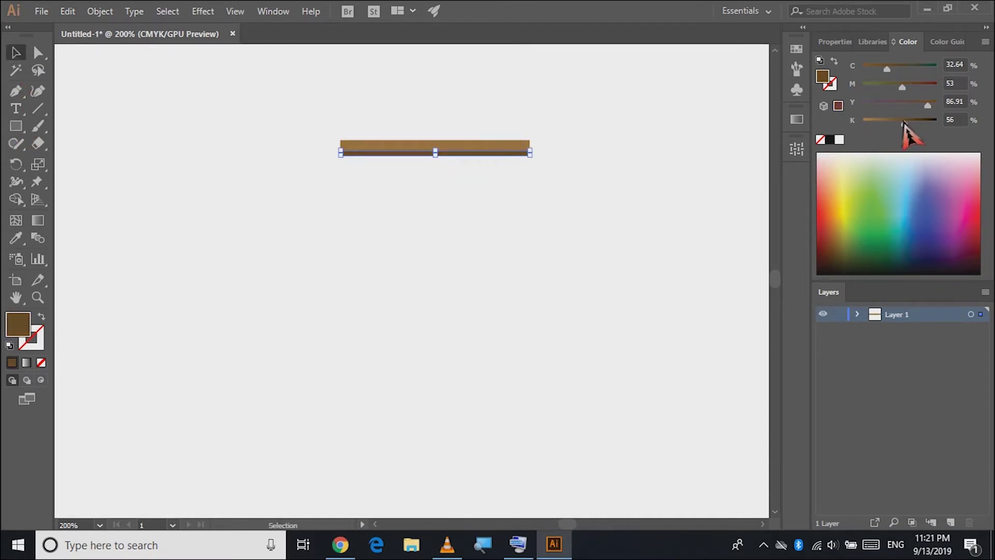
left_click_drag(485, 152, 484, 166)
left_click(483, 238)
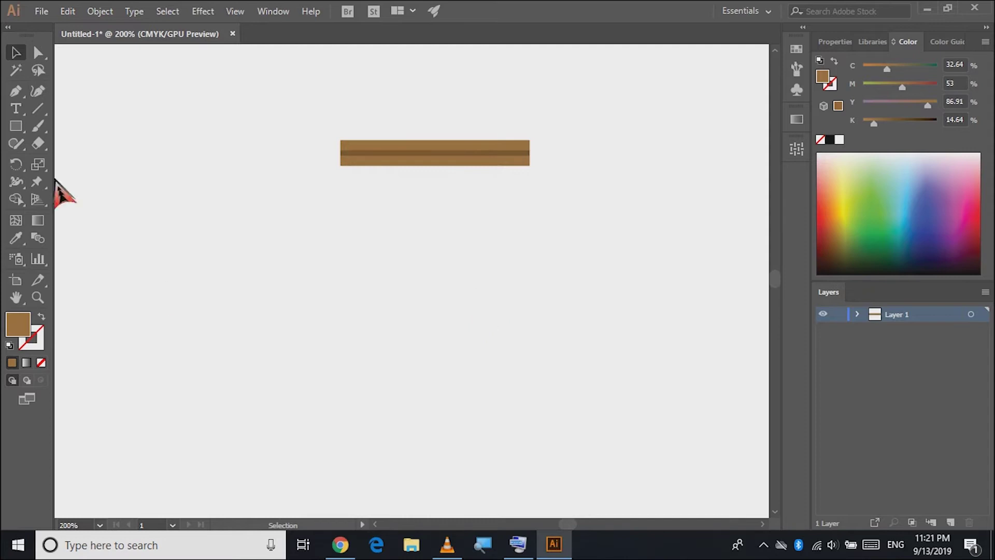
Step: Pen-draw a closed rectangle for the clock body below the bar
left_click(15, 91)
left_click(340, 165)
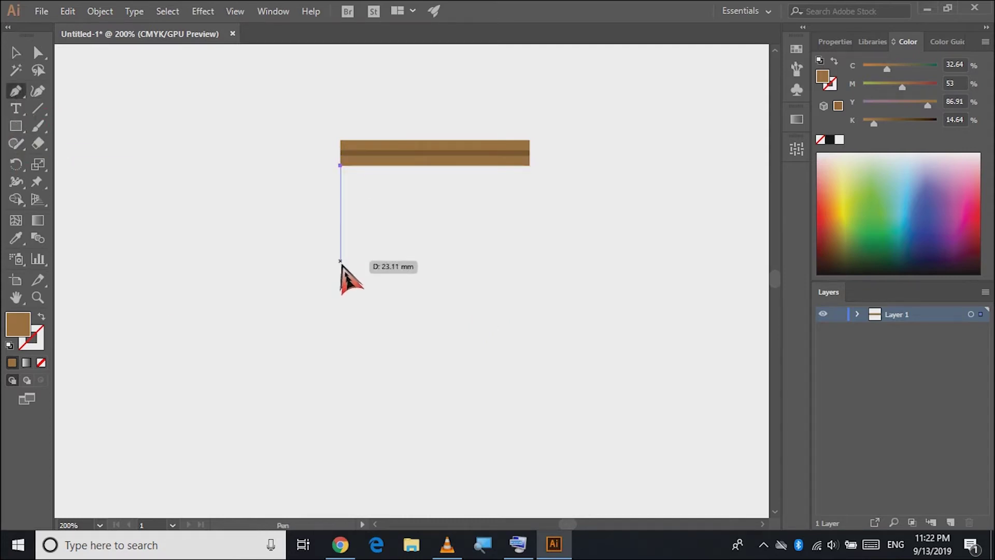
left_click(340, 434)
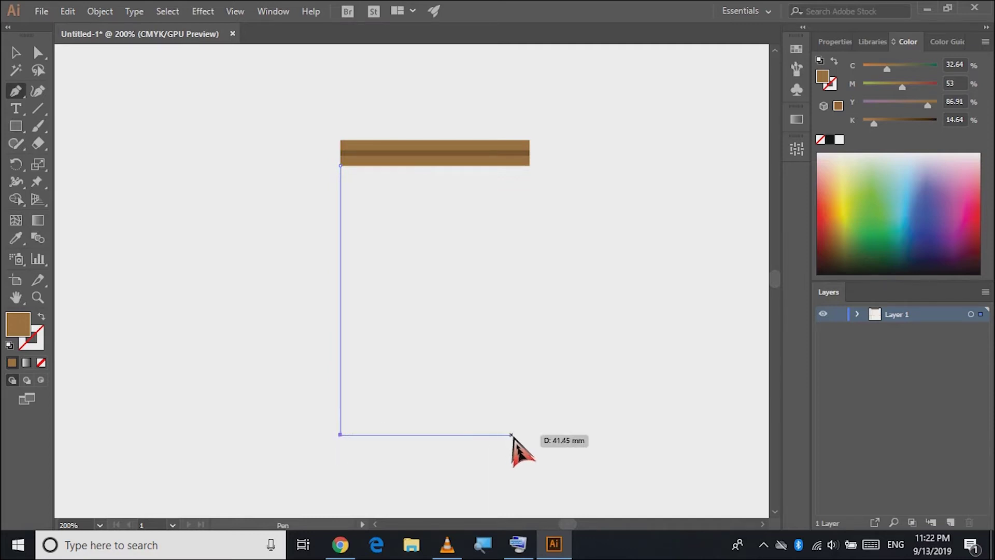
left_click(530, 435)
left_click(529, 165)
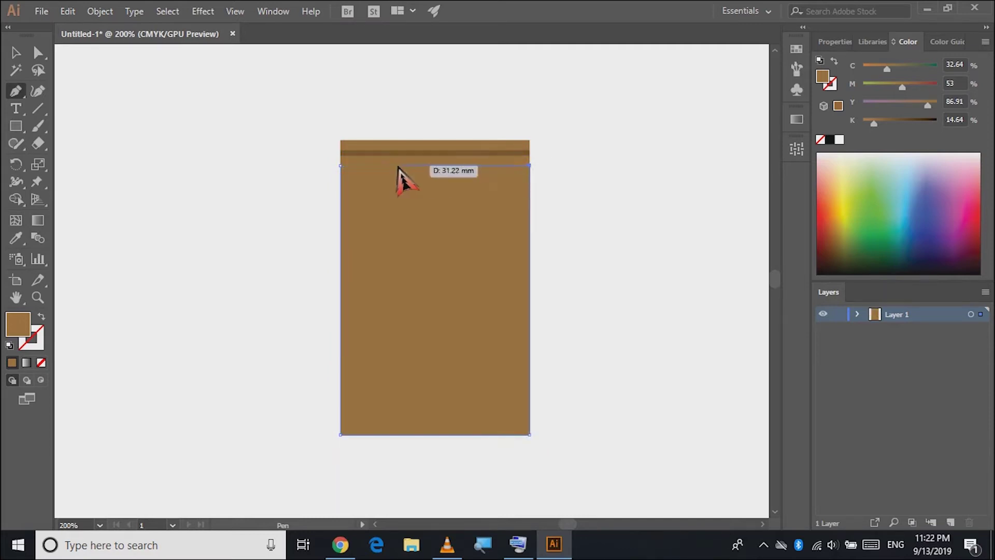
left_click(341, 167)
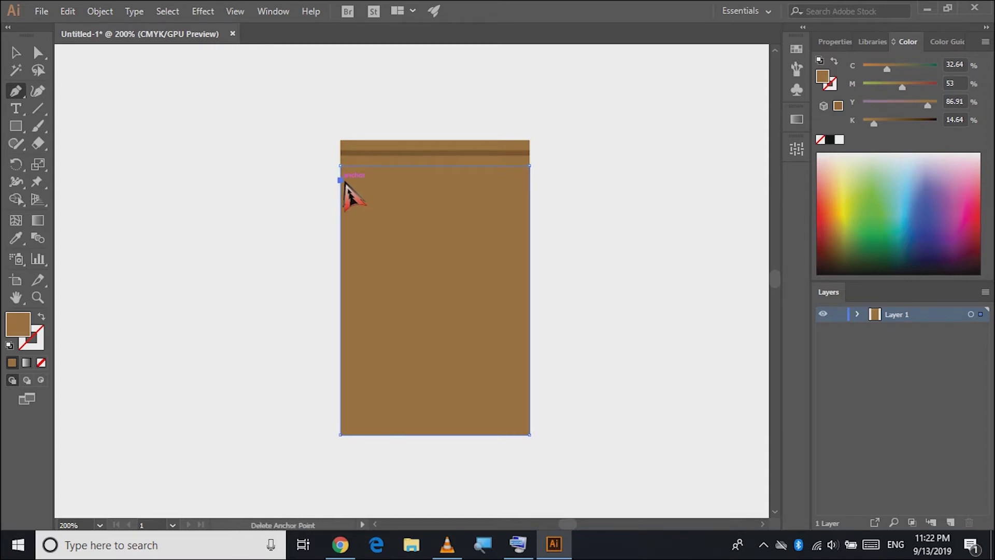
Step: Bend the body's left and right sides inward with the Curvature Tool
left_click(38, 91)
left_click(348, 186)
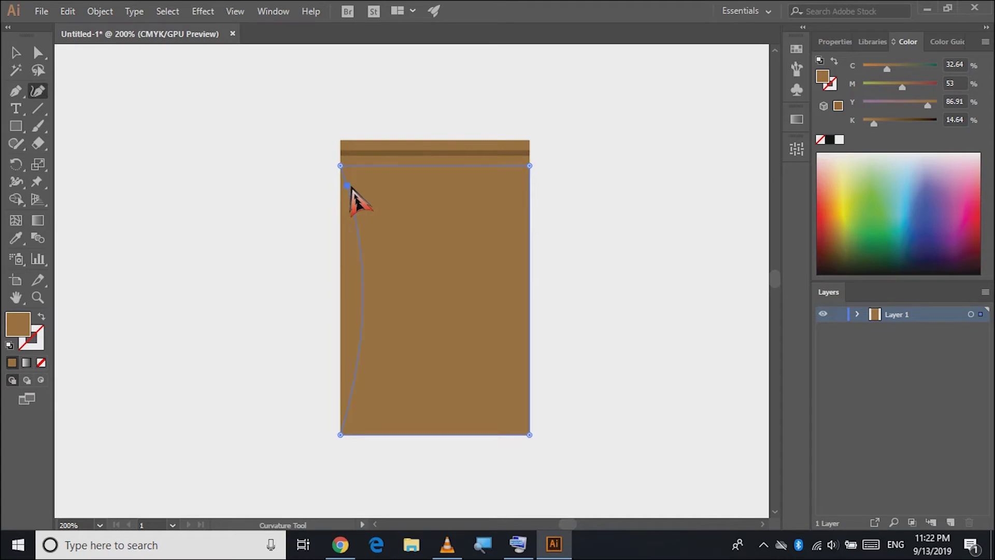
left_click(523, 184)
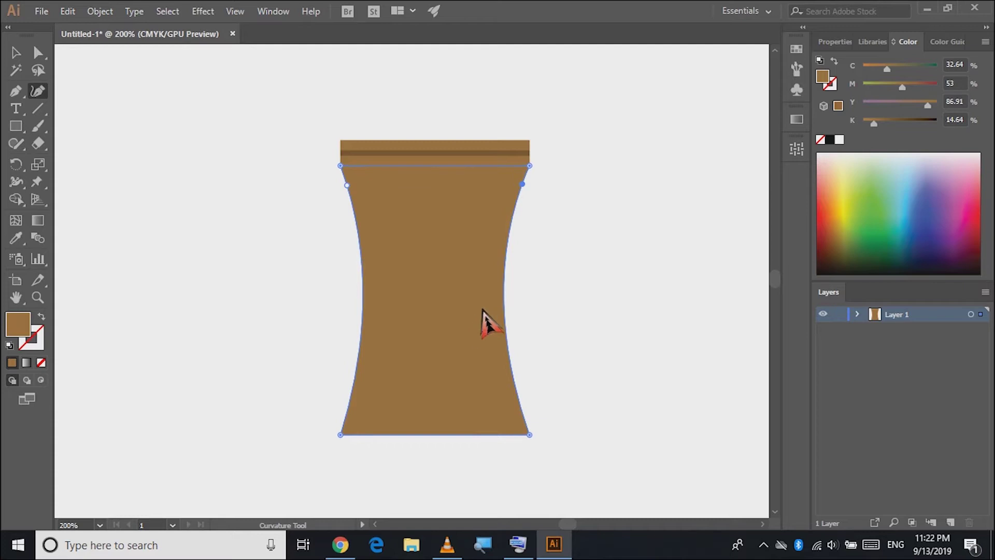
left_click(15, 57)
left_click(291, 266)
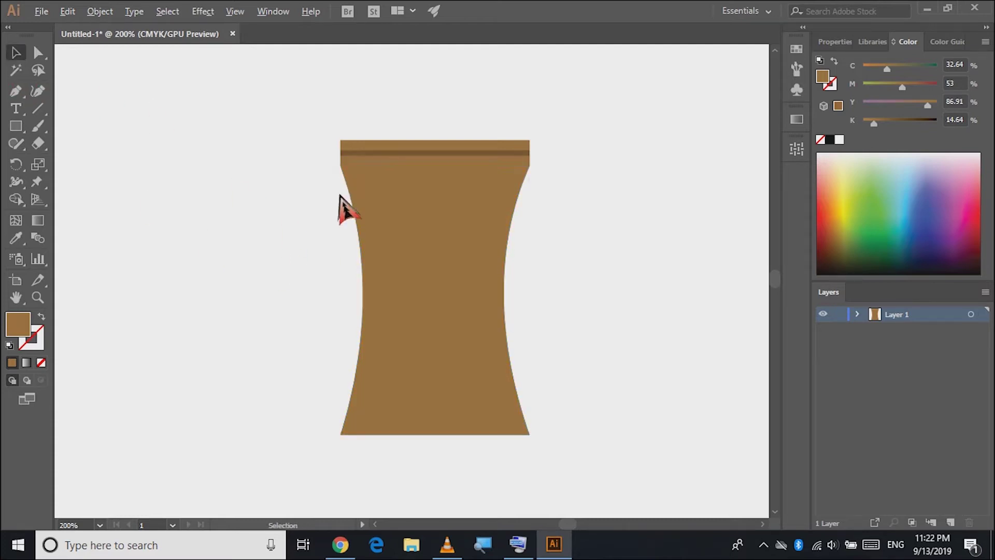
scroll(362, 207, "up", 1)
scroll(362, 206, "right", 2)
Step: Pen-draw a small strip at the bar's left end and darken it
left_click(15, 91)
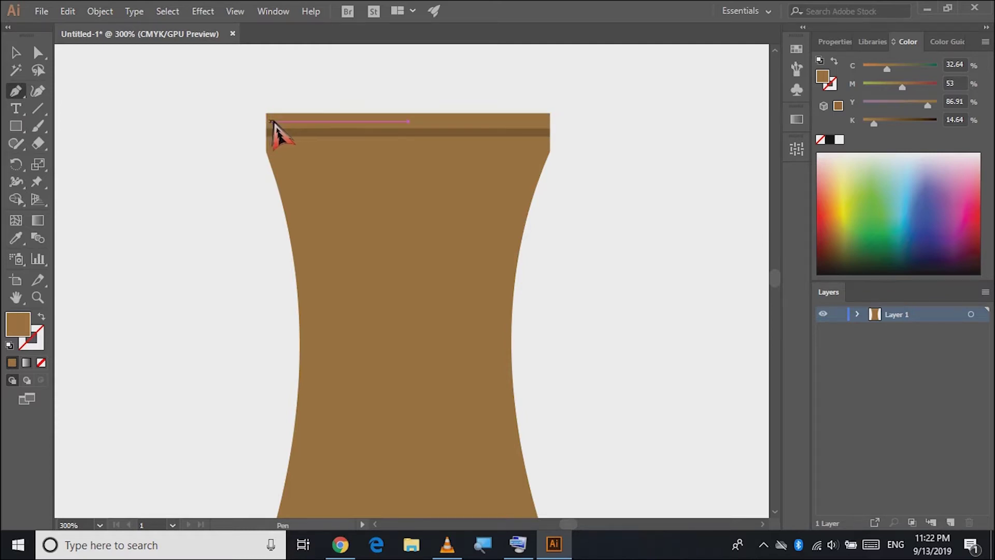
left_click(266, 113)
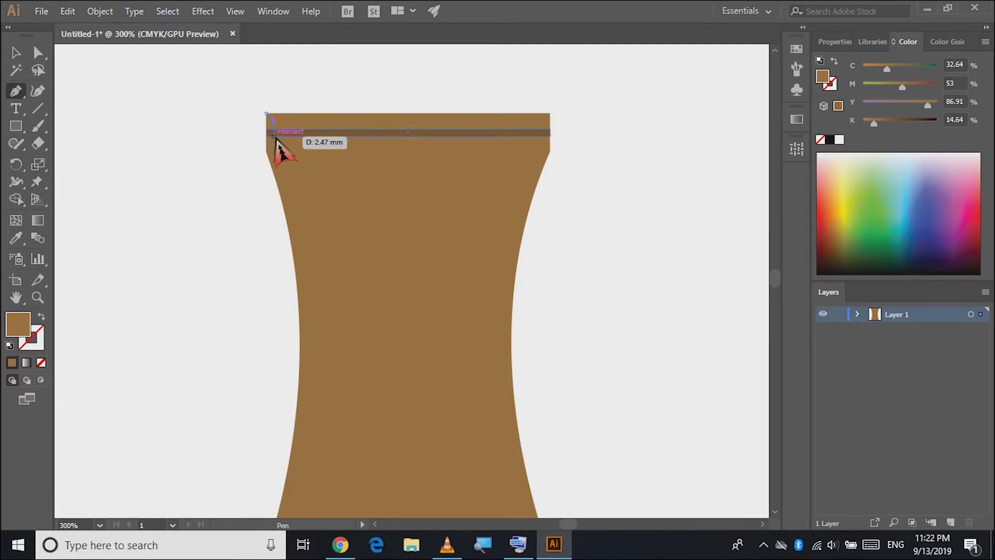
left_click(267, 148)
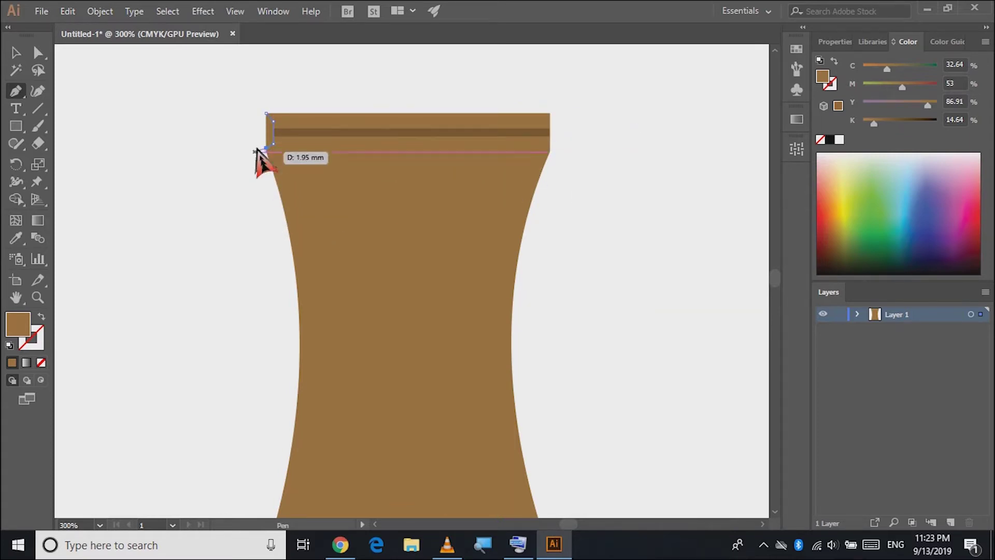
left_click(266, 113)
left_click(886, 122)
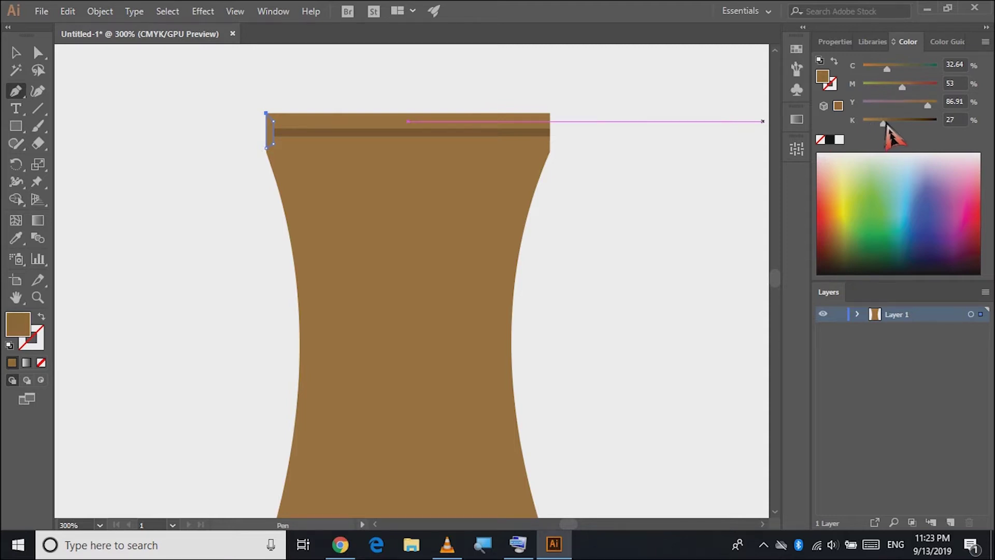
Step: Copy the strip to the bar's right end and match the left strip's colour with the Eyedropper
key("v")
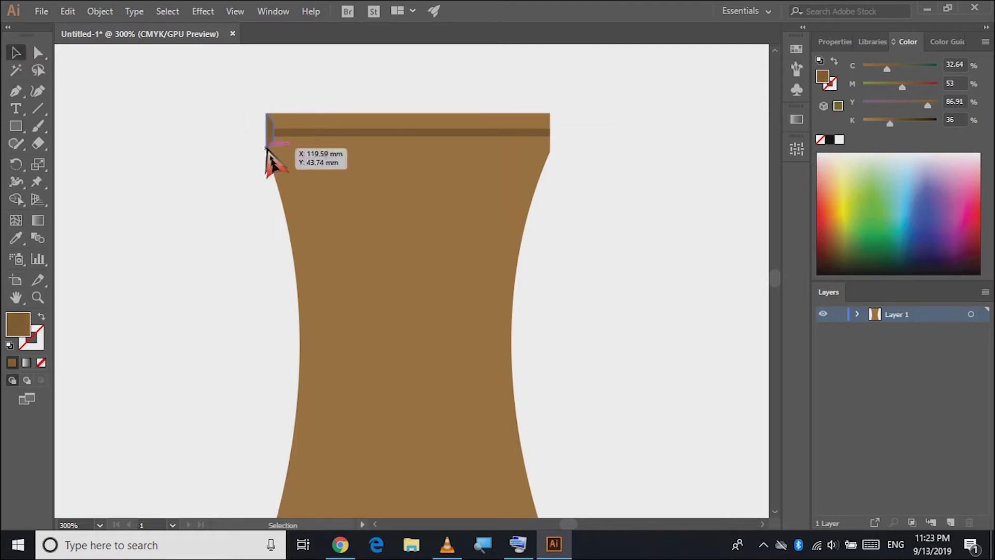
left_click_drag(280, 136, 548, 143)
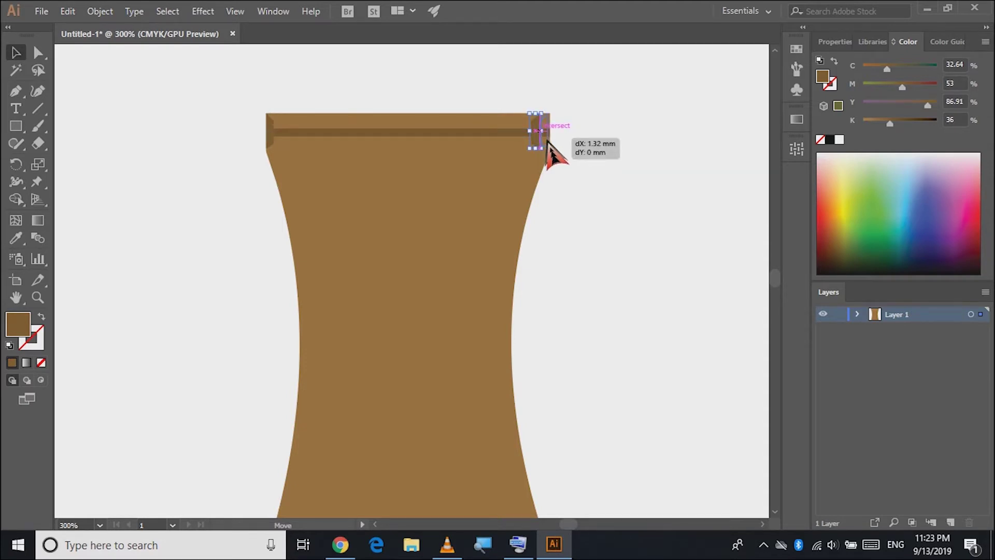
left_click(544, 136)
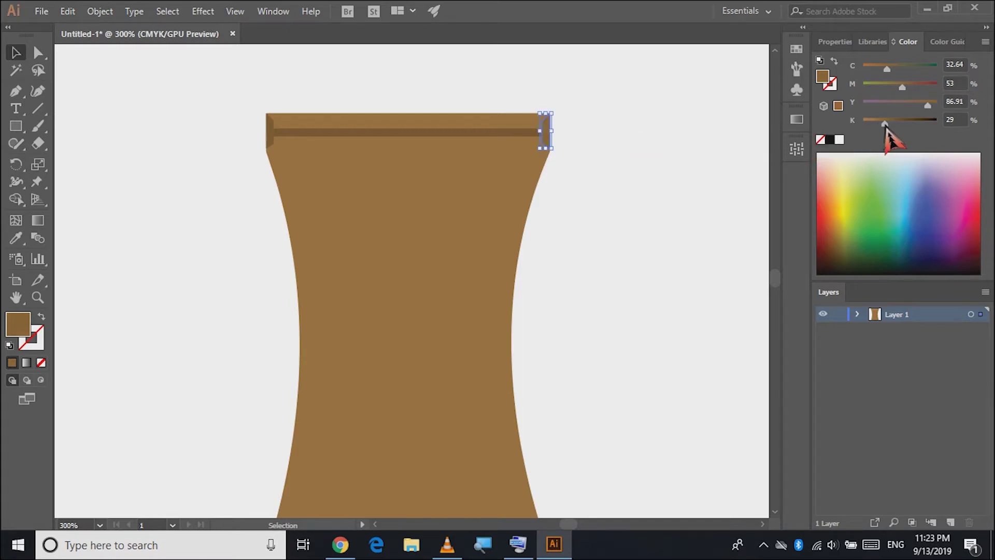
left_click(269, 134)
left_click(15, 238)
left_click(546, 145)
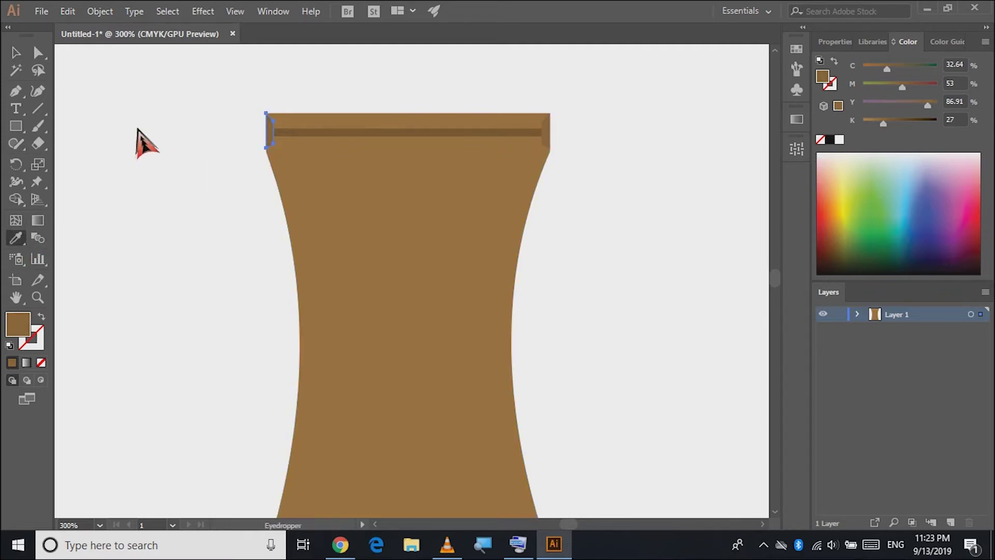
key("v")
left_click(167, 160)
Step: Pen-draw a thin strip just beneath the top bar
scroll(205, 212, "down", 1)
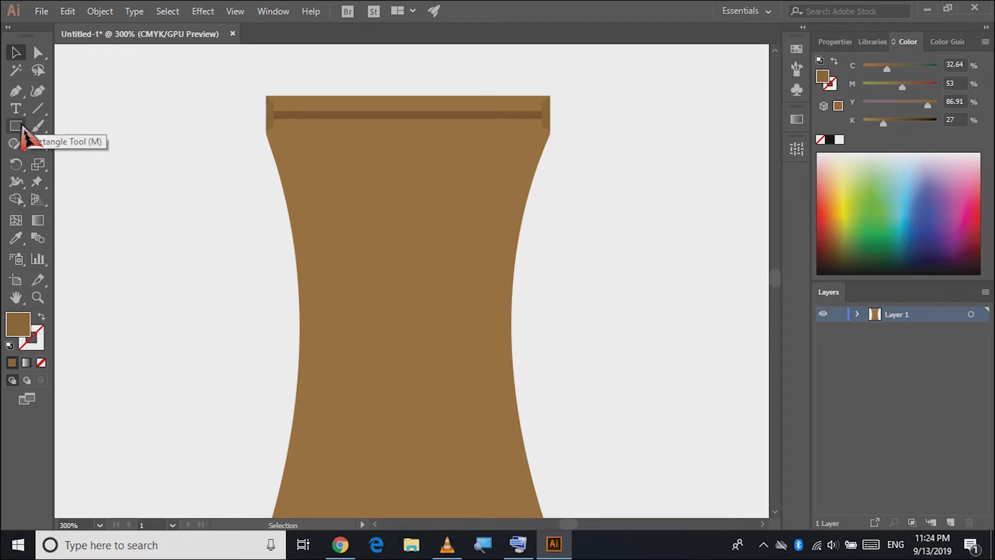
left_click_drag(23, 129, 57, 159)
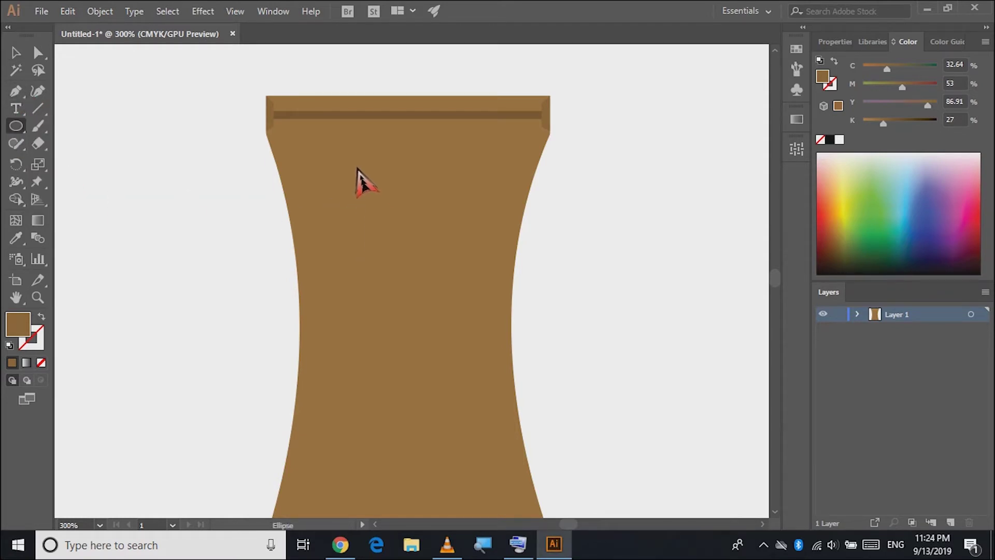
left_click(15, 92)
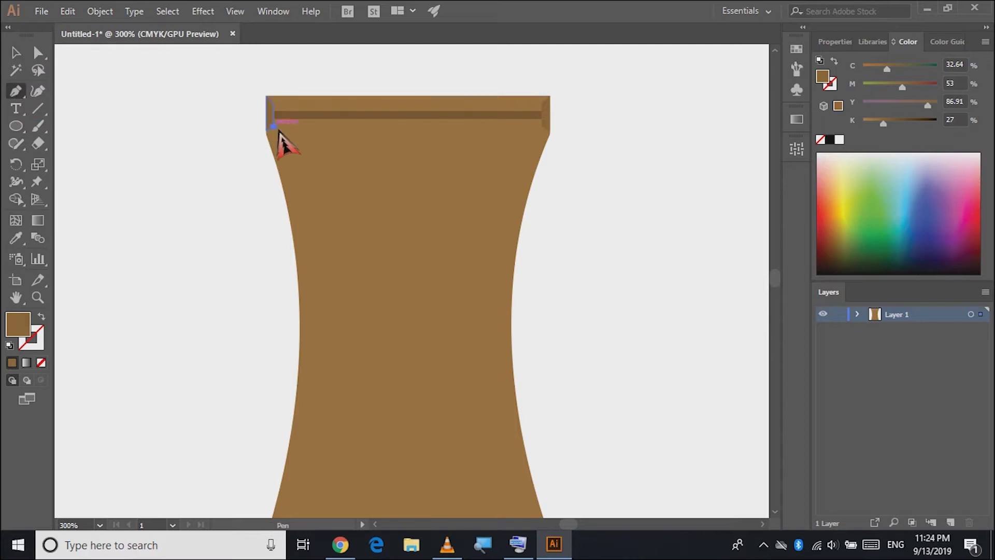
left_click(543, 127)
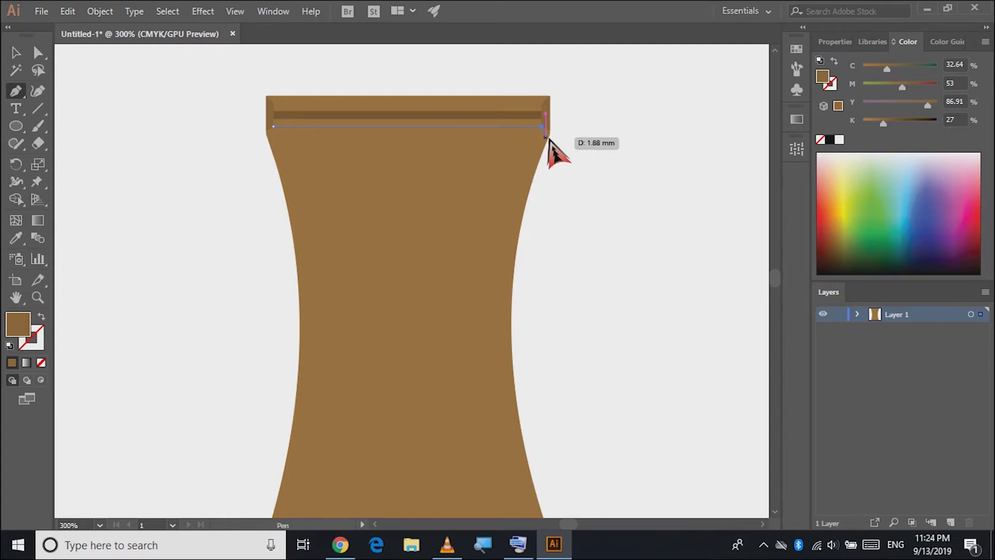
left_click(545, 138)
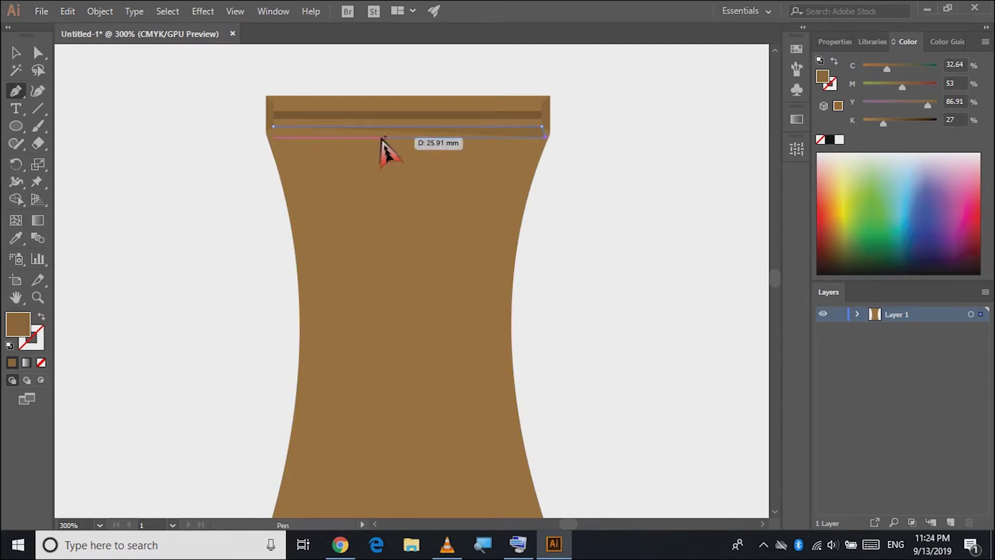
left_click(268, 137)
left_click(15, 53)
left_click(99, 155)
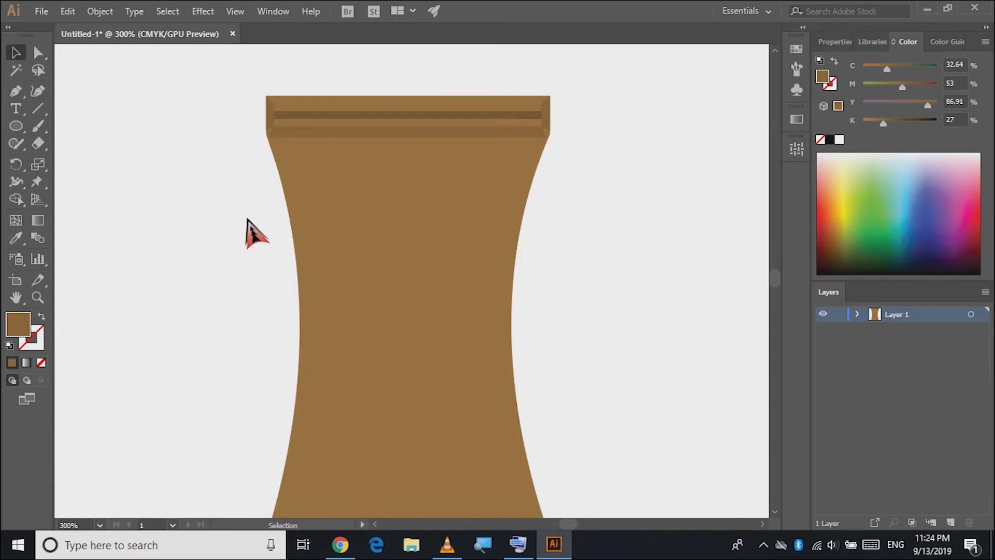
Step: Try a much darker brown on the bar's top strip, then undo it
left_click(472, 107)
left_click(929, 123)
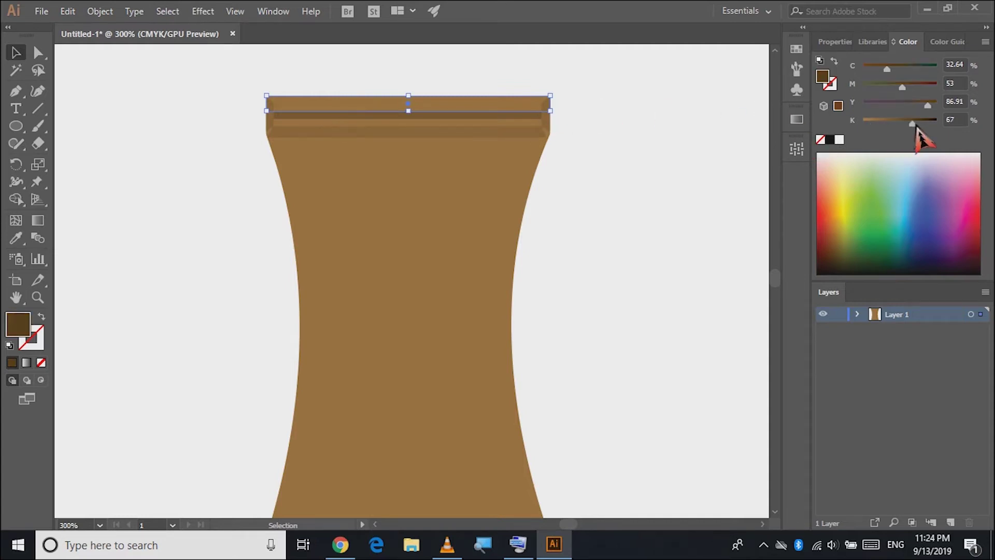
key("ctrl+z")
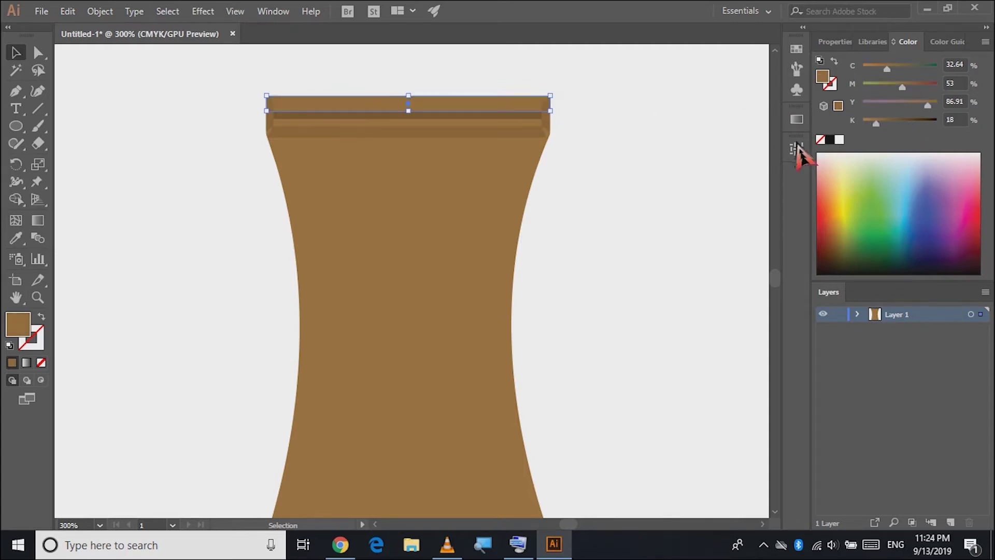
left_click(674, 167)
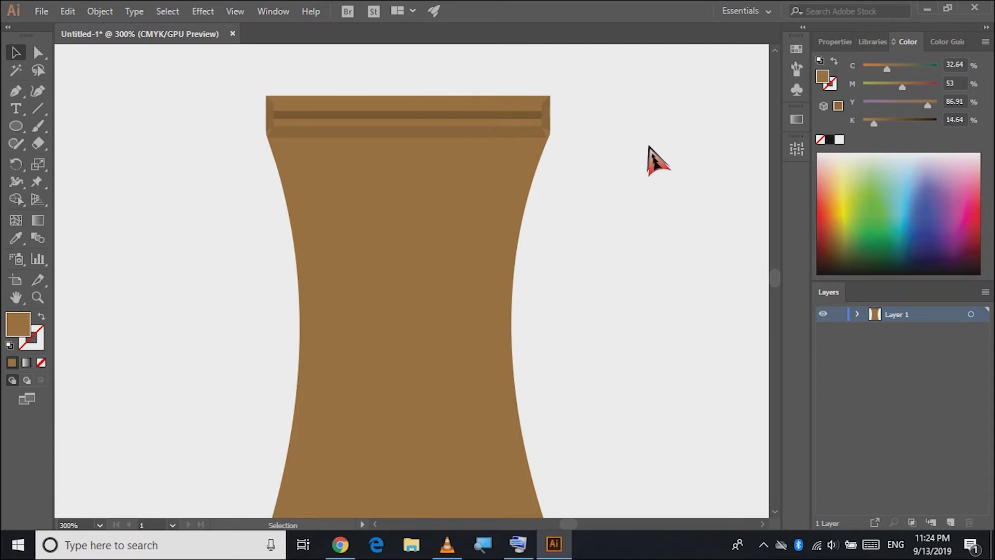
scroll(597, 285, "down", 1)
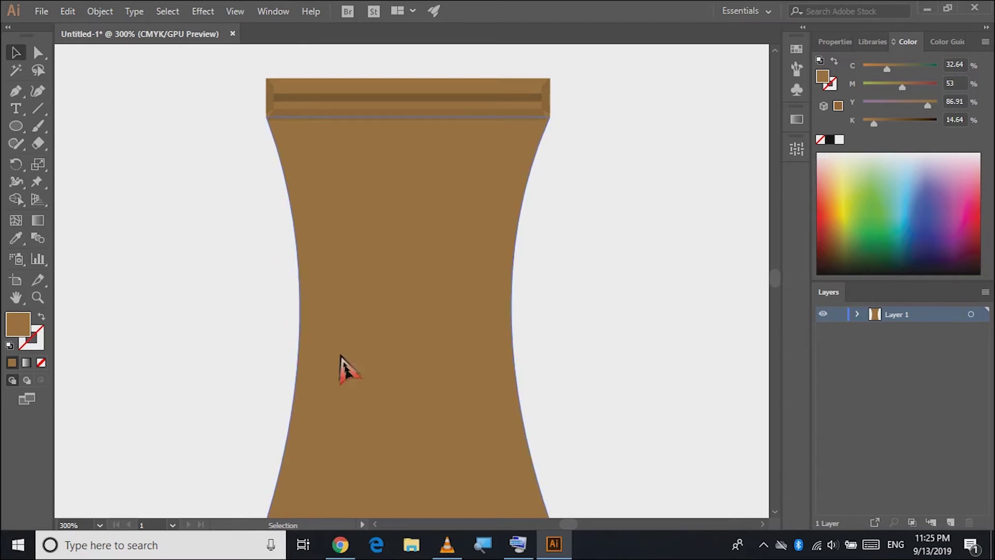
Step: Drag the left and right bevel pieces outward to cap the top bar's ends
left_click(276, 102)
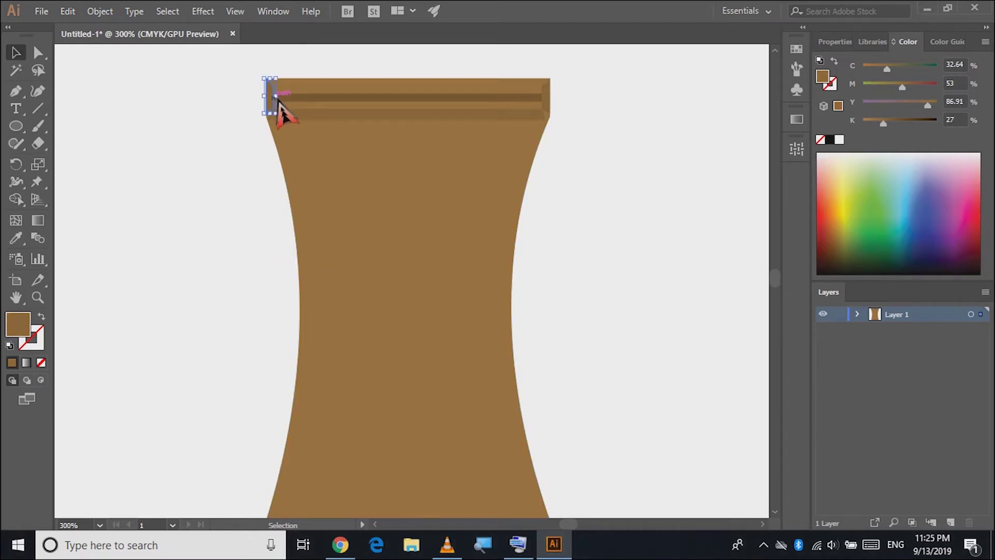
left_click_drag(278, 100, 266, 102)
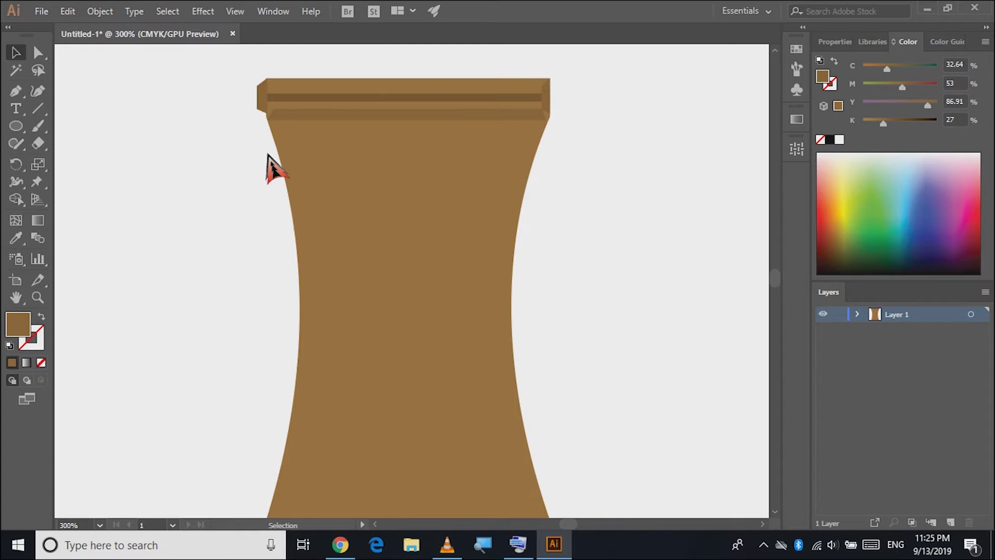
left_click(547, 101)
left_click_drag(541, 100, 560, 107)
left_click(567, 166)
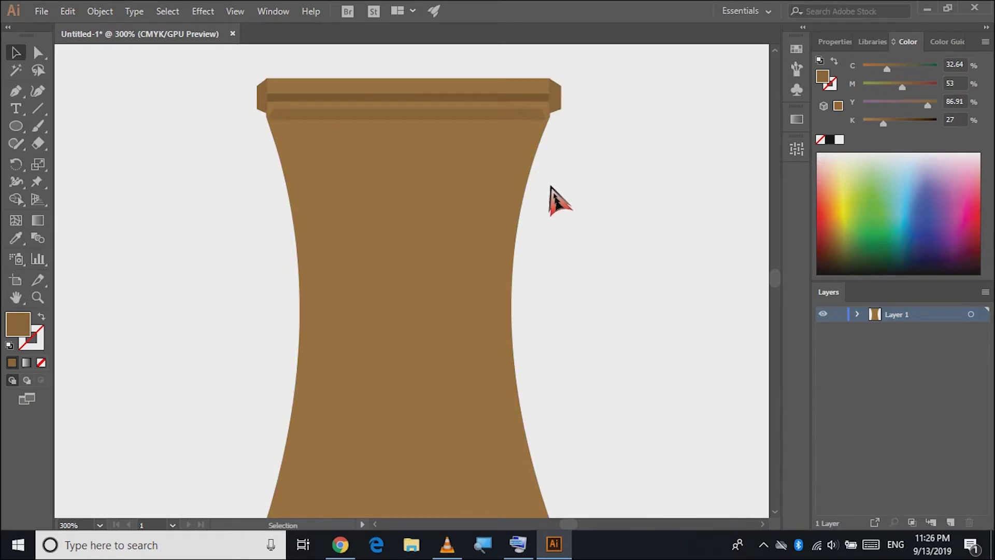
Step: Adjust the thin strip under the top bar with the Curvature Tool
scroll(442, 151, "up", 1)
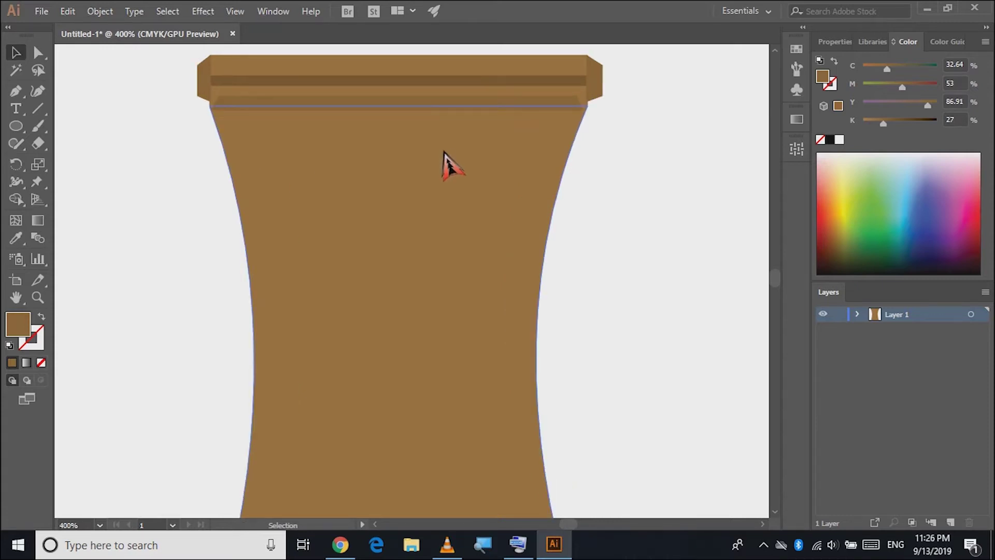
left_click(275, 107)
left_click(38, 92)
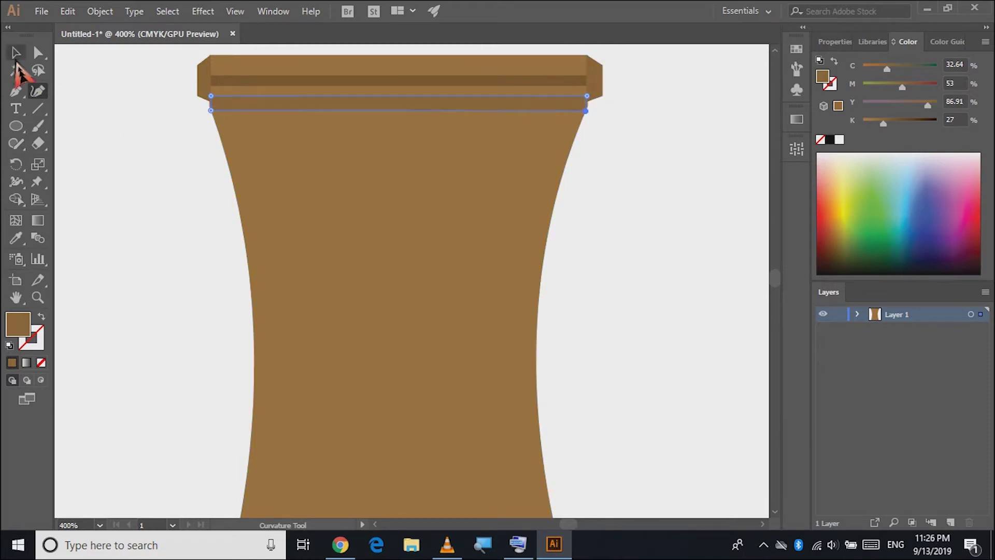
left_click(16, 53)
left_click(163, 177)
scroll(157, 172, "down", 1)
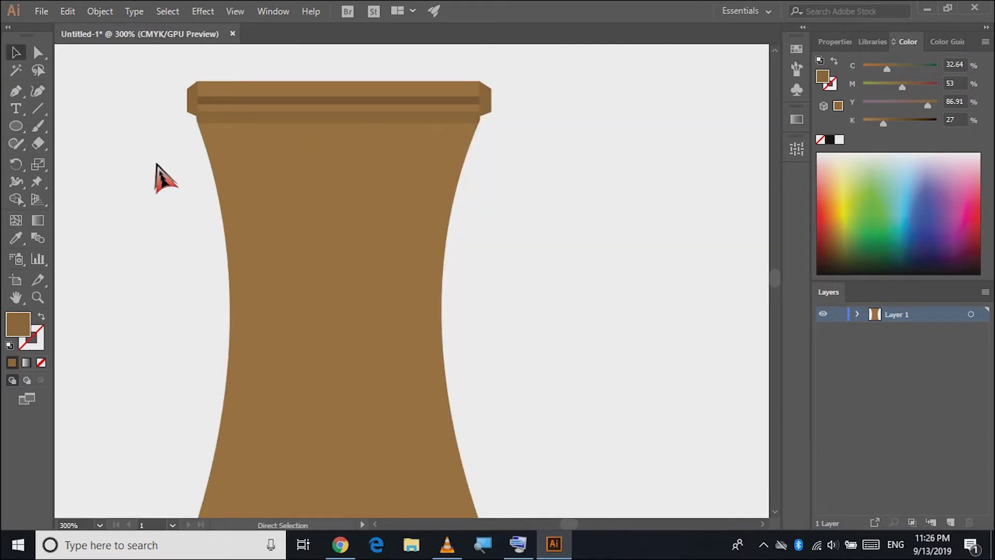
scroll(162, 178, "left", 1)
scroll(162, 178, "left", 1)
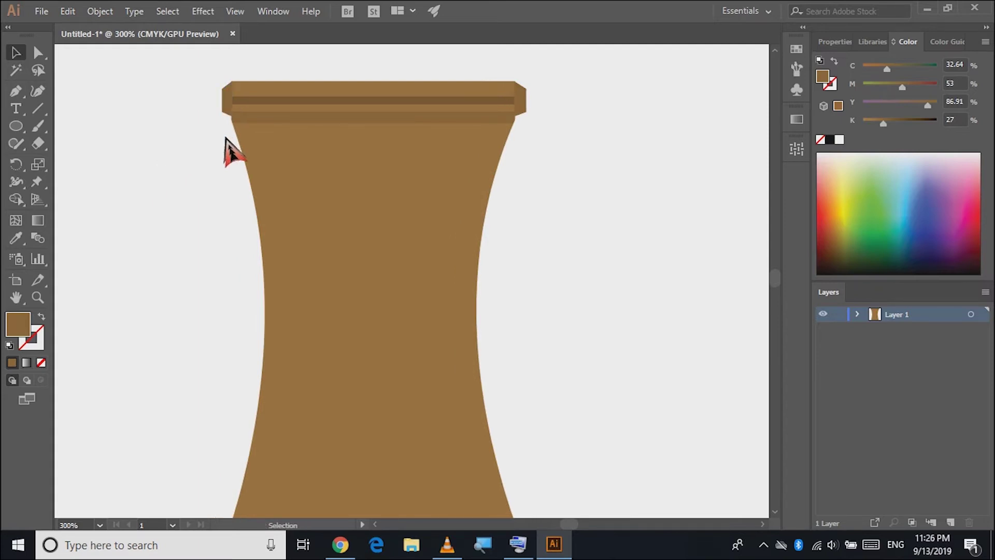
scroll(238, 143, "down", 2)
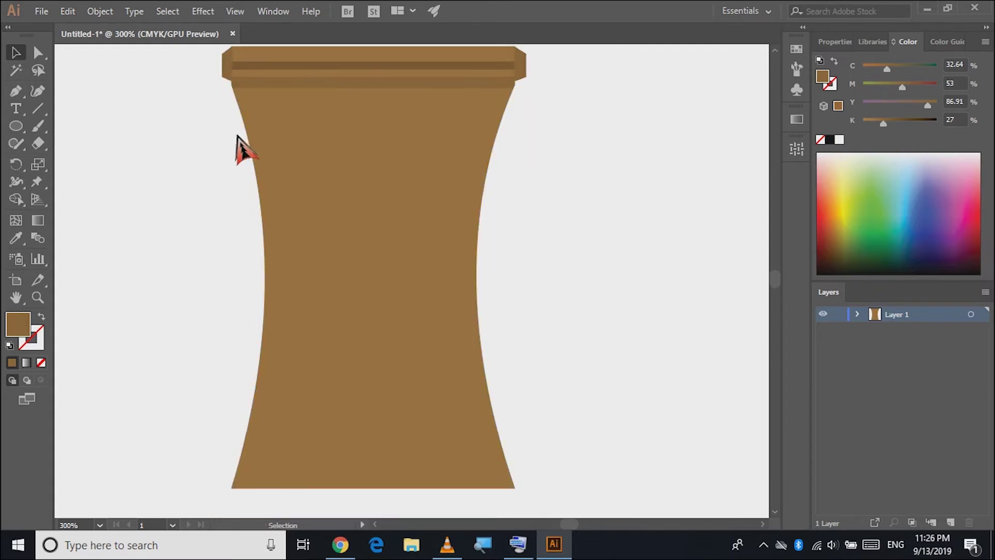
Step: Draw a thin vertical bar down the left side of the body
left_click(21, 127)
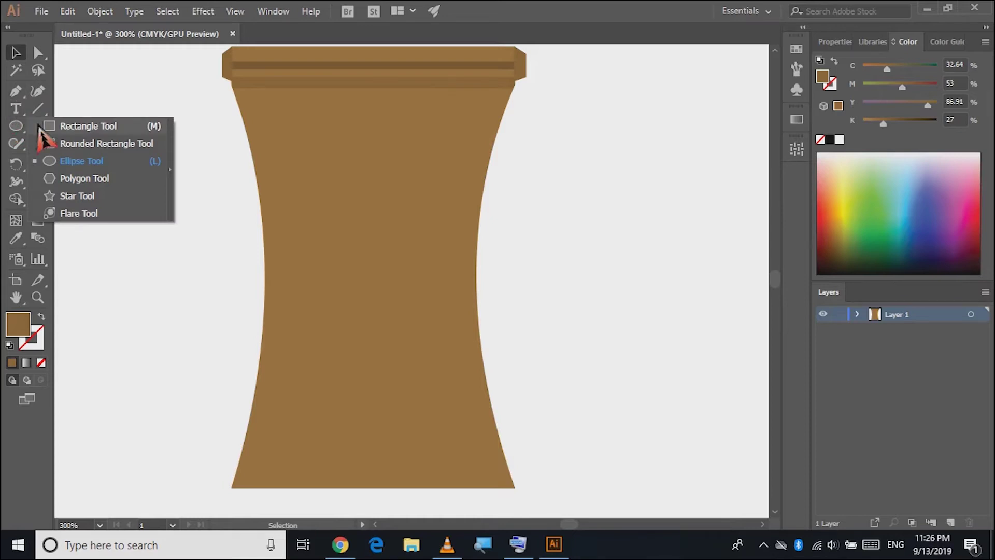
left_click(86, 126)
left_click_drag(263, 89, 265, 489)
key("Right")
key("Right")
left_click(15, 52)
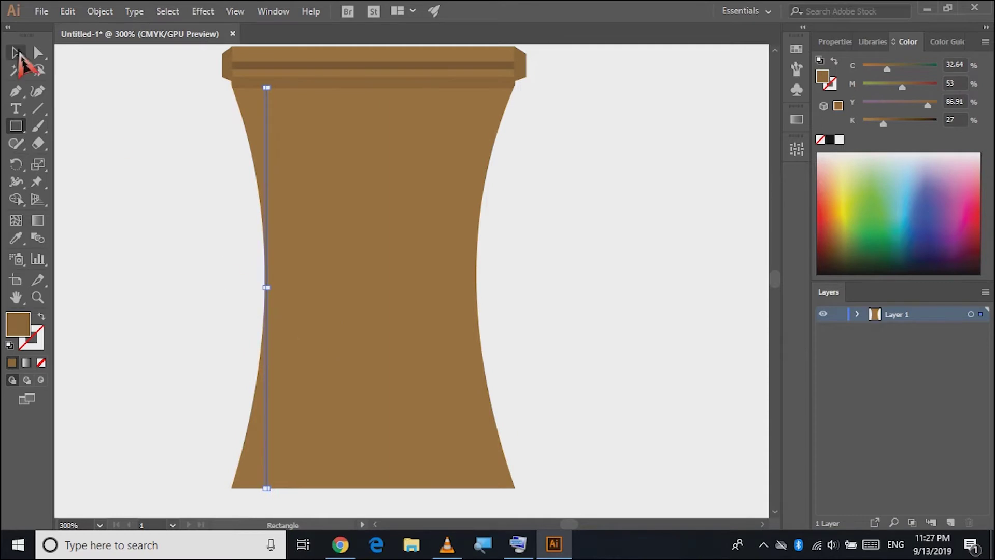
left_click(247, 267)
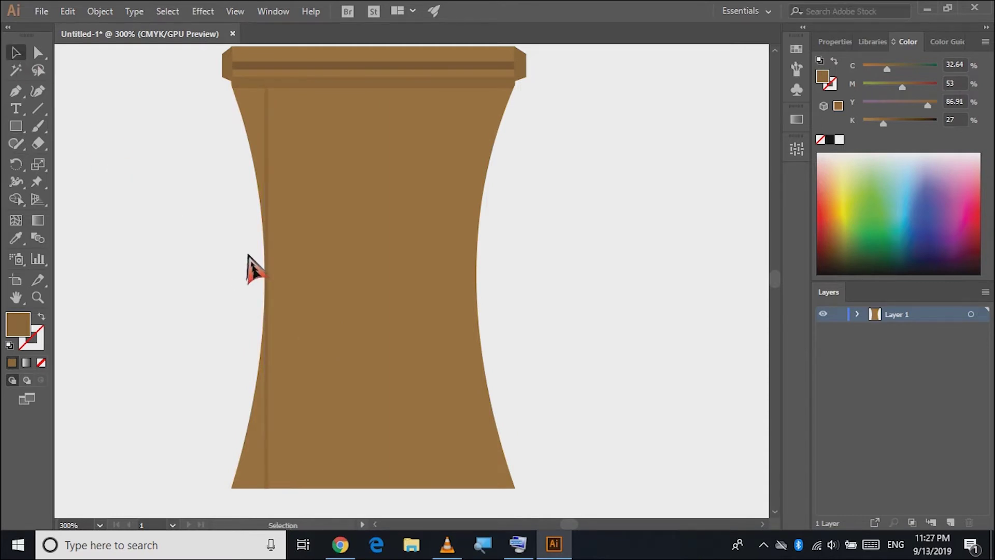
Step: Alt-drag a second groove beside it, then copy the pair to the right side
left_click_drag(272, 188, 284, 195)
left_click(233, 222)
left_click(279, 195)
left_click_drag(286, 189, 477, 186)
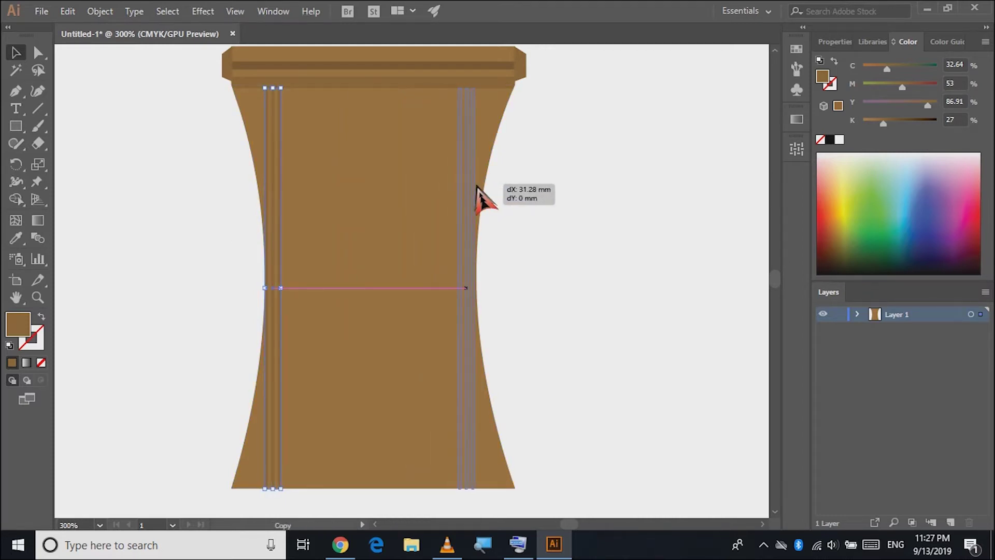
left_click_drag(477, 186, 478, 187)
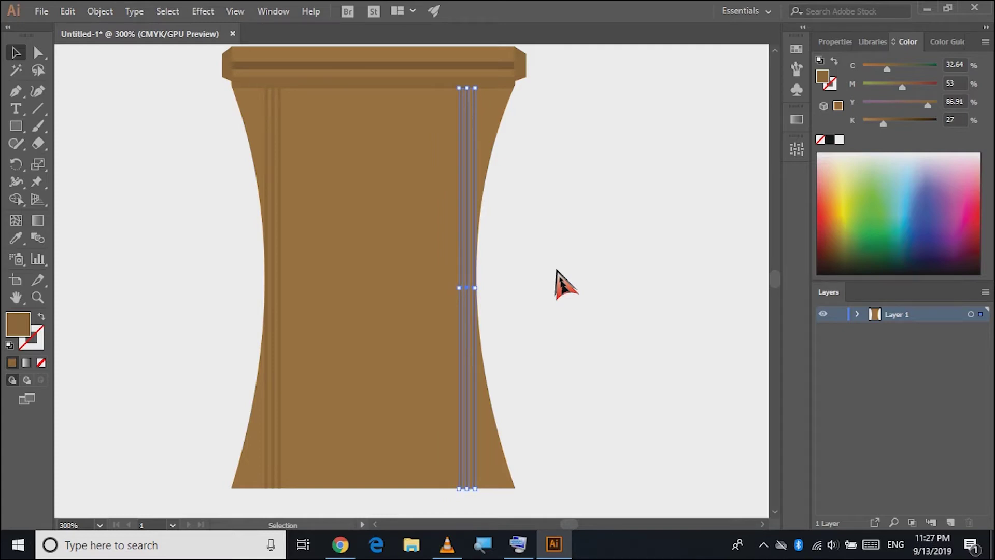
left_click(557, 271)
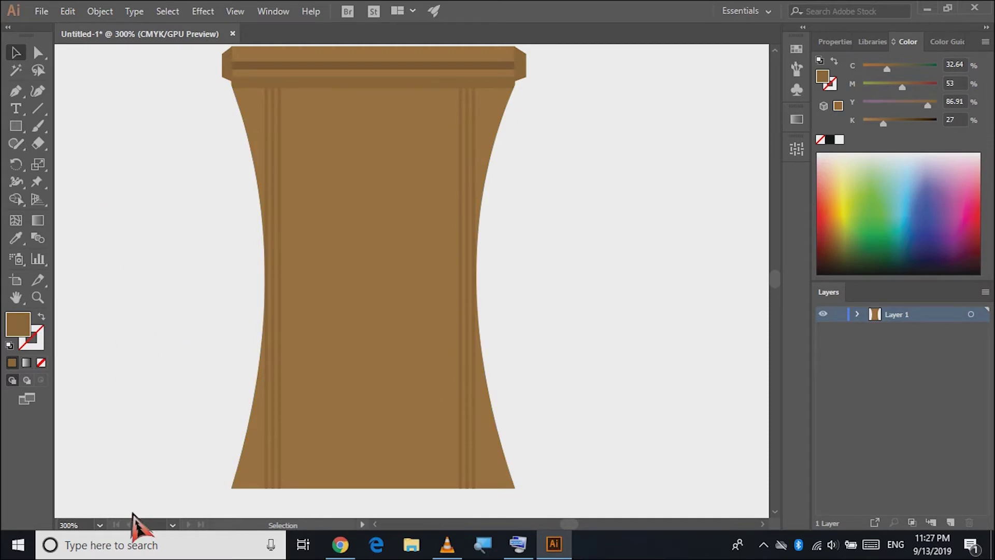
Step: Draw a large brown circle in the upper body and position it
left_click_drag(16, 130, 78, 160)
mouse_move(320, 123)
left_mouse_down()
mouse_move(390, 218)
mouse_move(425, 241)
left_mouse_up()
left_click(17, 53)
mouse_move(358, 215)
left_mouse_down()
mouse_move(381, 238)
mouse_move(371, 236)
left_mouse_up()
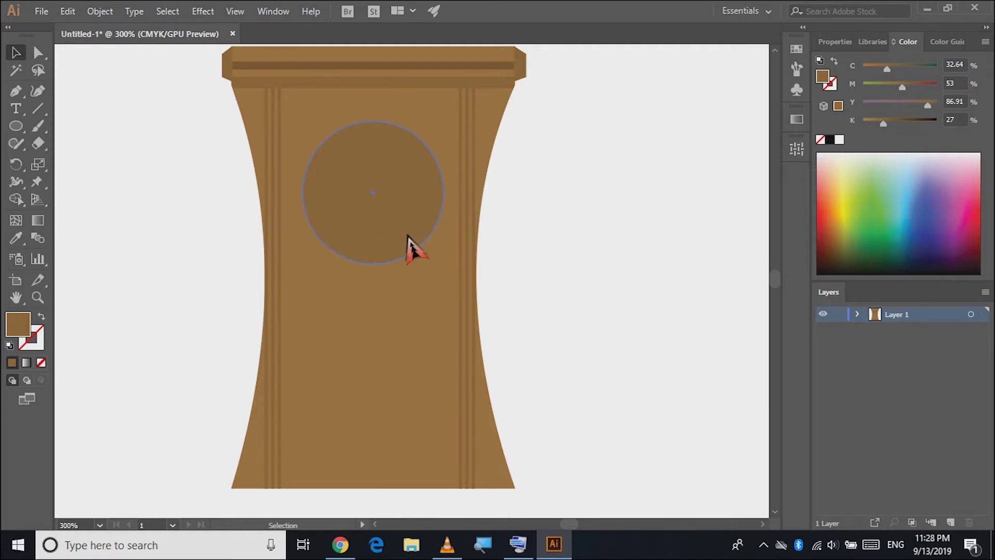
Step: Draw a smaller circle centred inside it and fill it white
left_click(20, 128)
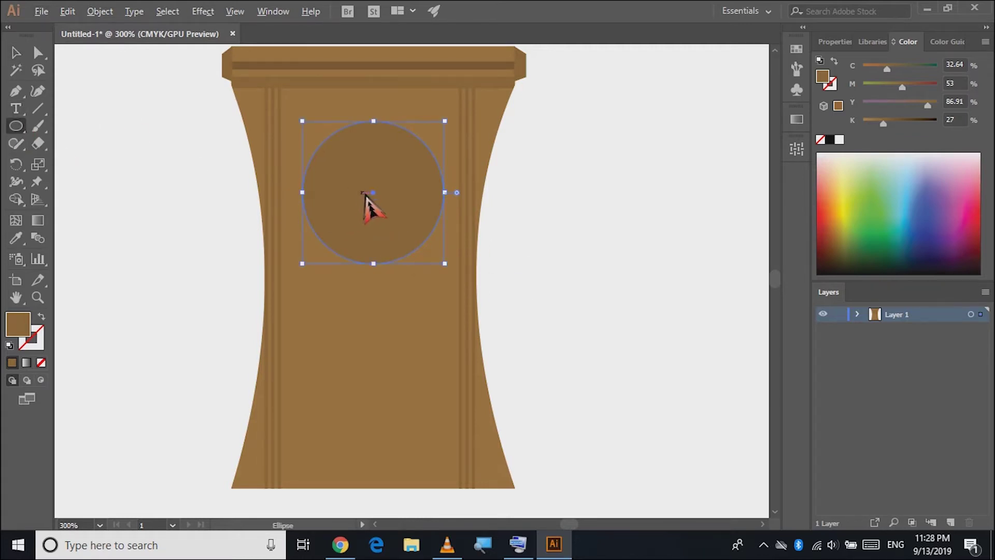
mouse_move(367, 190)
left_mouse_down()
mouse_move(407, 222)
mouse_move(381, 224)
mouse_move(426, 247)
left_mouse_up()
left_click(17, 53)
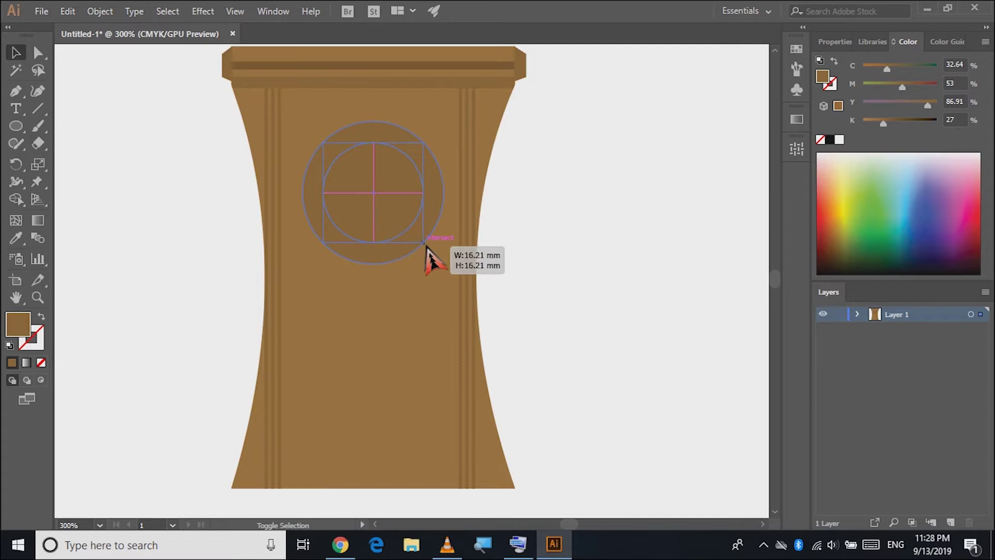
left_click(839, 140)
left_click(629, 232)
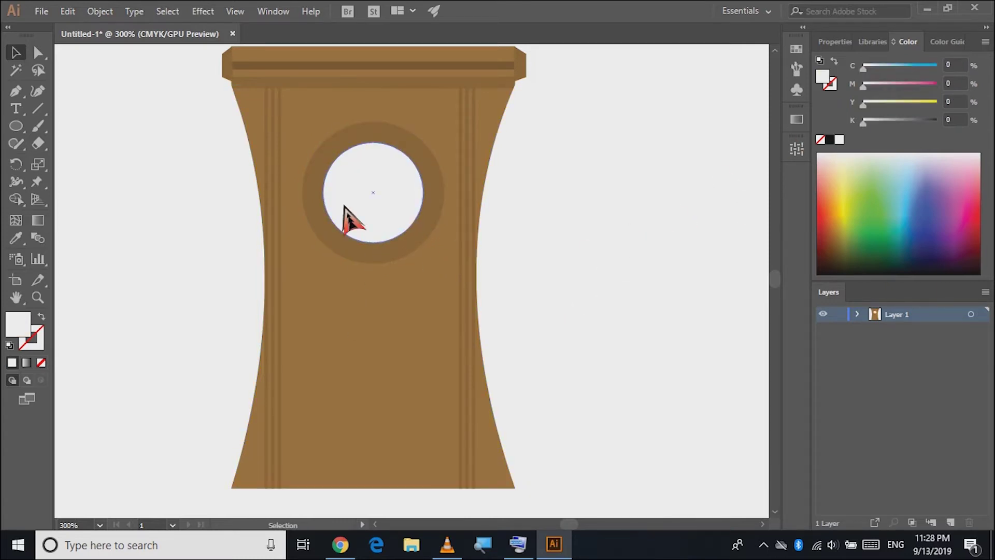
Step: Draw a short tick line at the top of the face and set its stroke
scroll(345, 208, "up", 3, "alt")
scroll(364, 240, "up", 2)
scroll(365, 240, "up", 2)
scroll(365, 239, "up", 1)
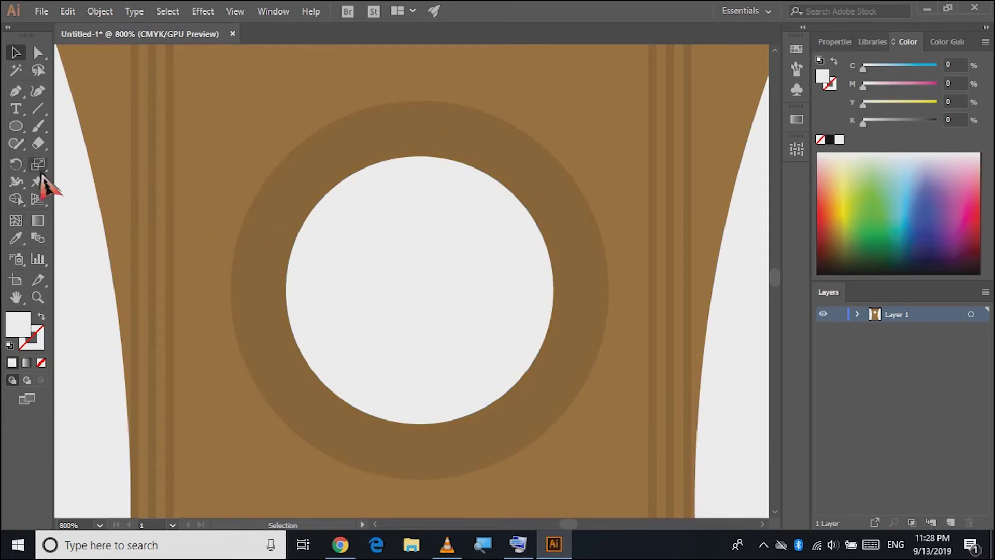
left_click(37, 109)
mouse_move(420, 290)
left_mouse_down()
mouse_move(420, 165)
mouse_move(420, 180)
left_mouse_up()
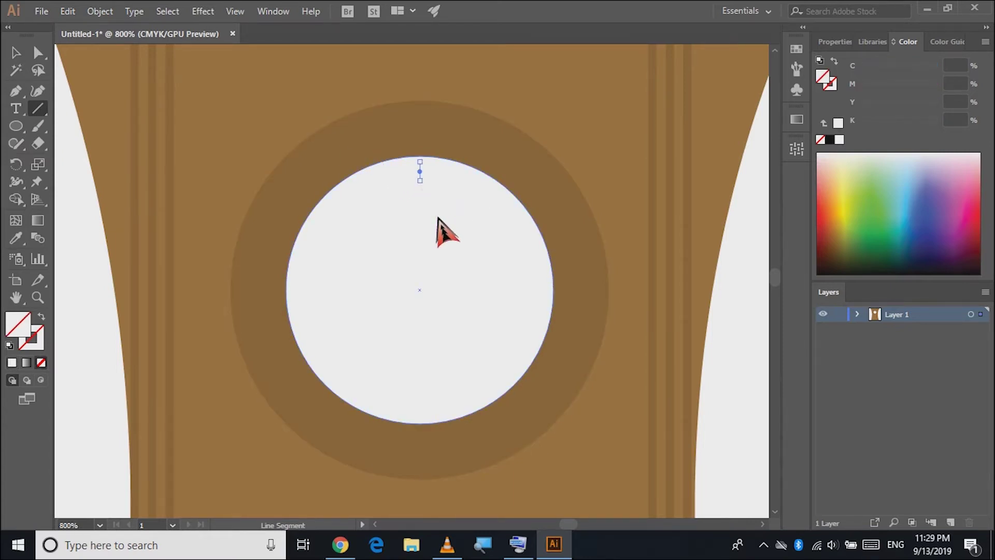
left_click(835, 41)
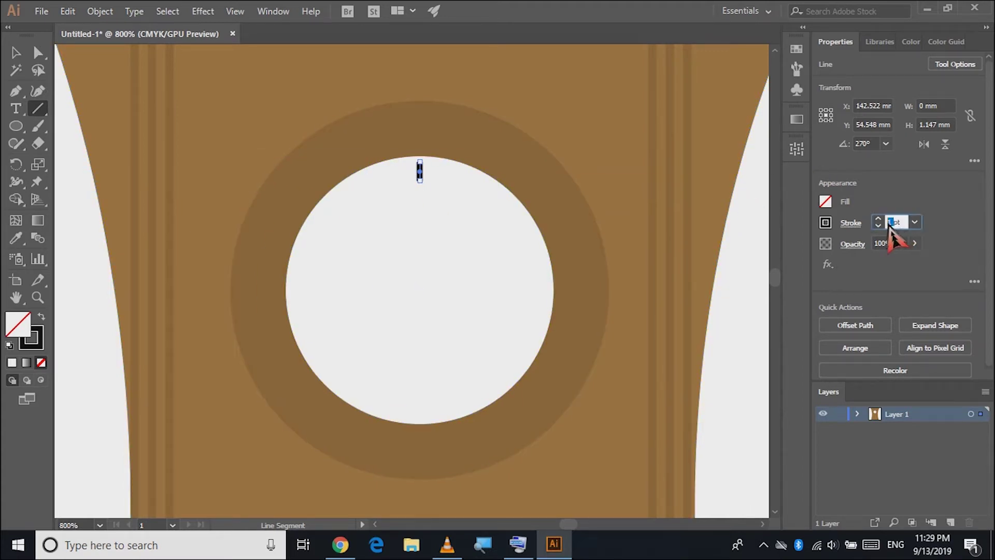
Step: Alt-drag a copy of the tick to the bottom of the face
left_click(16, 52)
left_click(383, 262)
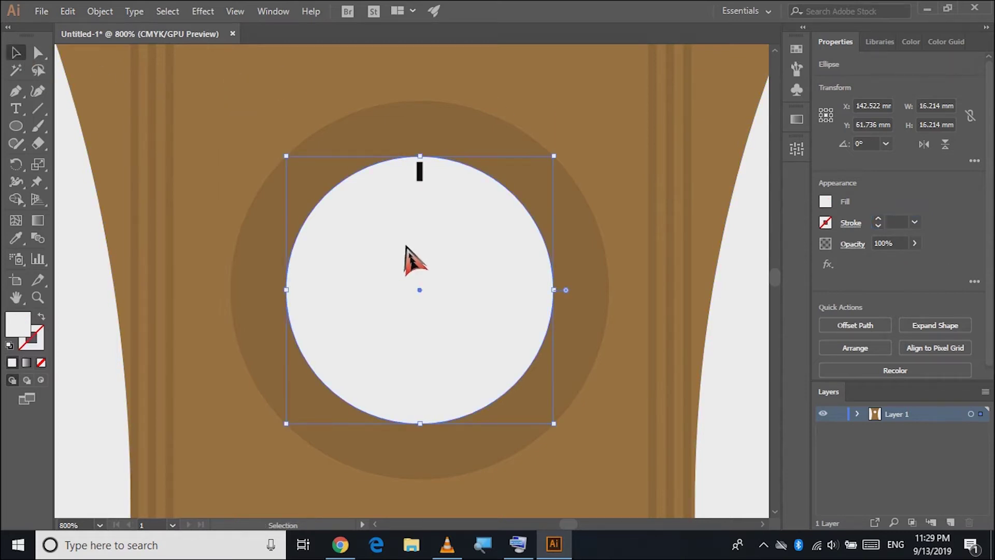
left_click(420, 174)
right_click(420, 183)
left_click(422, 195)
left_click(421, 176)
left_click_drag(421, 180, 426, 402)
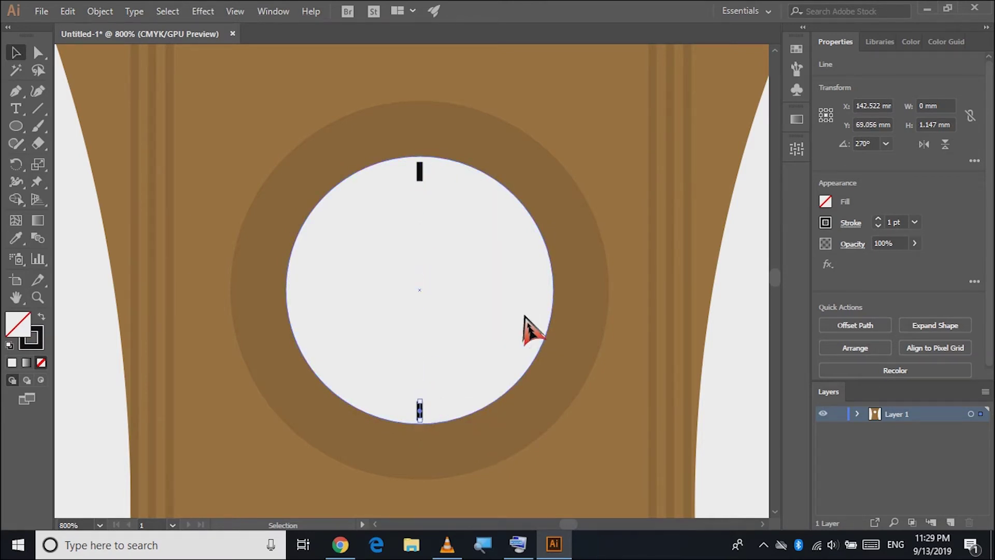
left_click(420, 173, "shift")
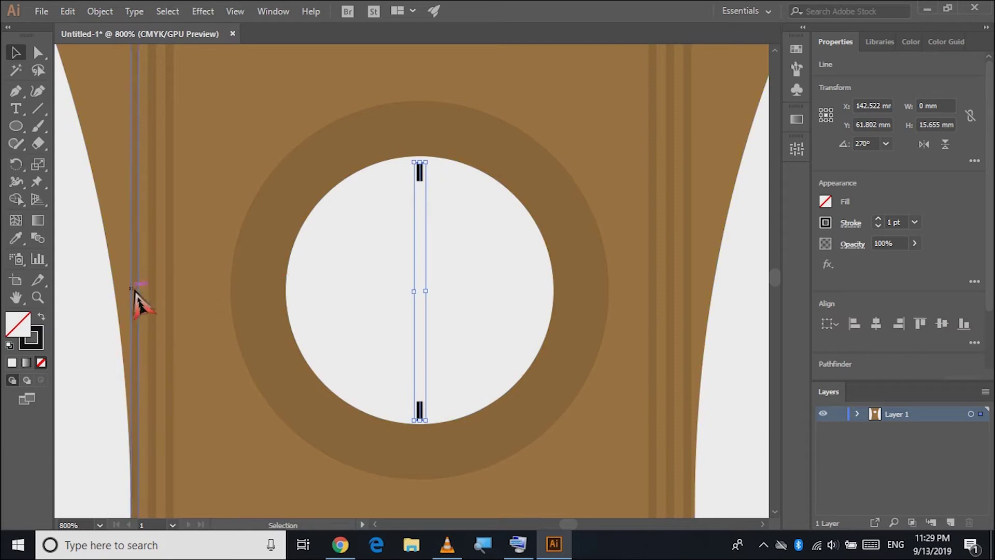
Step: Make a rotated copy of the tick pair via the Rotate dialog with preview on
left_click(16, 173)
double_click(16, 166)
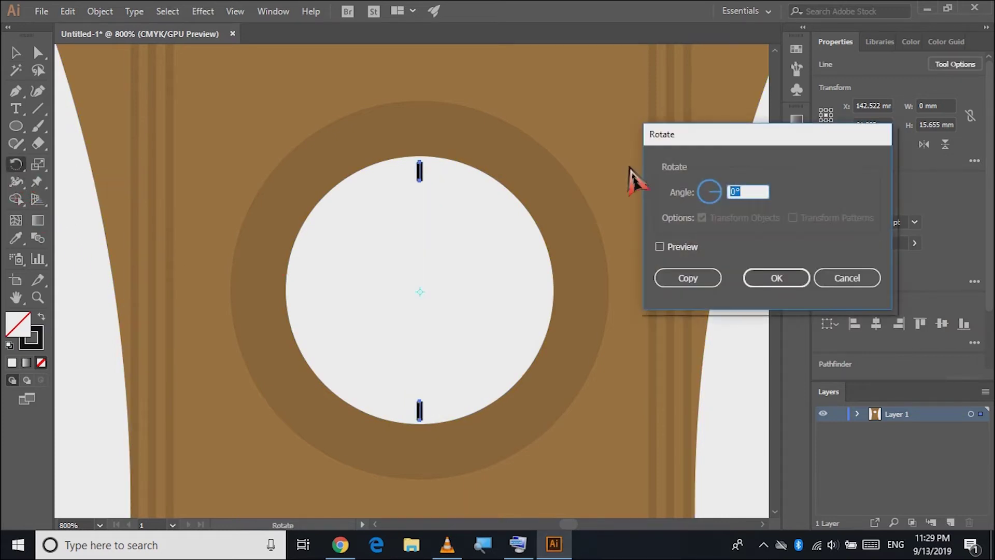
left_click(679, 248)
double_click(738, 193)
type("2")
type("5")
left_click(780, 283)
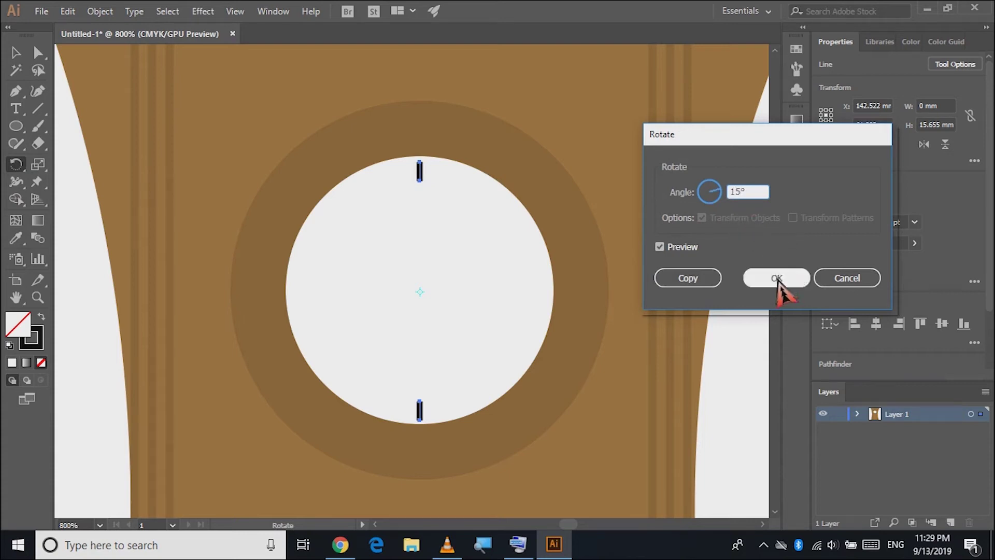
left_click(778, 279)
Step: Repeat the Rotate dialog several times to add more rotated tick pairs
double_click(16, 164)
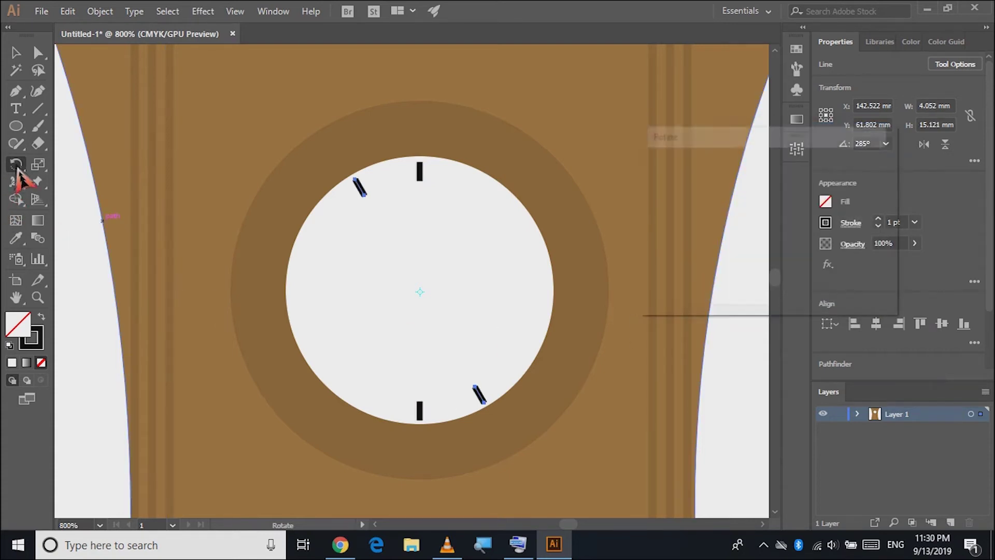
left_click(774, 278)
double_click(16, 164)
left_click(674, 277)
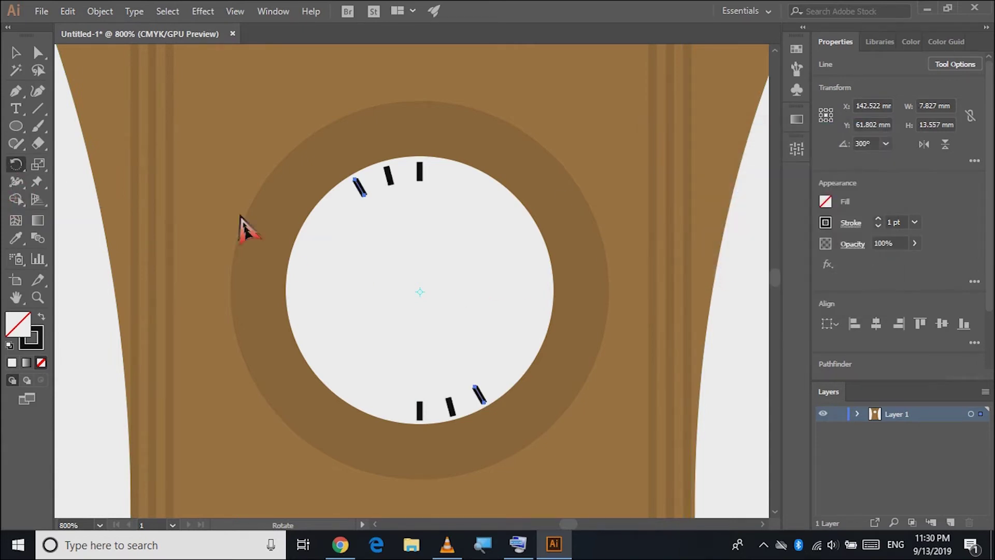
double_click(16, 164)
left_click(683, 279)
double_click(16, 165)
left_click(683, 279)
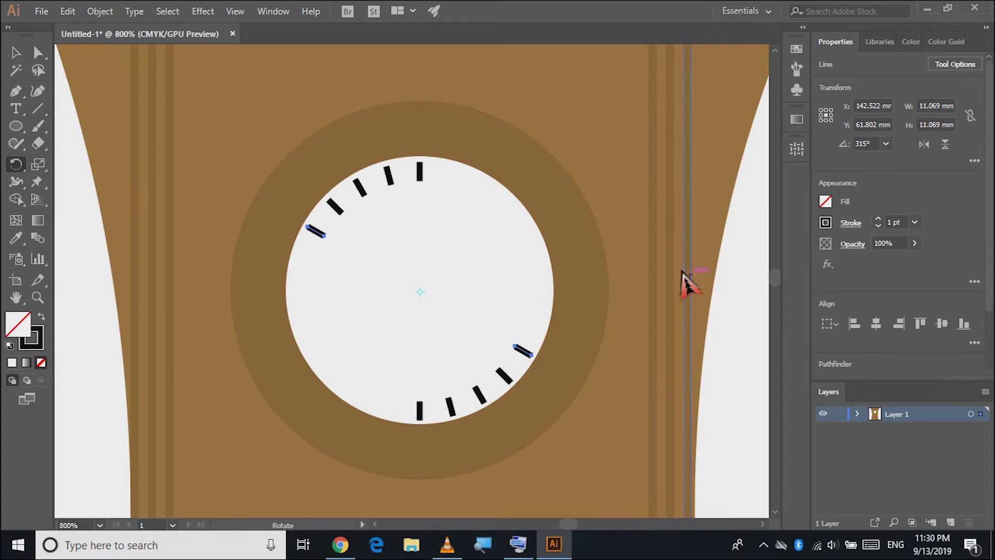
double_click(15, 166)
left_click(684, 279)
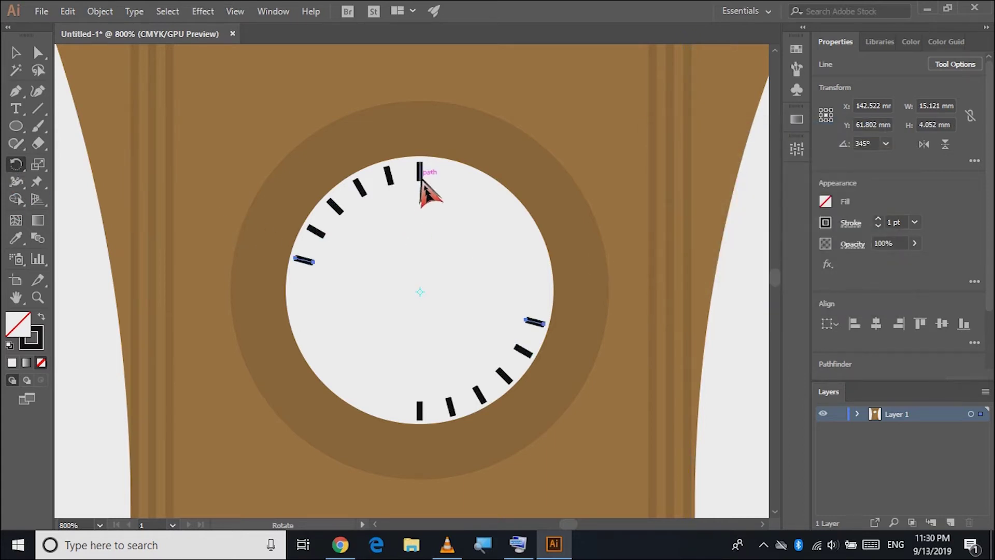
Step: Rotate tick pairs to horizontal and the opposite diagonal with the bounding box
key("v")
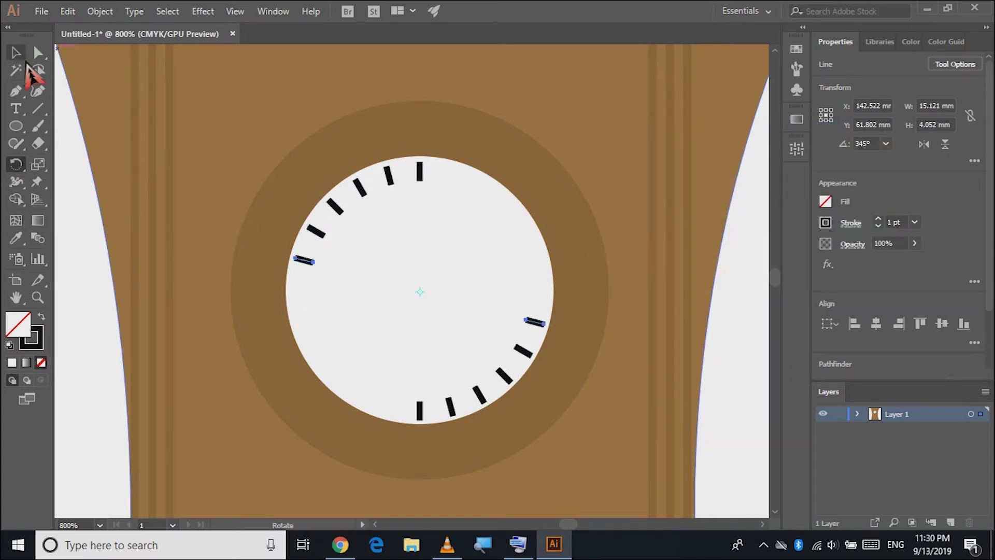
left_click_drag(292, 258, 305, 305)
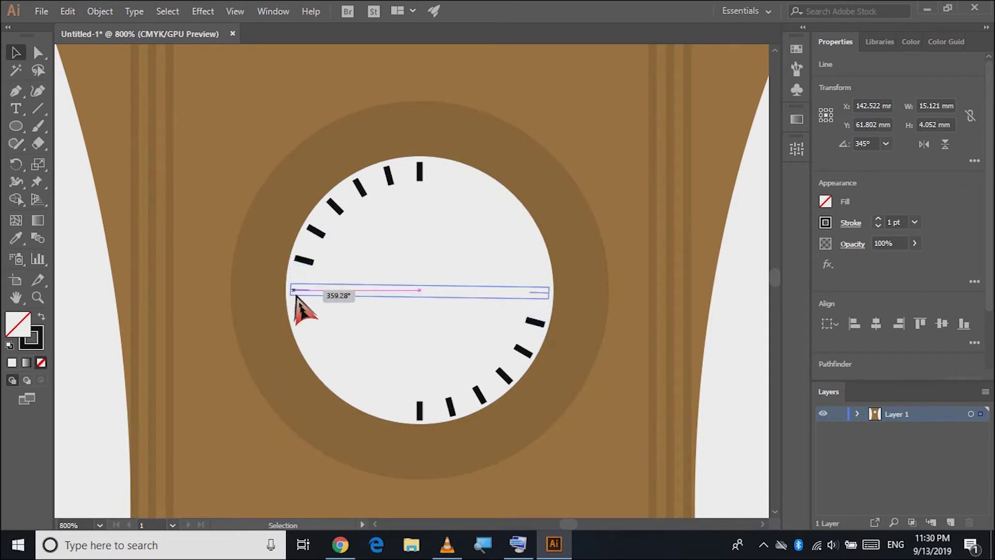
left_click(518, 355)
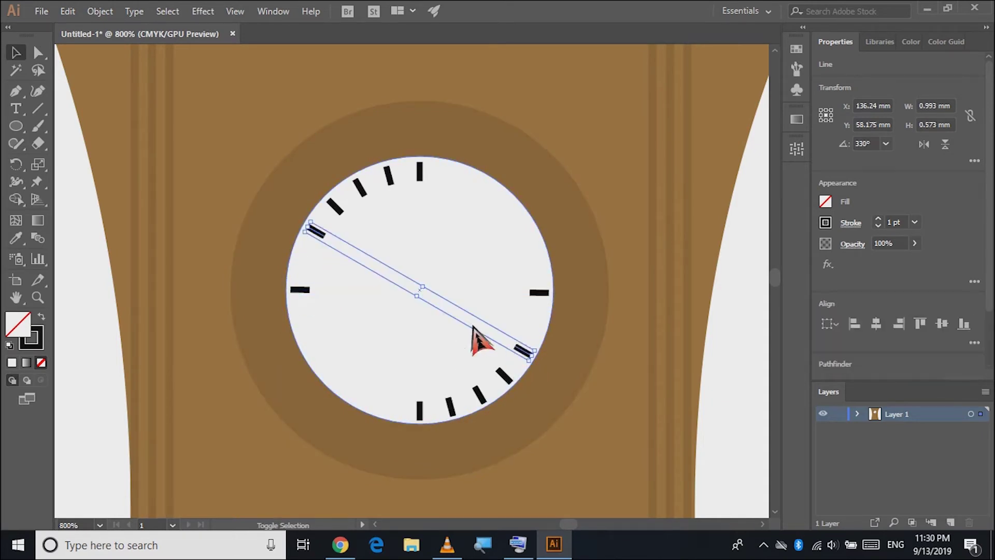
mouse_move(306, 233)
left_mouse_down()
mouse_move(316, 333)
mouse_move(334, 378)
mouse_move(320, 358)
mouse_move(324, 348)
mouse_move(343, 357)
mouse_move(334, 356)
left_mouse_up()
left_click(439, 324)
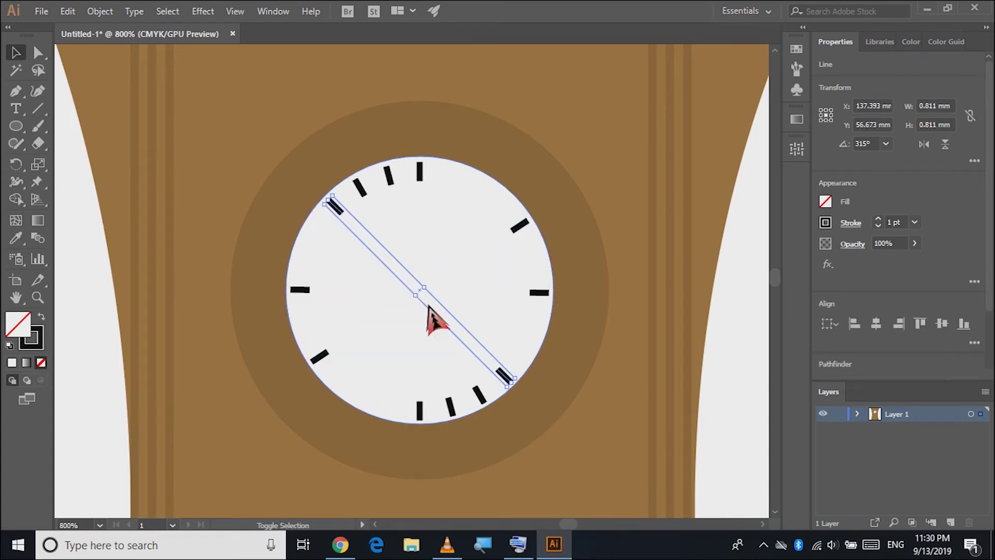
mouse_move(328, 204)
left_mouse_down()
mouse_move(311, 300)
mouse_move(318, 337)
mouse_move(349, 394)
mouse_move(357, 384)
mouse_move(372, 395)
left_mouse_up()
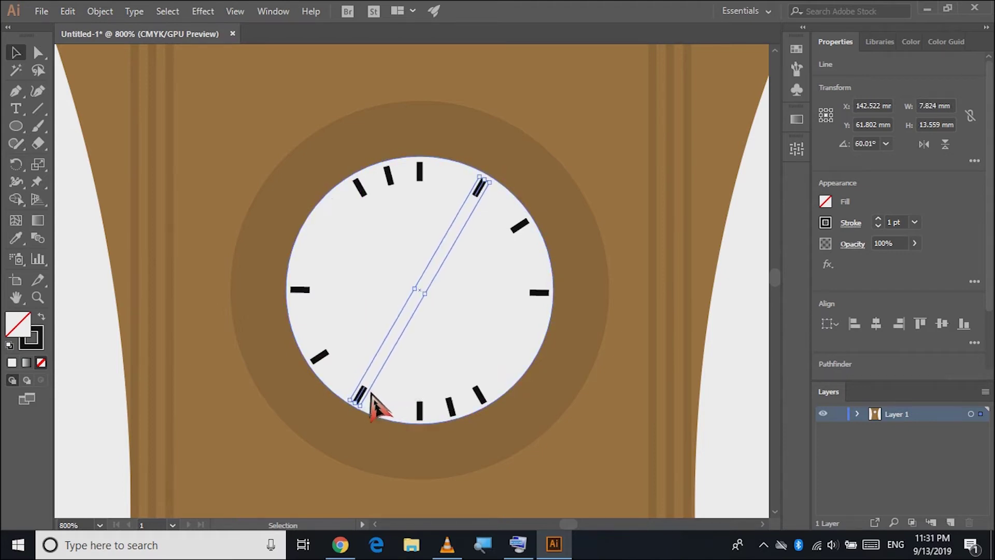
Step: Rotate two steep tick lines to about 330° and 300°
left_click(387, 210)
left_click(480, 396)
left_click_drag(353, 176, 309, 226)
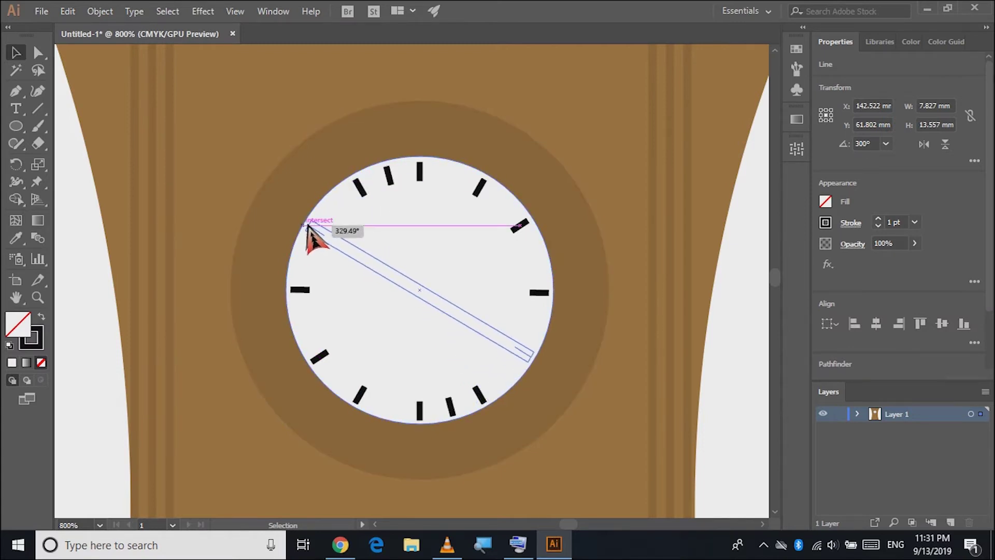
left_click(395, 195)
left_click_drag(389, 155, 347, 179)
Step: Turn the remaining tick pair to the 2 and 8 o'clock positions
left_click(327, 355)
mouse_move(330, 351)
left_mouse_down()
mouse_move(544, 222)
mouse_move(567, 269)
left_mouse_up()
left_click(728, 355)
left_click(16, 126)
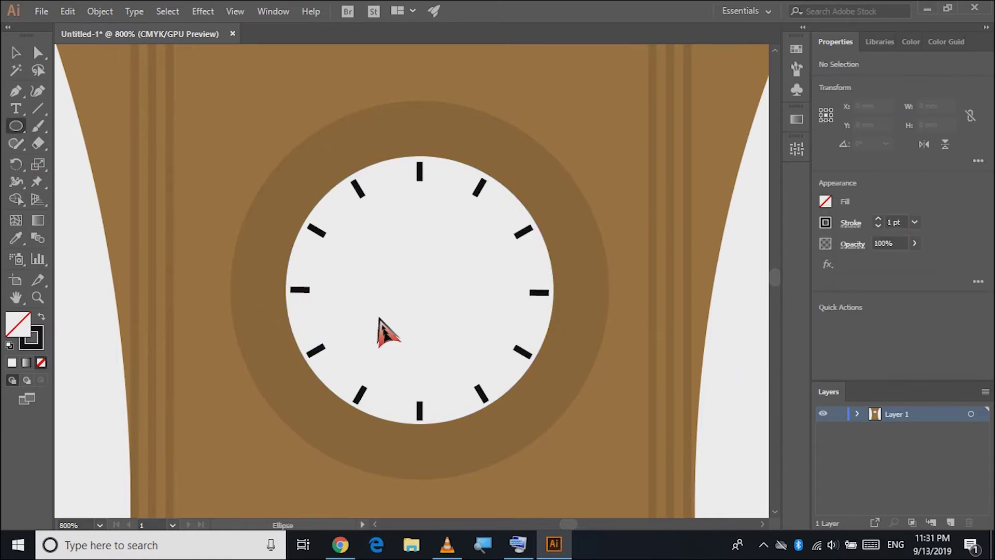
Step: Draw a small black, strokeless centre dot and nudge it onto the clock's exact centre
left_click_drag(418, 292, 426, 300)
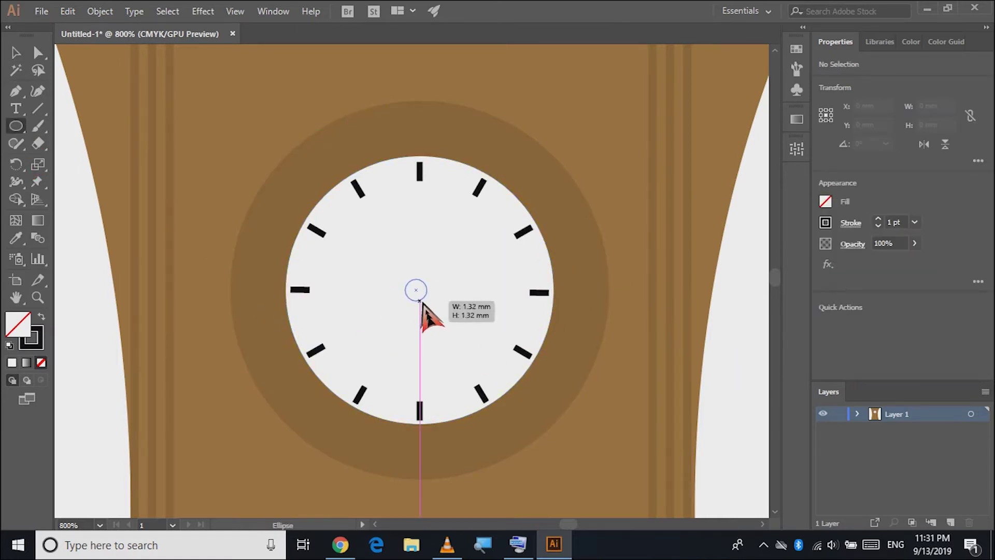
left_click(41, 361)
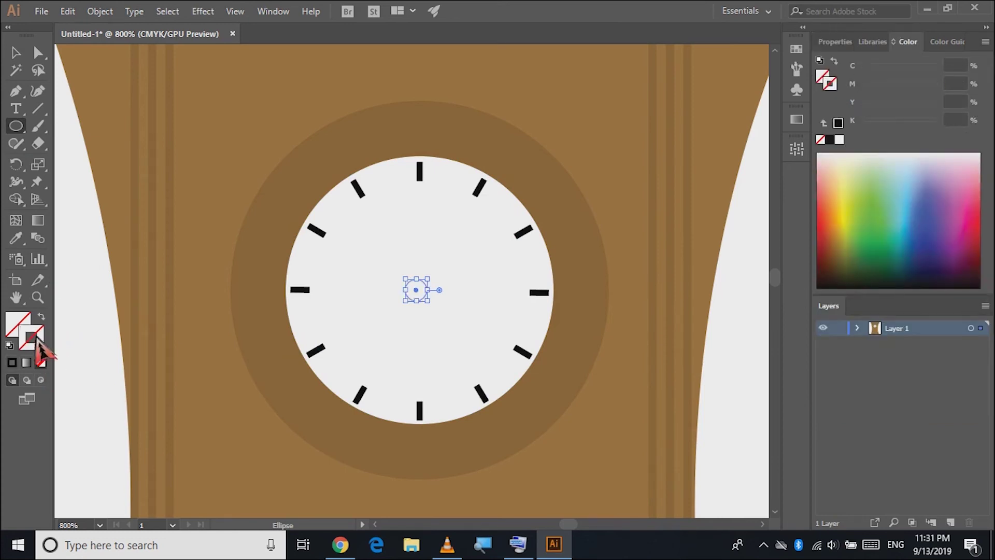
left_click(12, 363)
left_click(16, 53)
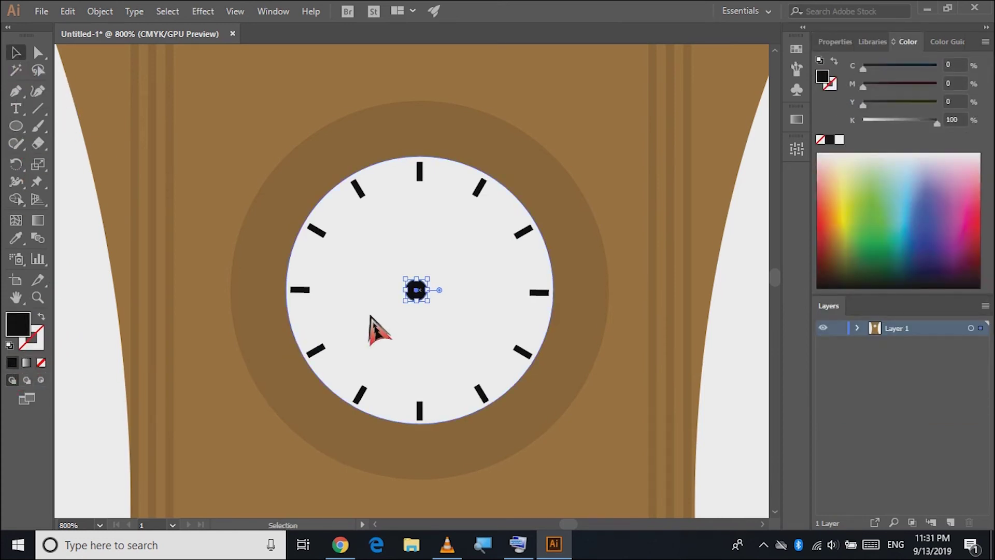
key("ctrl+plus")
key("ctrl+plus")
key("ctrl+plus")
mouse_move(420, 309)
left_mouse_down()
mouse_move(461, 317)
mouse_move(445, 312)
left_mouse_up()
key("ctrl+minus")
key("ctrl+minus")
left_click(444, 348)
key("ctrl+minus")
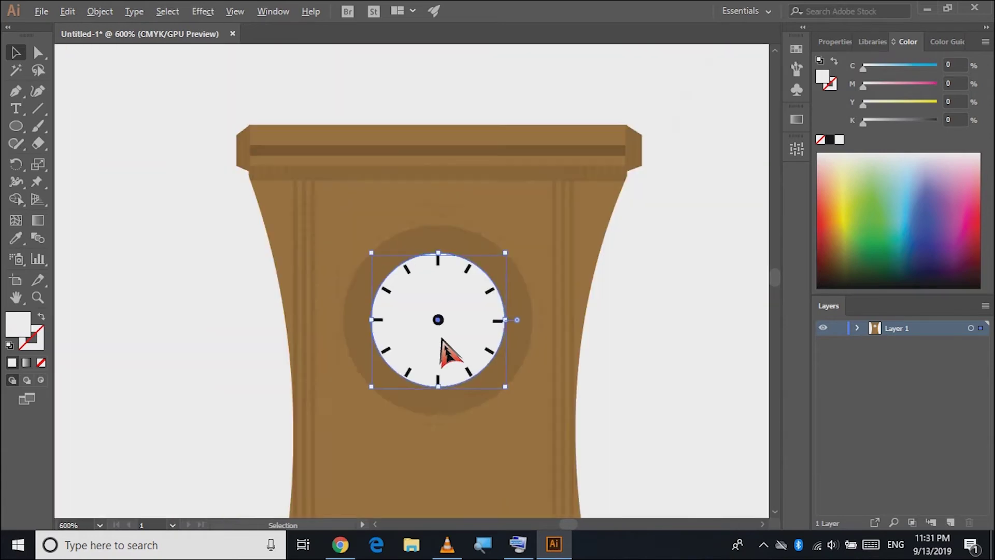
left_click(613, 385)
scroll(473, 365, "up", 1)
scroll(400, 363, "up", 1)
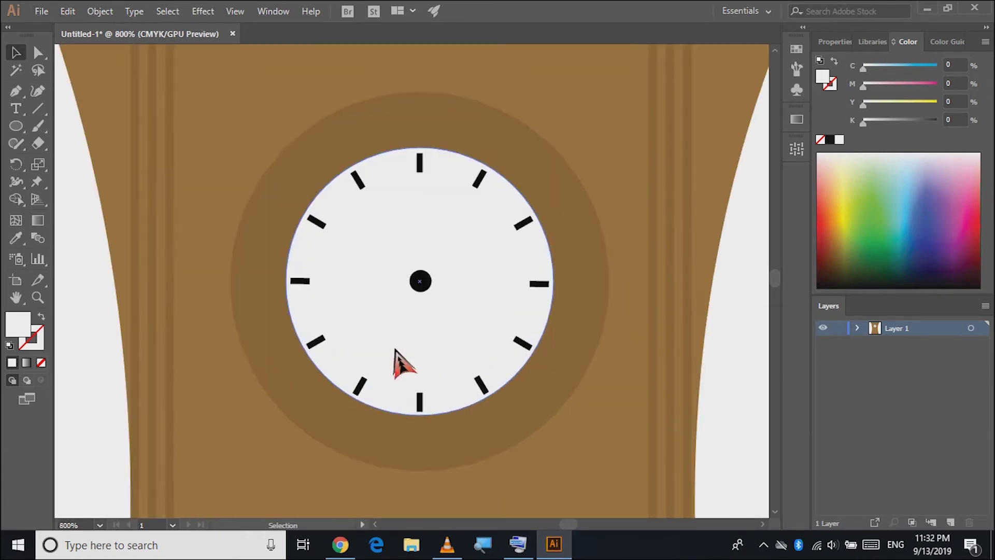
Step: Draw a 2 pt black hand from the centre pointing up to twelve
left_click(38, 108)
mouse_move(420, 281)
left_mouse_down()
mouse_move(419, 202)
mouse_move(420, 274)
left_mouse_up()
left_click(835, 42)
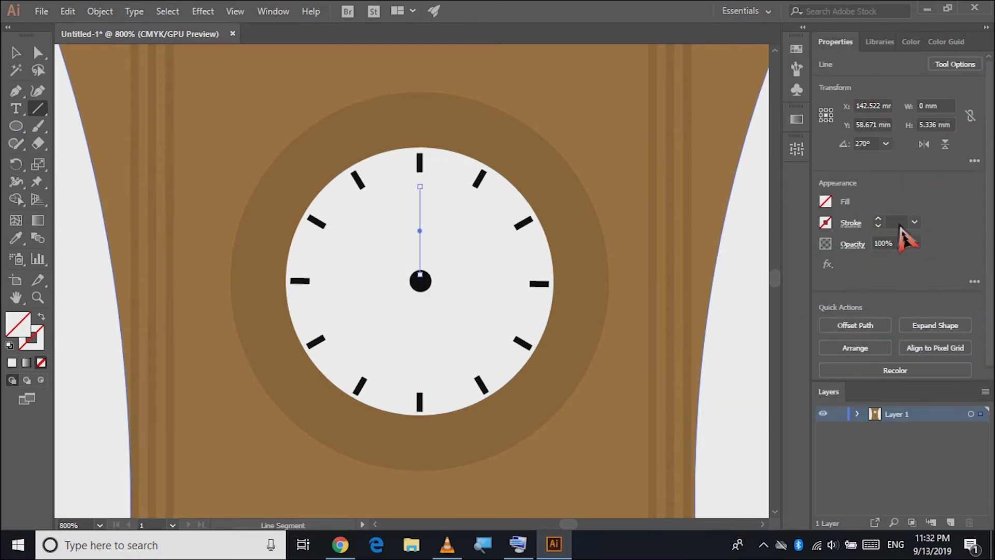
type("2")
key("Return")
Step: Draw the second 2 pt black hand from the centre pointing right to three
left_click_drag(431, 269, 455, 269)
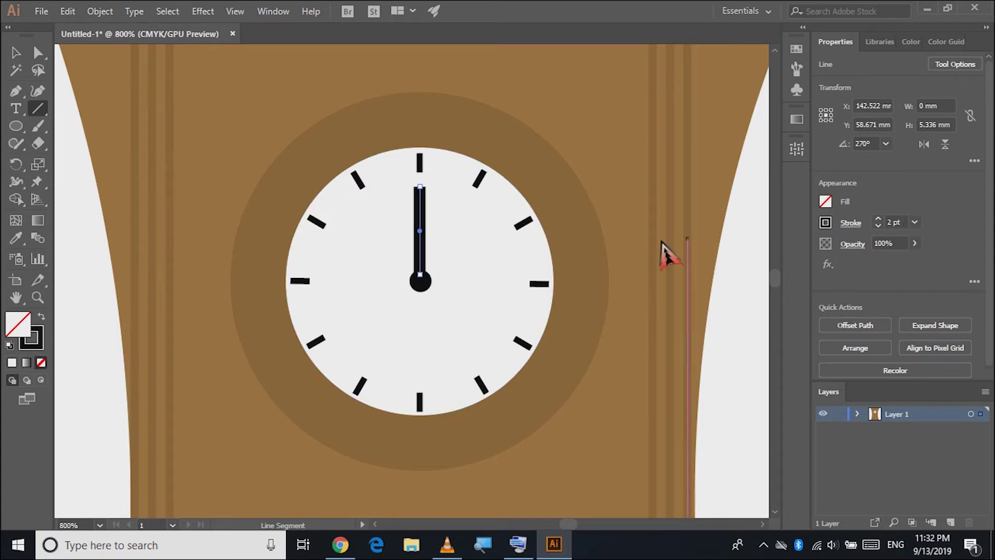
mouse_move(519, 281)
left_mouse_down()
mouse_move(437, 290)
mouse_move(420, 281)
left_mouse_up()
left_click(16, 53)
left_click(97, 285)
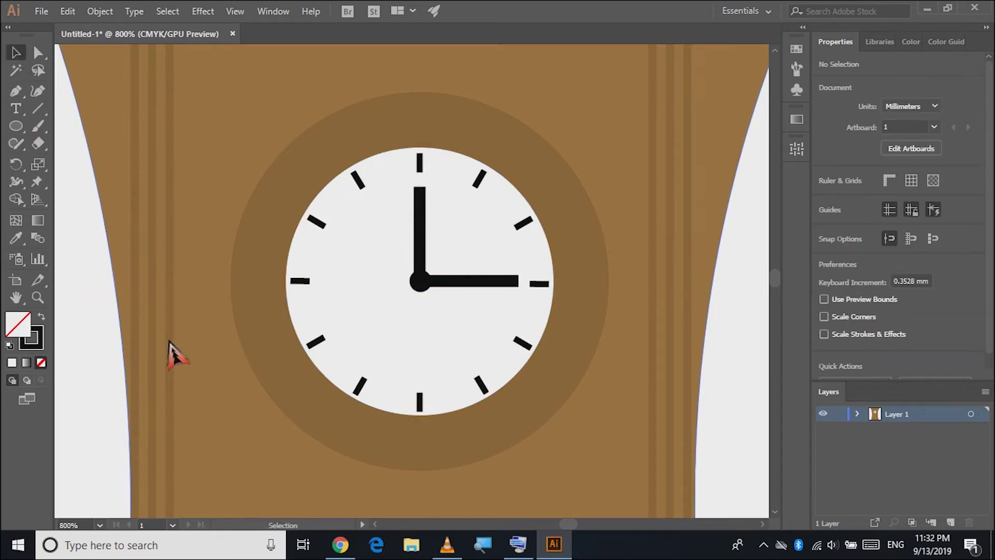
scroll(270, 365, "down", 2)
scroll(270, 394, "left", 2)
scroll(270, 394, "down", 2)
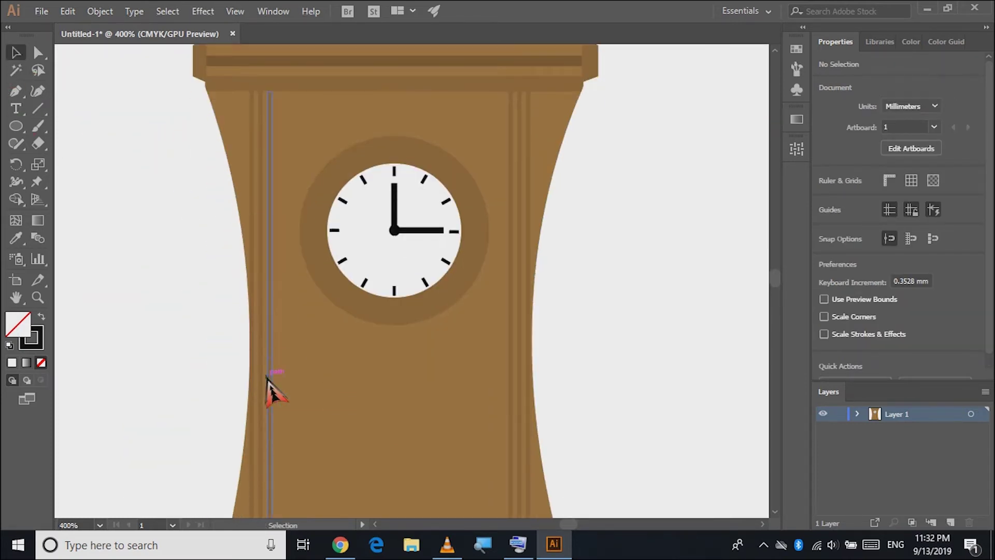
scroll(270, 394, "down", 1)
scroll(270, 394, "left", 2)
scroll(270, 389, "down", 3)
scroll(270, 389, "left", 1)
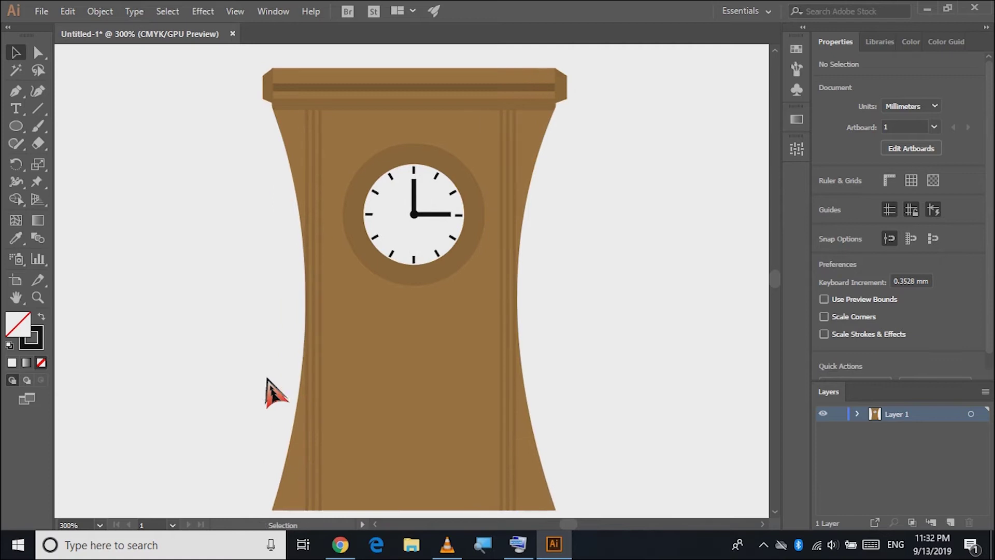
scroll(272, 390, "down", 1)
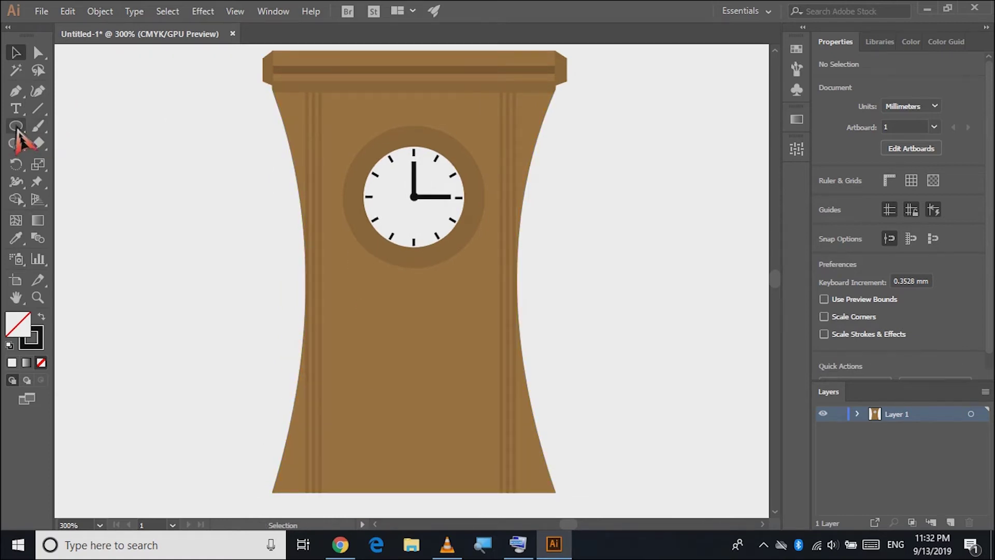
Step: Pen-draw a tapering trapezoid panel with no stroke, sampled from the body brown and darkened to K 37%
left_click(23, 96)
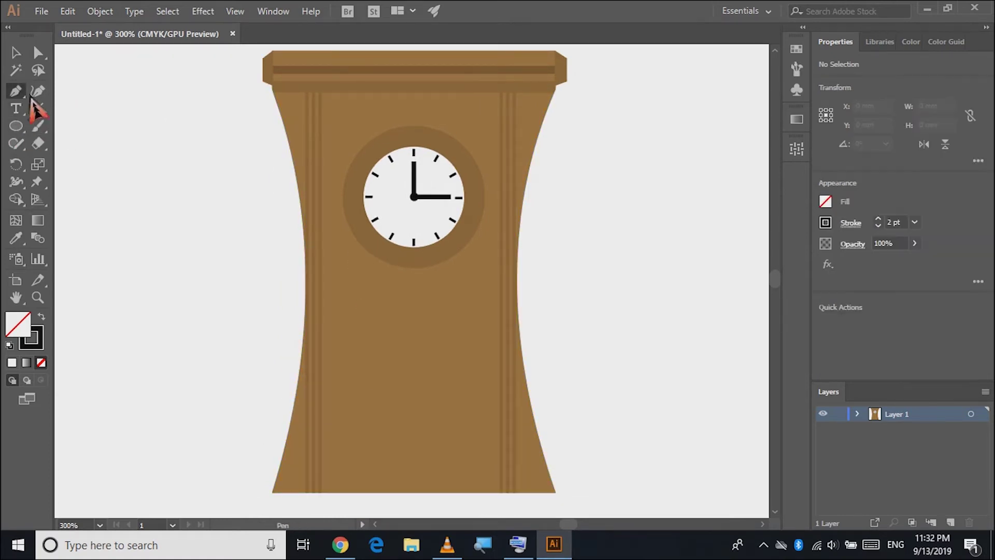
left_click(321, 118)
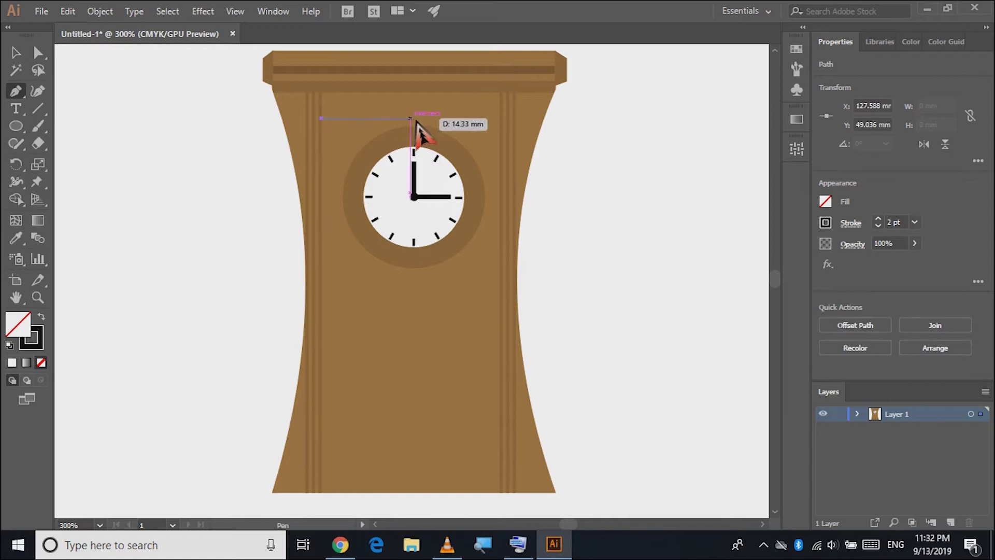
left_click(499, 119)
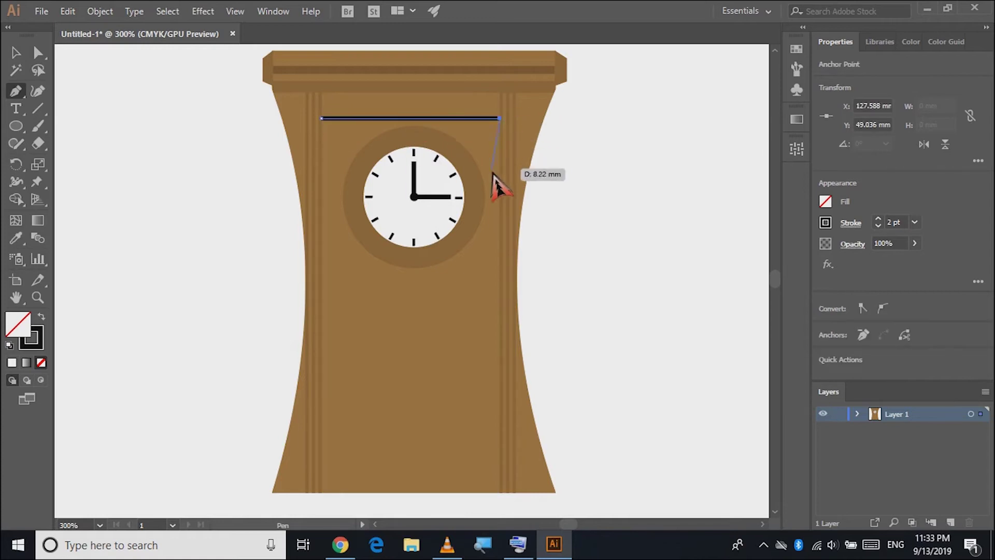
left_click(452, 453)
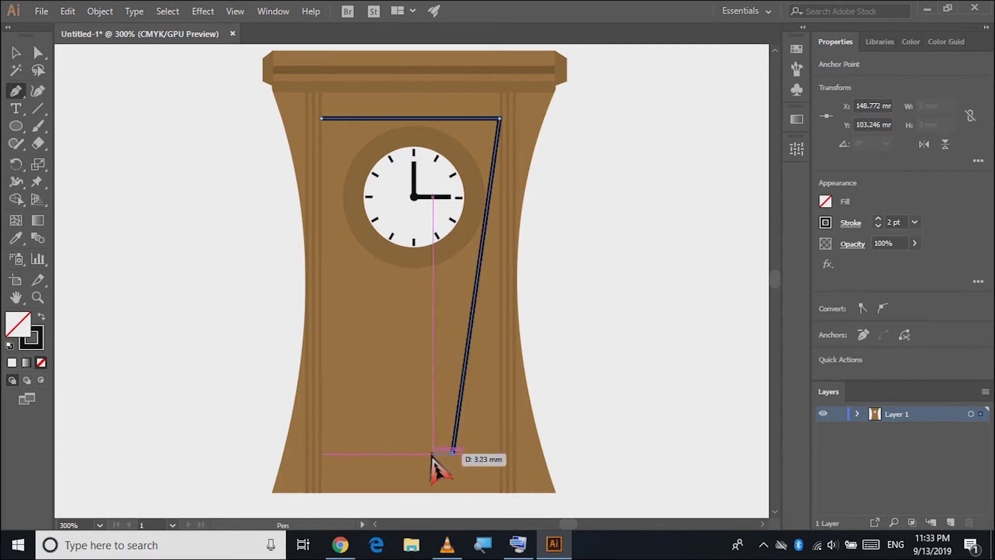
left_click(375, 454)
left_click(322, 118)
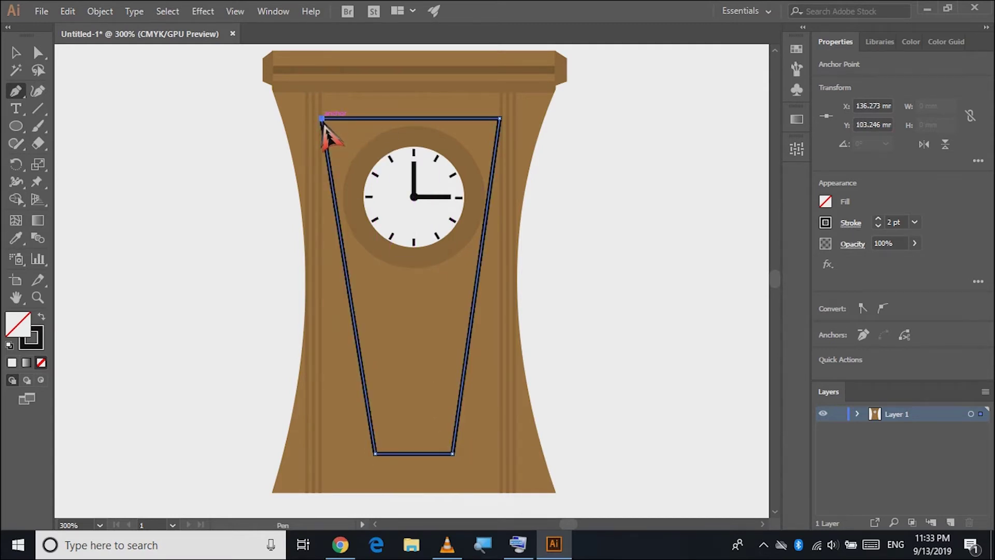
left_click(41, 362)
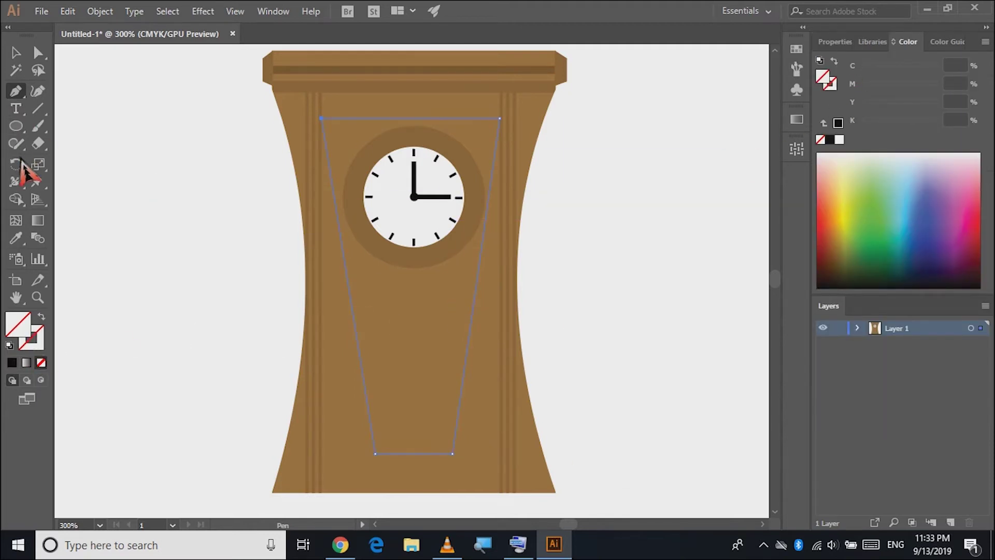
left_click(16, 238)
left_click(344, 429)
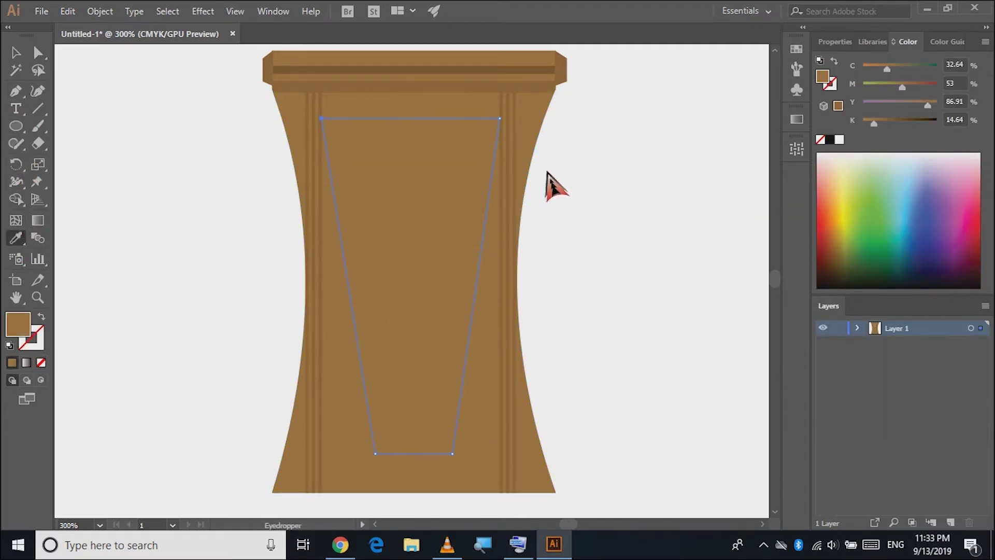
left_click_drag(885, 124, 888, 123)
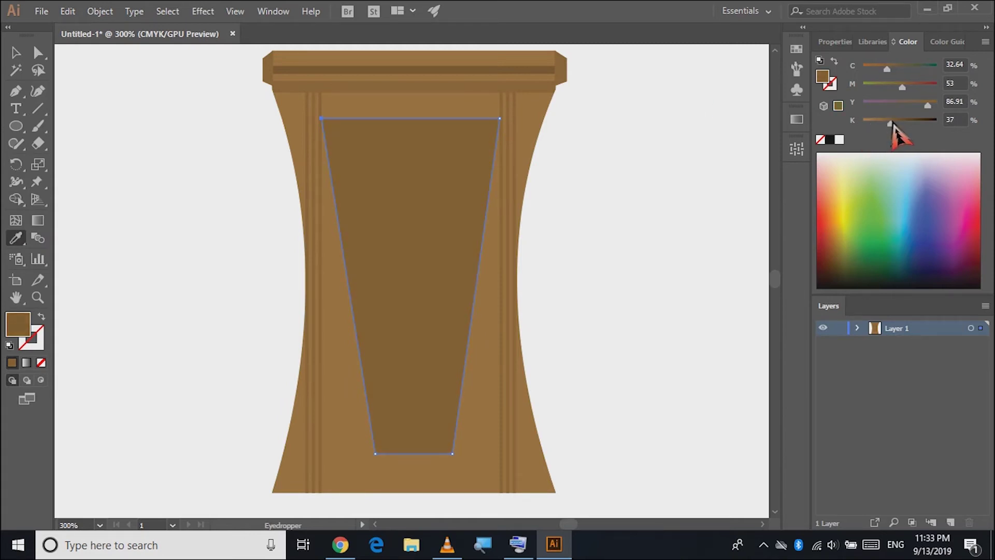
Step: Adjust the panel's bottom-left corner, try sending it backward, then delete the trapezoid
left_click(37, 91)
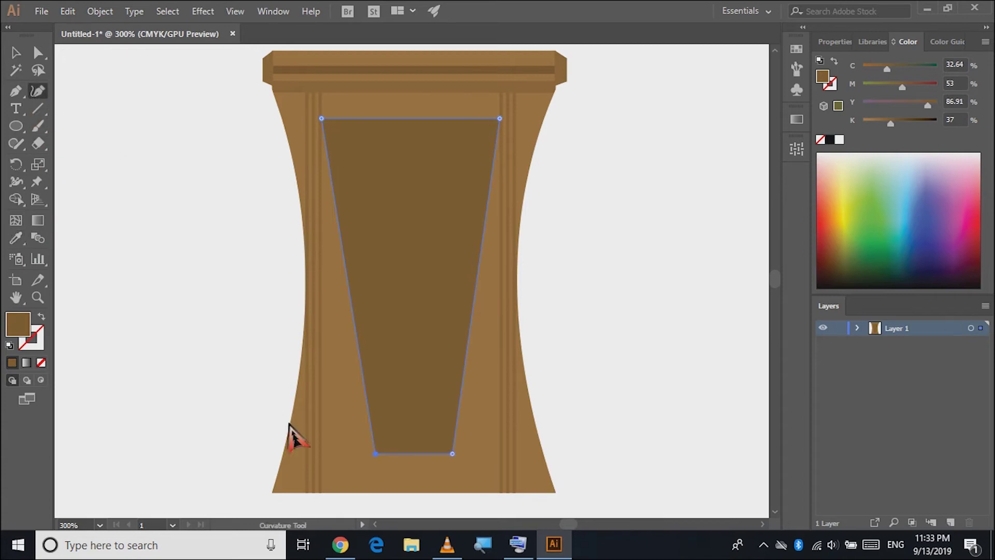
left_click_drag(367, 454, 367, 455)
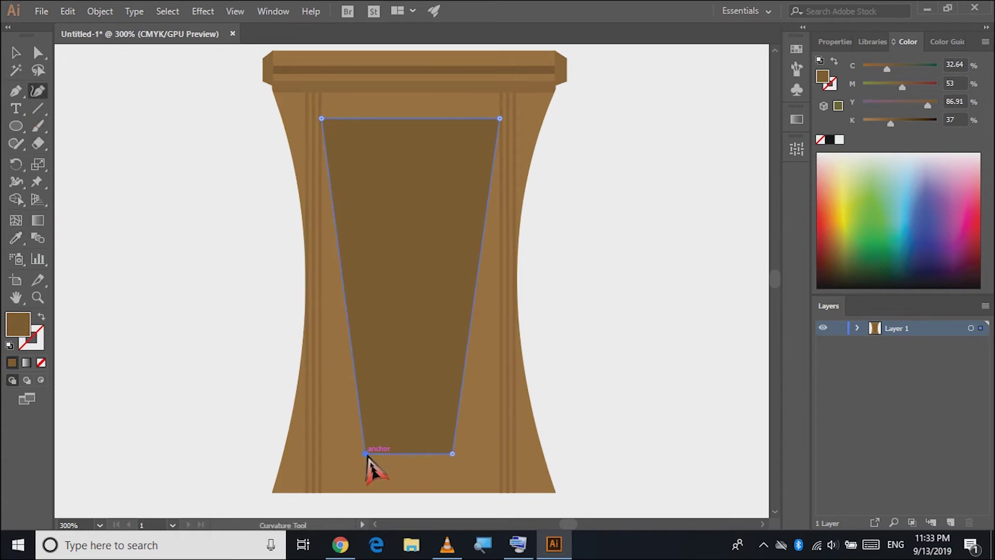
left_click(16, 54)
right_click(405, 316)
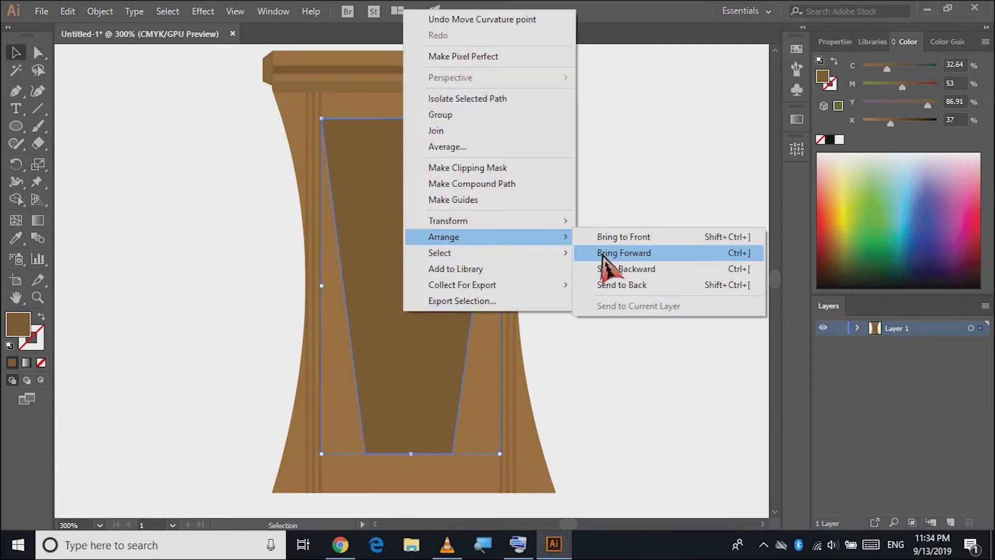
left_click(601, 285)
left_click(408, 364)
key("ctrl+z")
key("Delete")
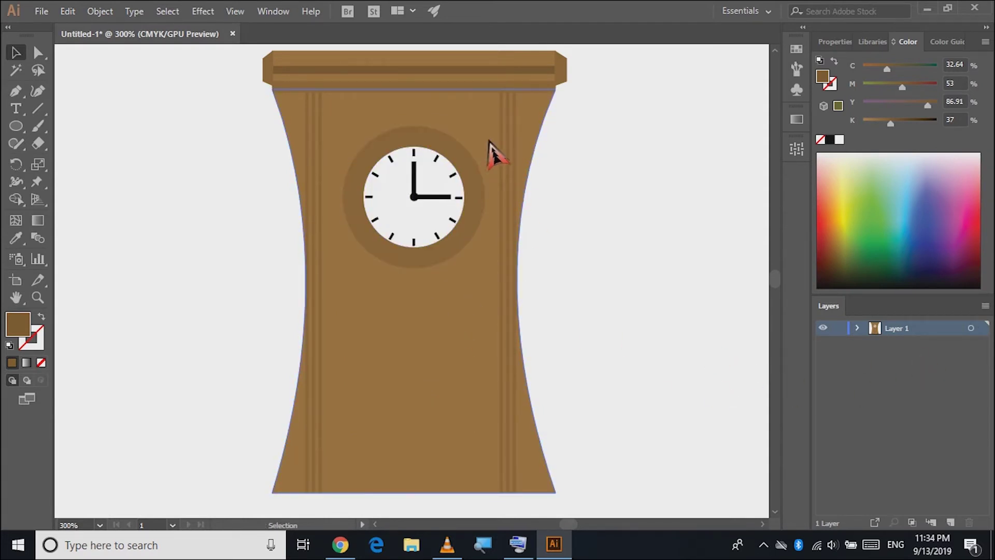
Step: Paste the dark trapezoid, cut the clock face group, and centre the trapezoid inside the tower
left_click(454, 171)
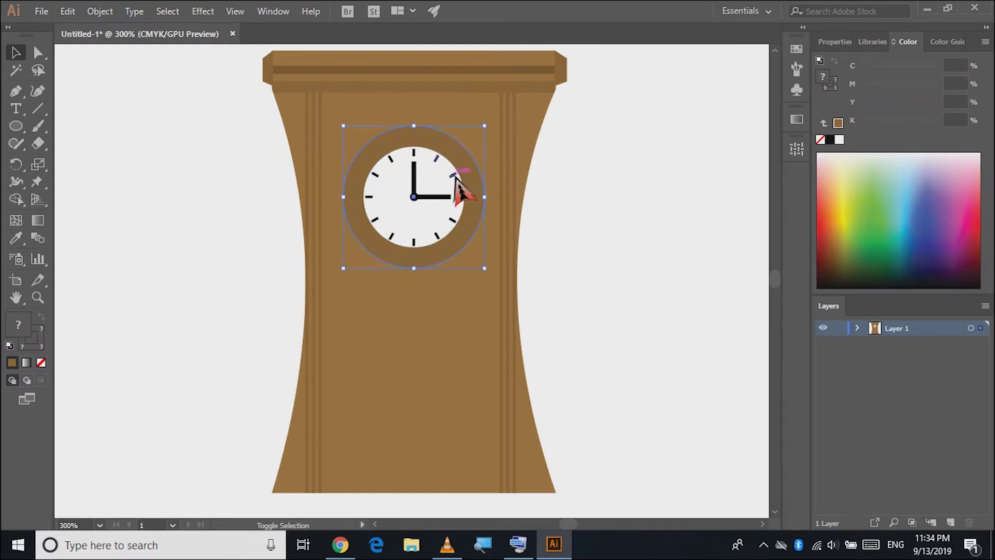
left_click(185, 281)
key("ctrl+v")
left_click_drag(410, 286, 192, 289)
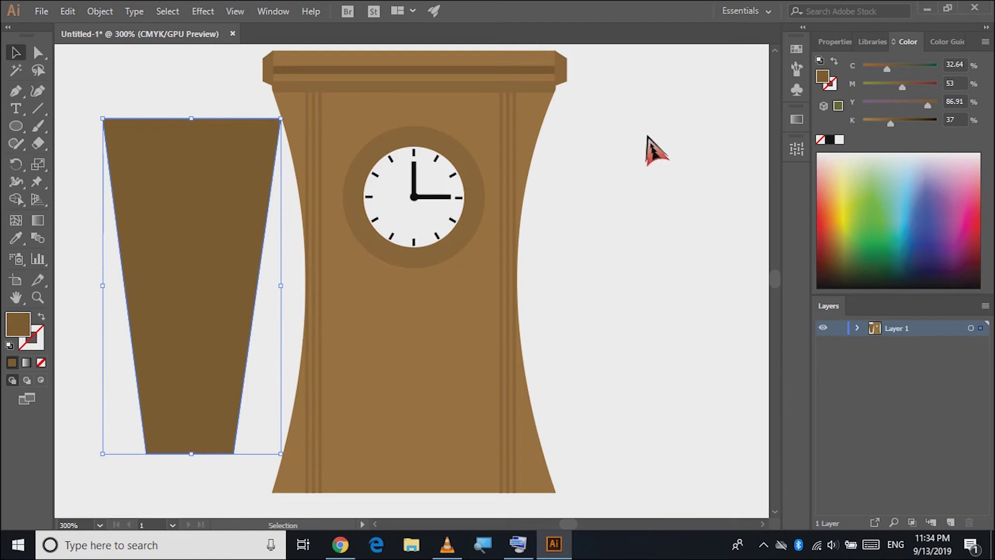
left_click(374, 253)
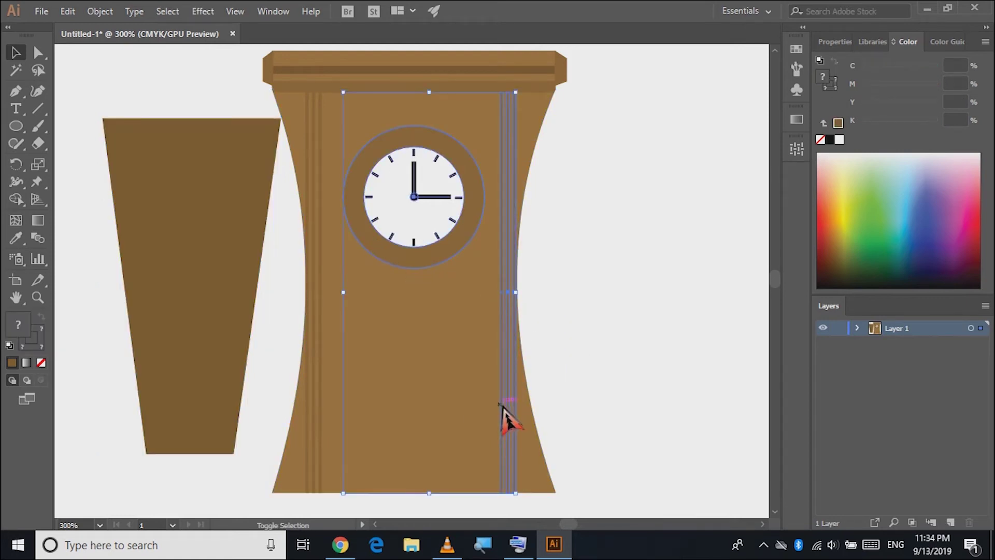
key("ctrl+x")
left_click(459, 283)
left_click_drag(419, 257, 422, 261)
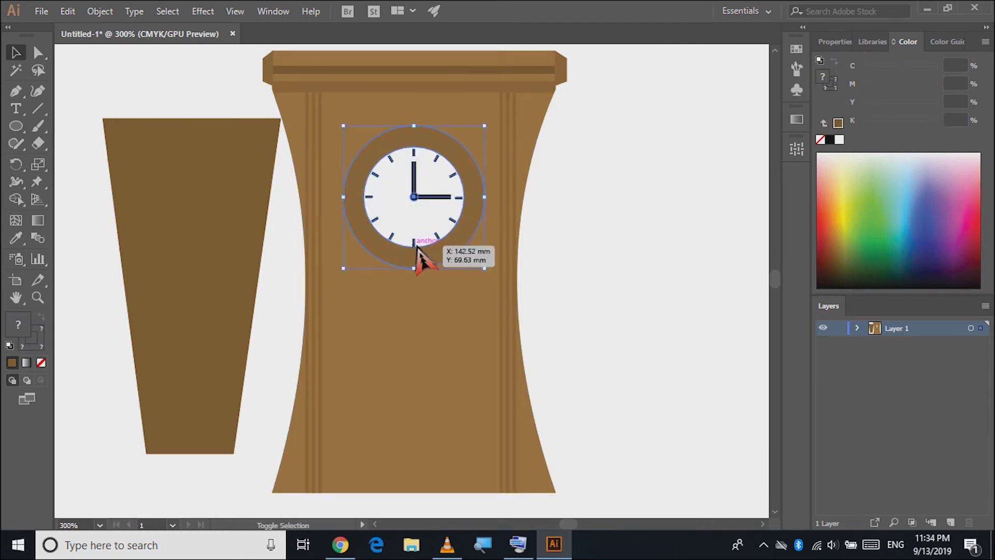
key("ctrl+x")
mouse_move(222, 283)
left_mouse_down()
mouse_move(413, 282)
mouse_move(434, 269)
mouse_move(438, 282)
left_mouse_up()
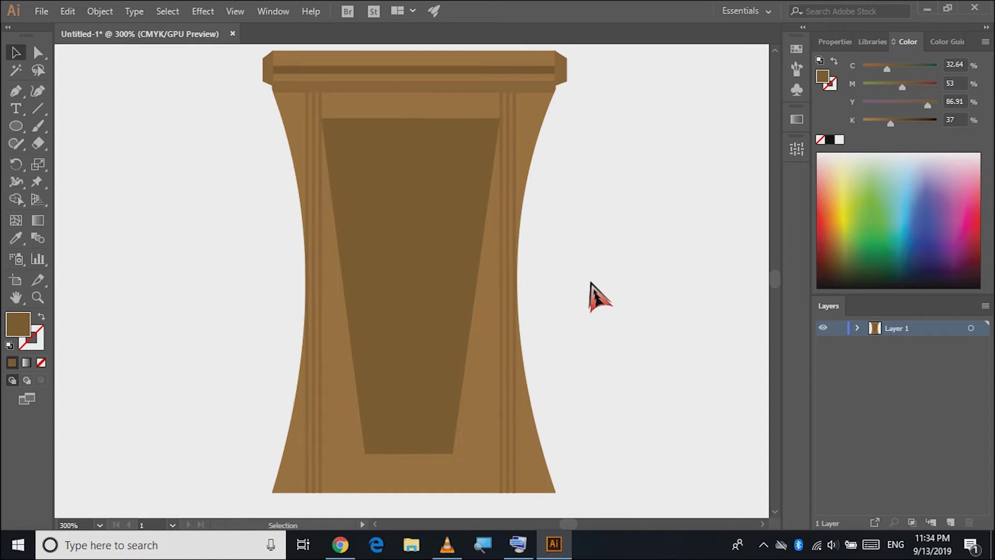
Step: Create Layer 2, paste the clock face in place on it, and lock Layer 1
left_click(951, 522)
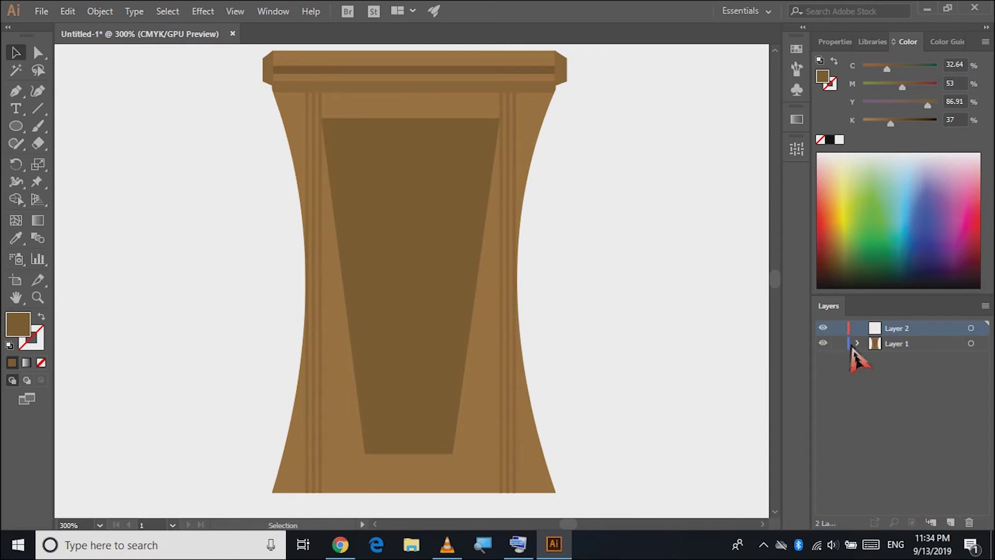
left_click(99, 11)
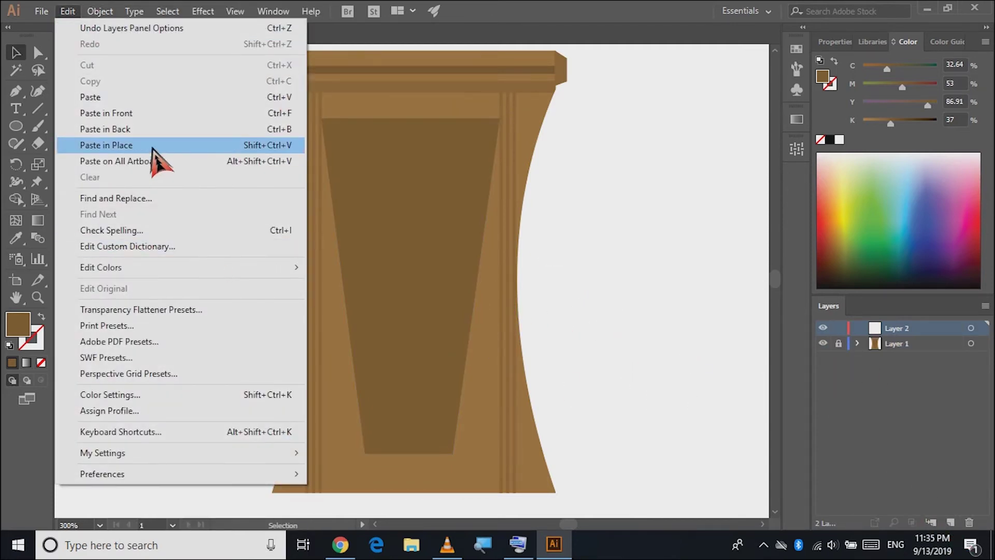
left_click(150, 145)
left_click(227, 226)
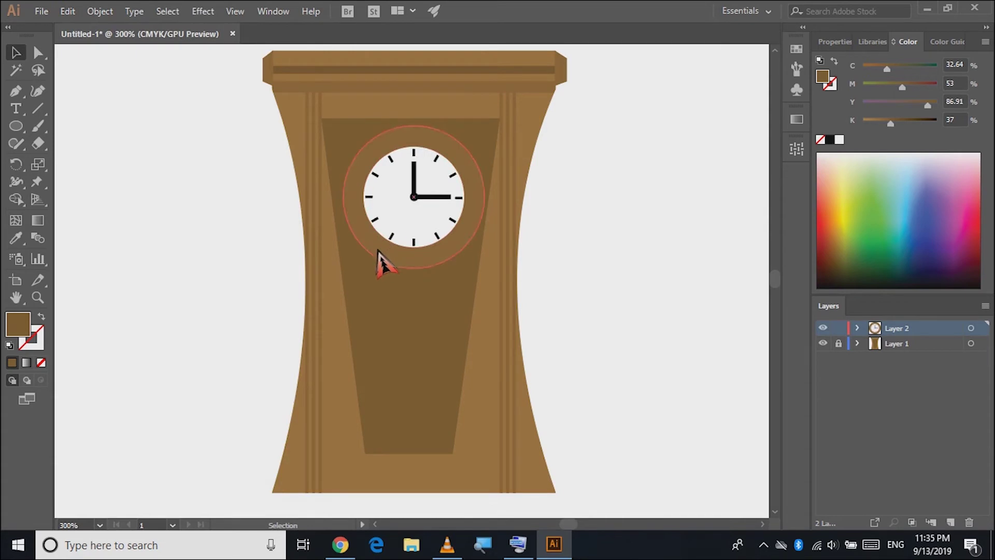
left_click(839, 344)
left_click(417, 319)
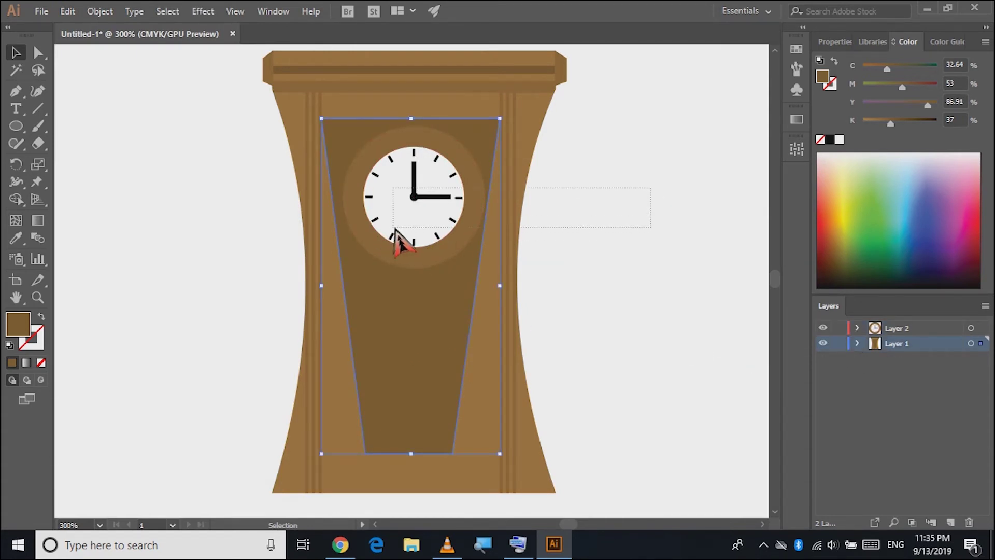
left_click(839, 343)
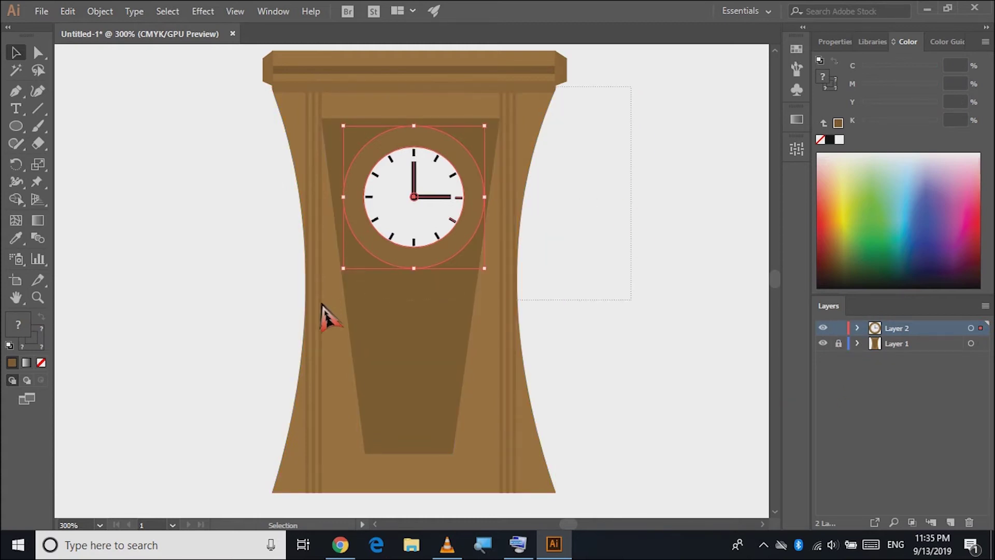
Step: Nudge the clock face left, up and right to centre it near the panel's top
key("Left")
key("Left")
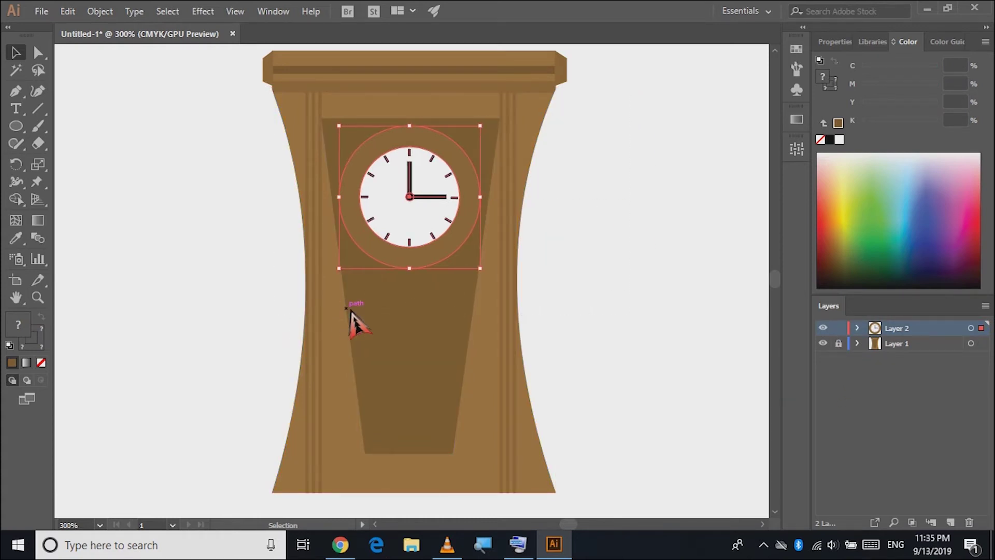
left_click_drag(393, 214, 391, 212)
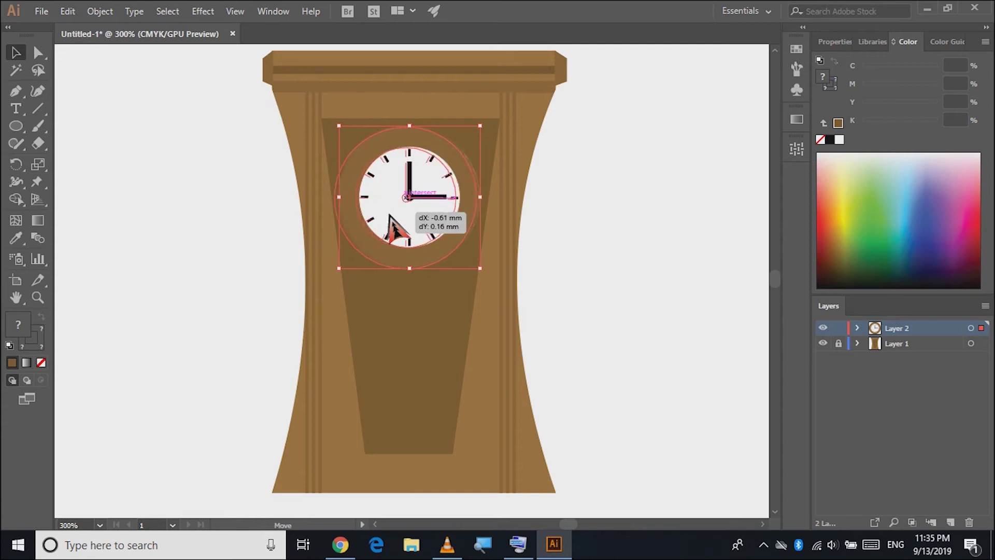
left_click(602, 243)
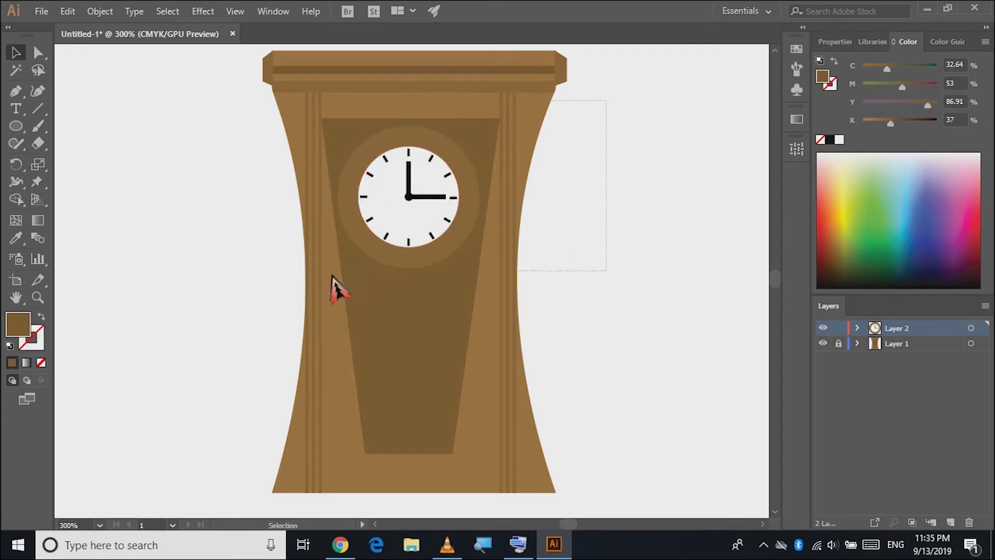
key("ctrl+a")
key("Right")
left_click(259, 275)
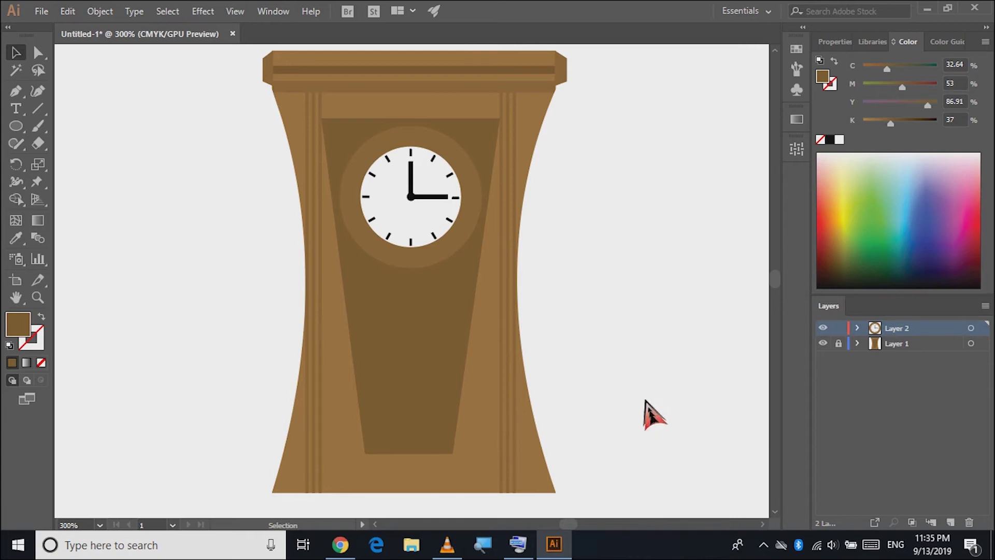
Step: Pen-draw a tall rectangular pendulum outline below the clock face
right_click(18, 127)
left_click(69, 126)
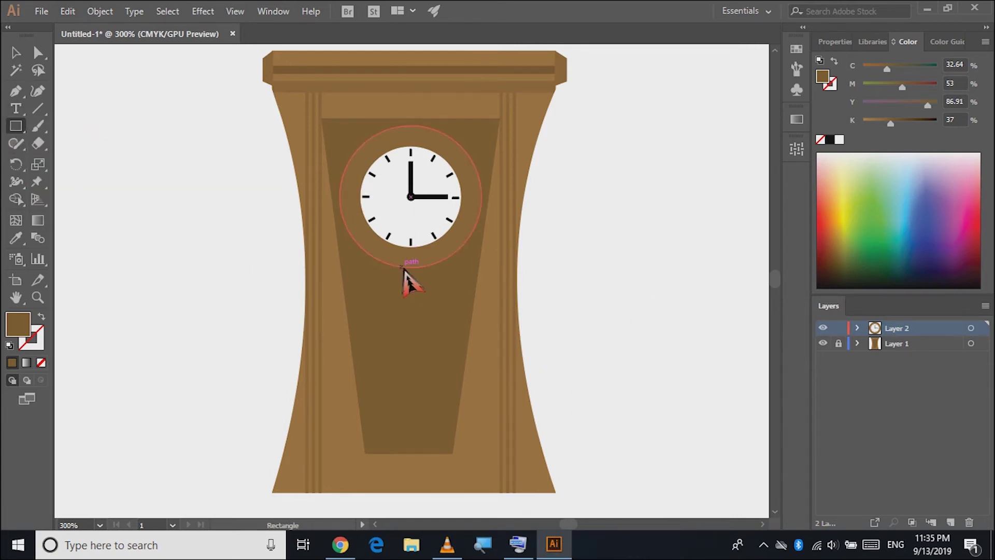
left_click(16, 92)
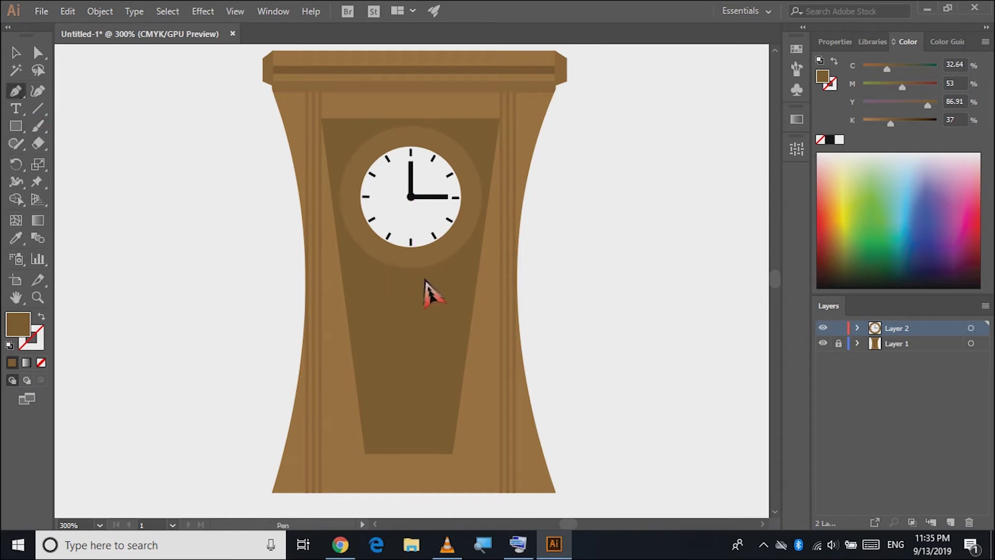
left_click(395, 268)
left_click(394, 361)
left_click(425, 362)
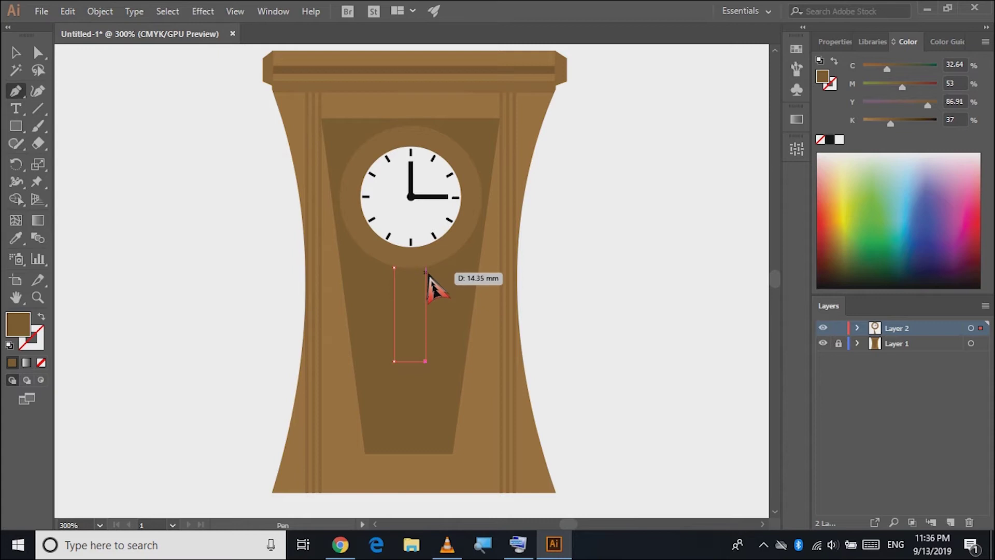
left_click(425, 268)
left_click_drag(414, 276, 398, 274)
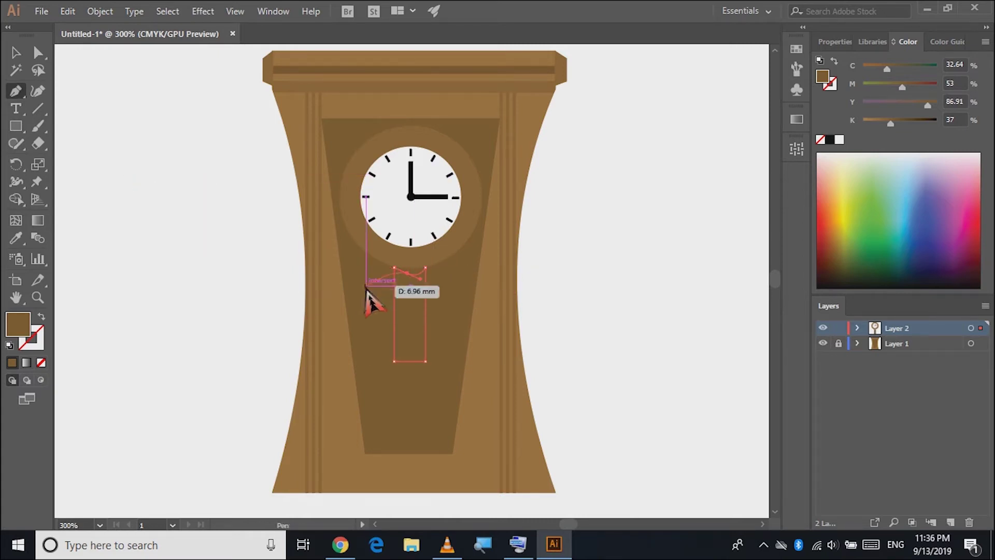
left_click(15, 52)
Step: Centre the pendulum under the clock, narrow it, and fill it pale yellow
left_click_drag(424, 332, 425, 331)
scroll(414, 360, "up", 2)
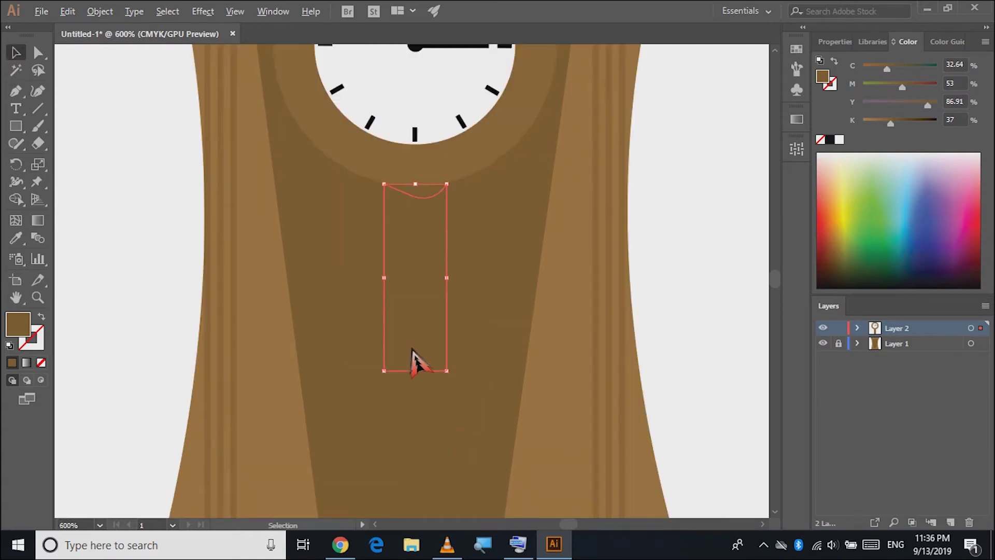
left_click_drag(447, 278, 432, 280)
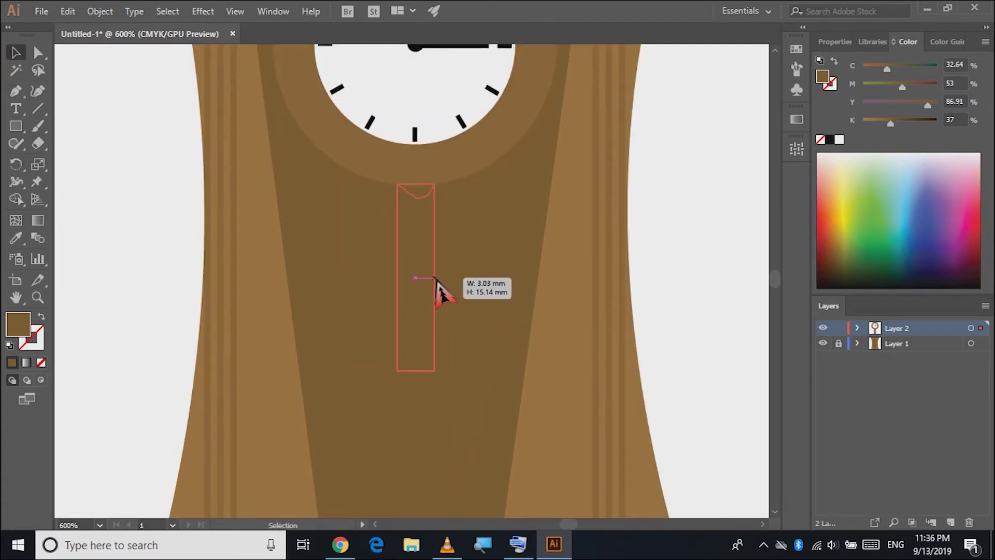
left_click_drag(842, 231, 842, 206)
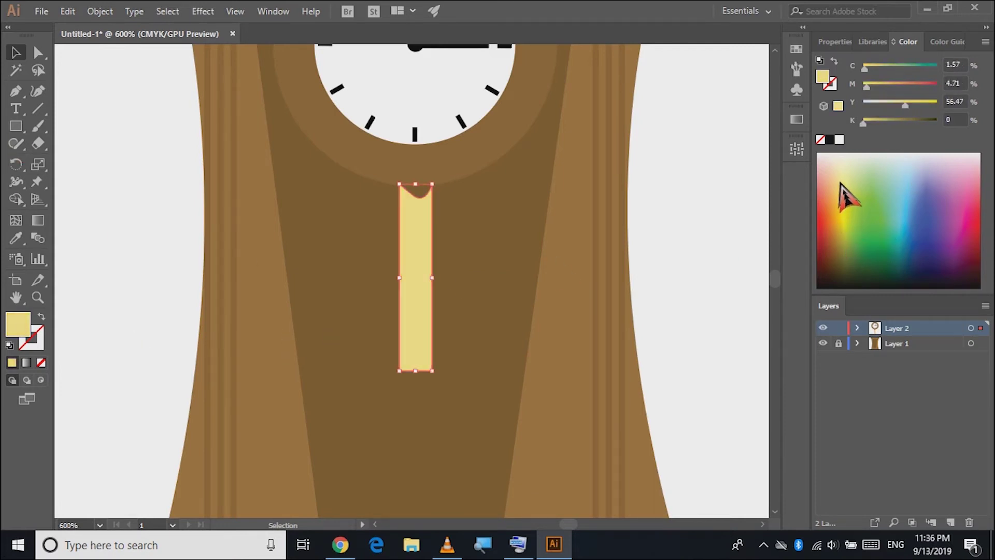
Step: Reshape the pendulum's top edge with the Curvature tool
left_click(37, 91)
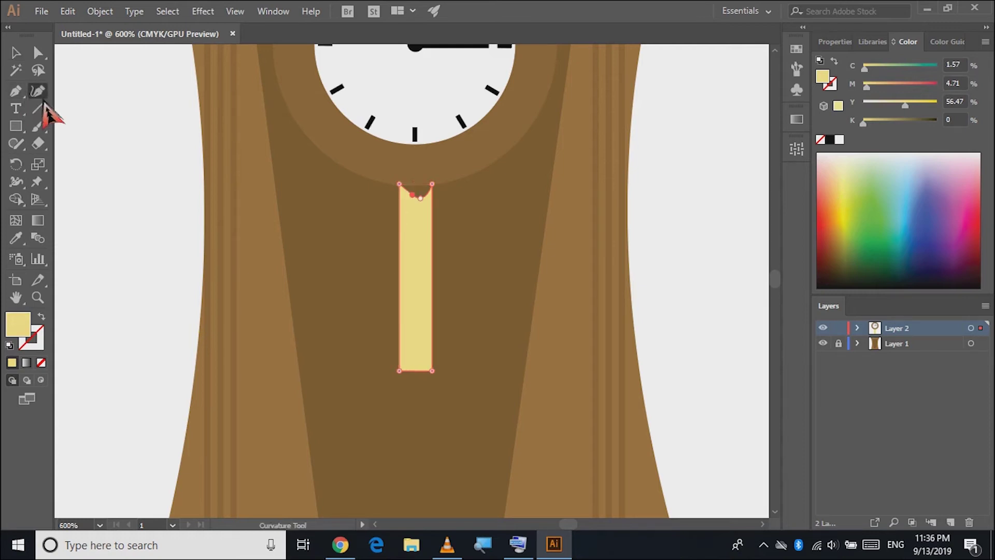
key("Delete")
left_click_drag(415, 186, 436, 185)
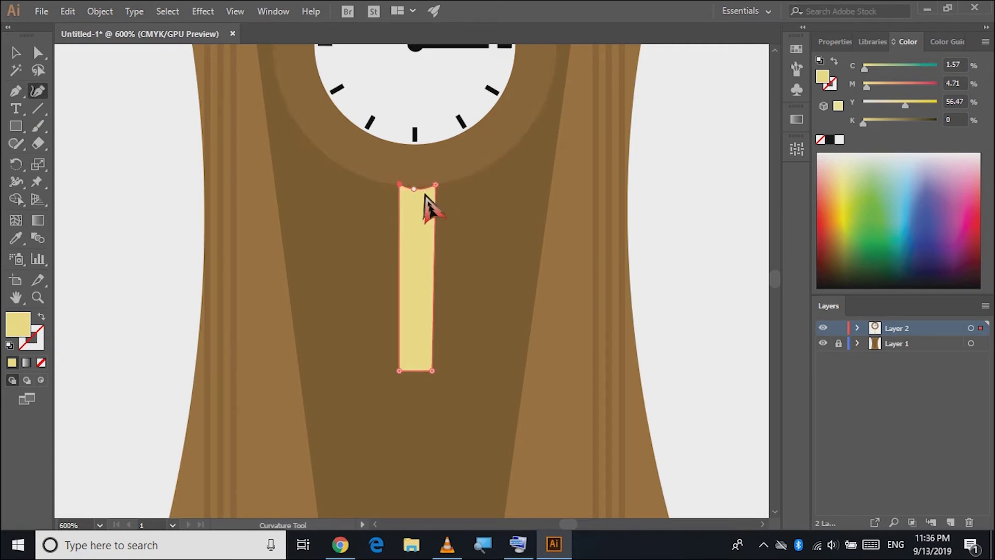
left_click(420, 186)
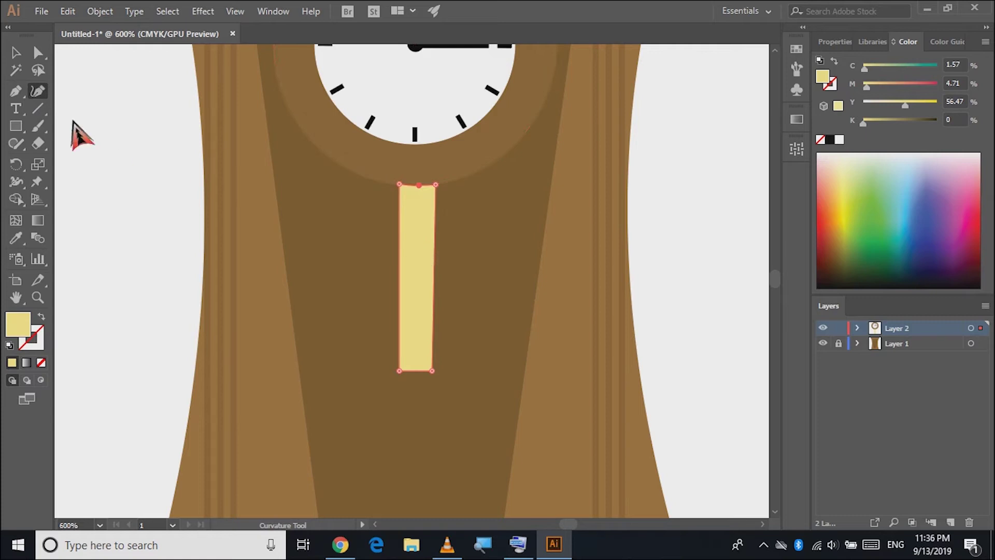
key("v")
left_click(457, 270)
left_click(428, 295)
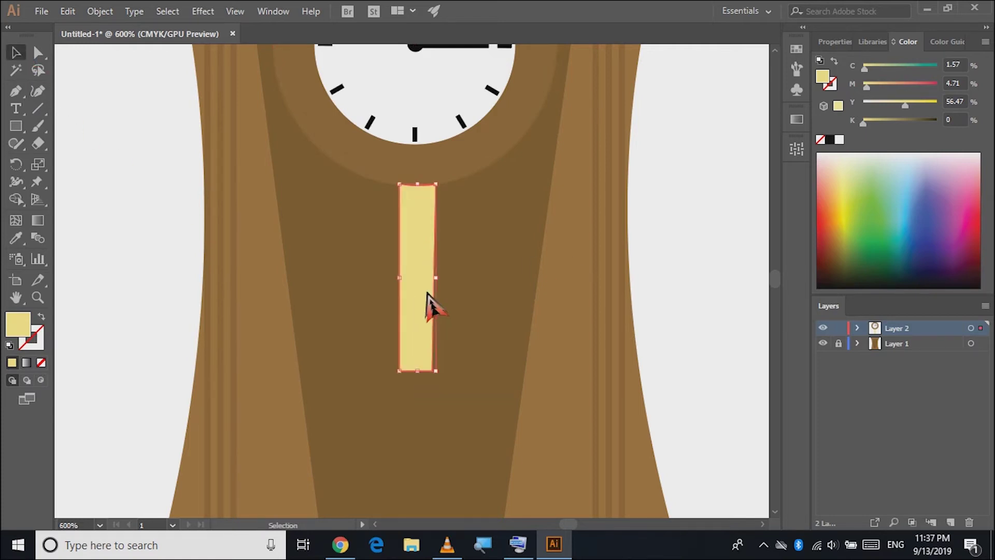
Step: Apply a linear gradient to the rod whose end stop is a darkened yellow
left_click(797, 119)
left_click(625, 142)
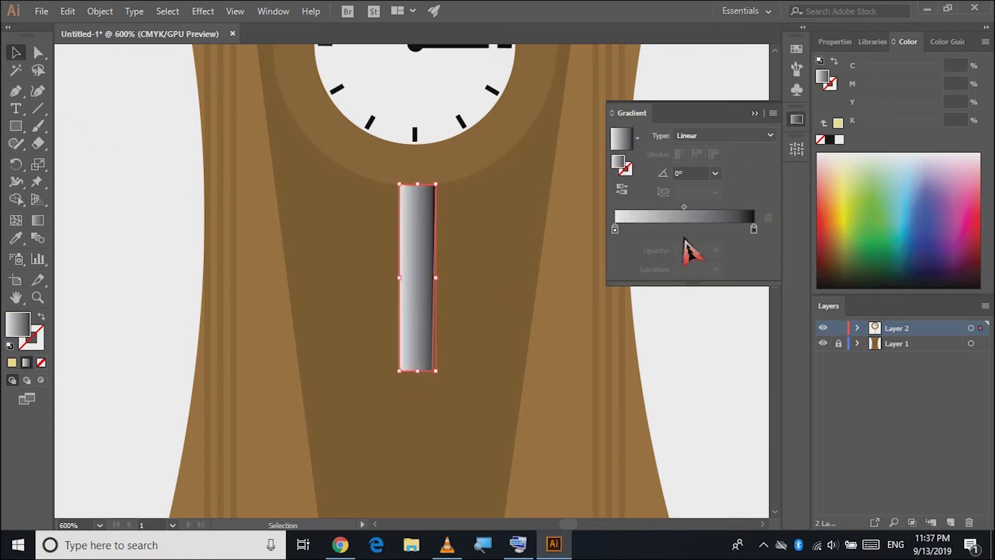
double_click(754, 229)
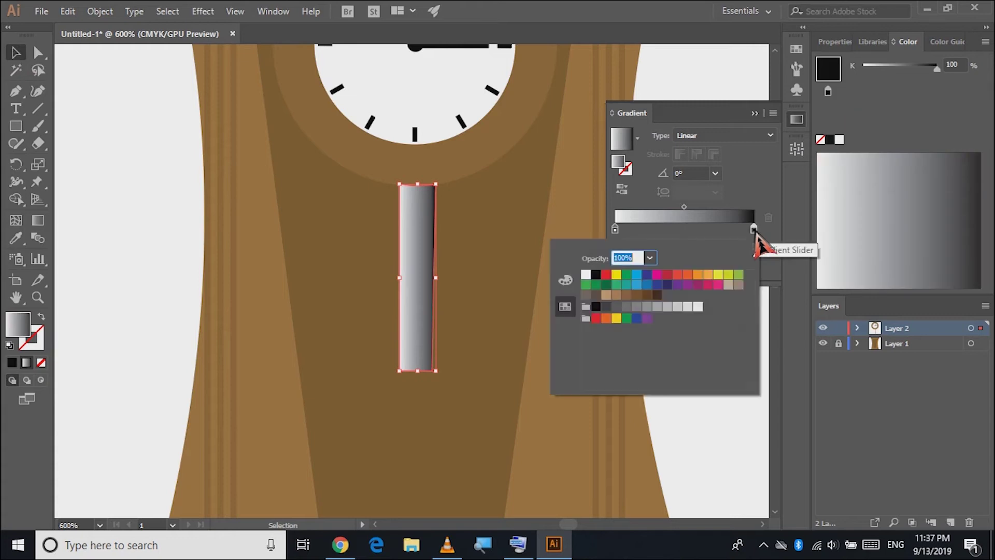
left_click(719, 276)
left_click(773, 275)
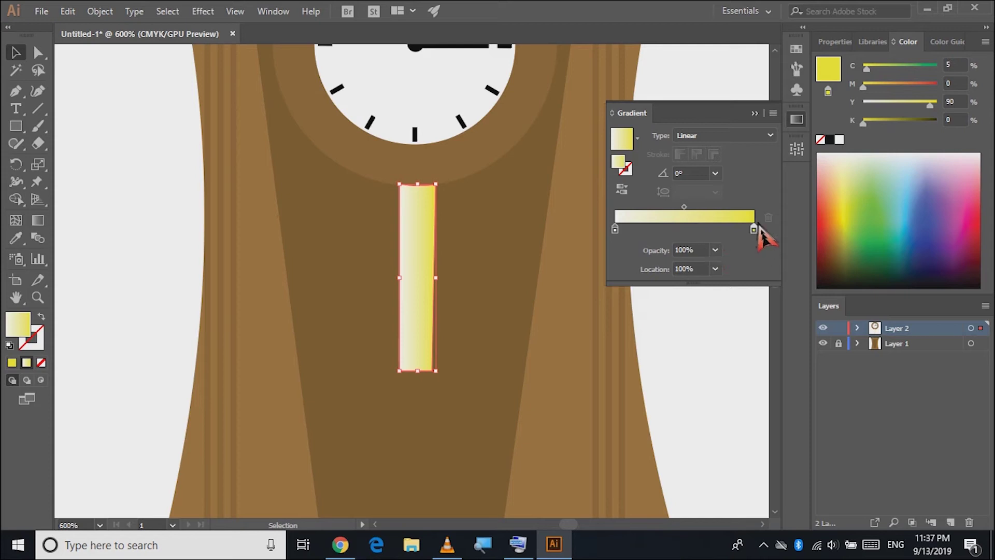
left_click_drag(871, 126, 892, 128)
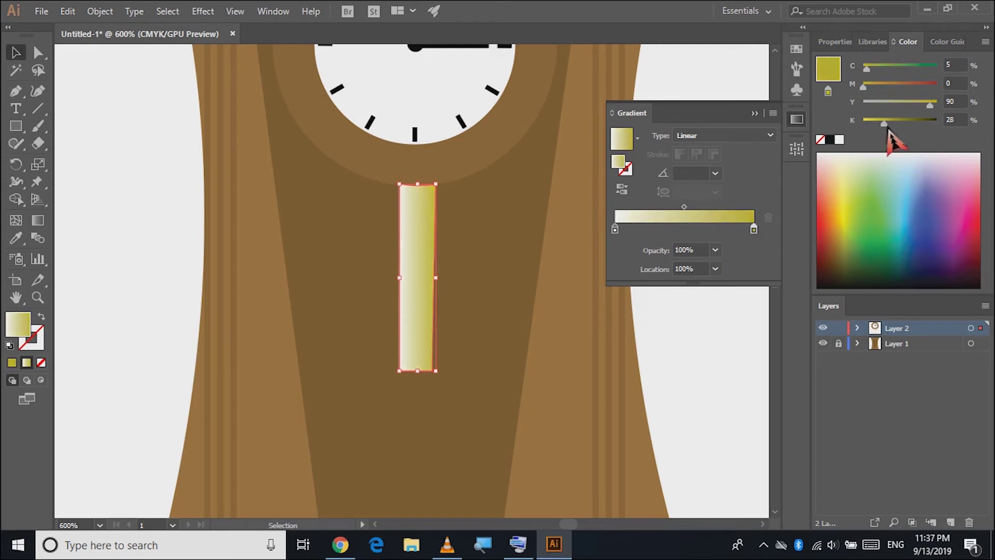
Step: Drag the gradient diagonally, pale at top to olive at bottom, and nudge the rod left
left_click(803, 120)
left_click(37, 220)
left_click_drag(227, 146, 471, 314)
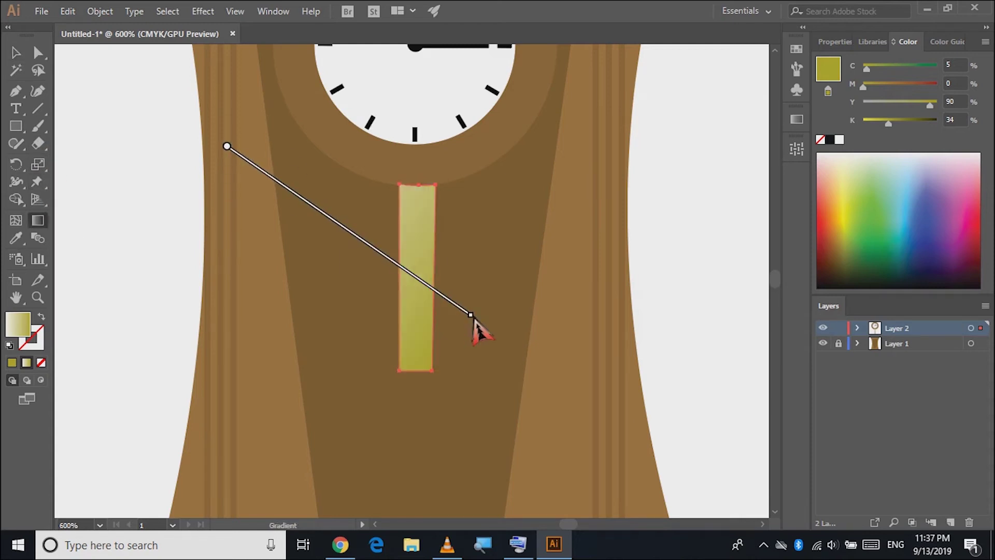
left_click_drag(305, 124, 497, 388)
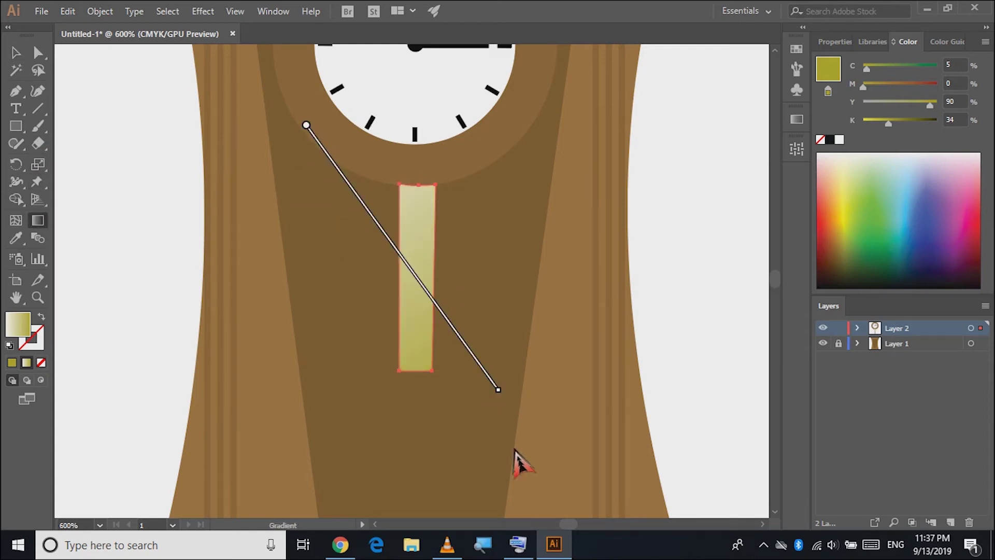
left_click_drag(518, 460, 301, 80)
left_click_drag(285, 128, 581, 463)
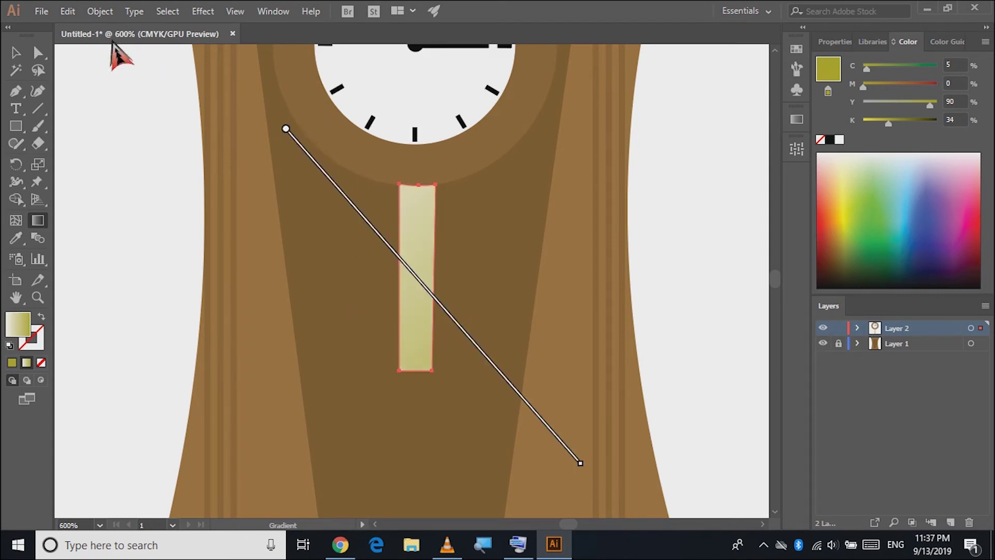
key("v")
left_click(423, 342)
left_click_drag(420, 322, 419, 323)
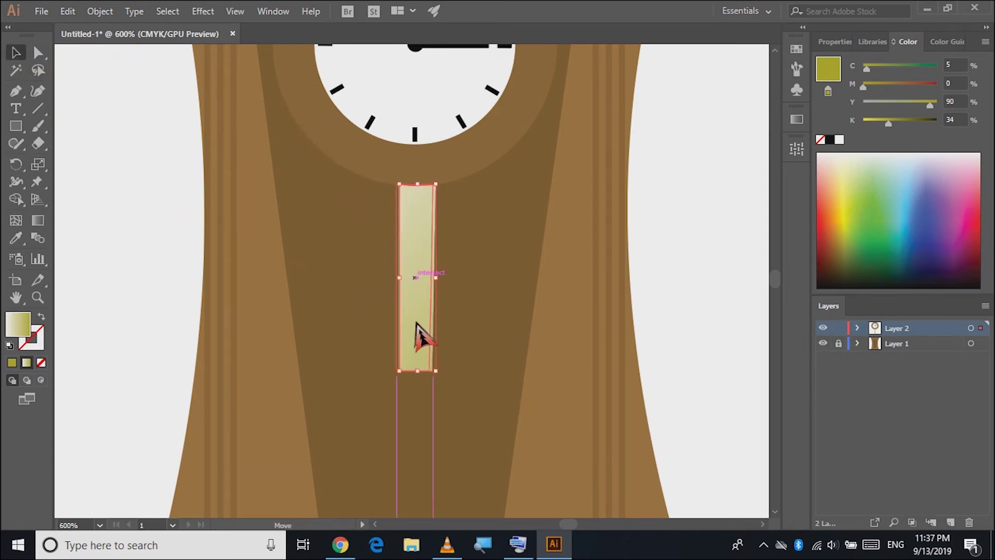
left_click(695, 333)
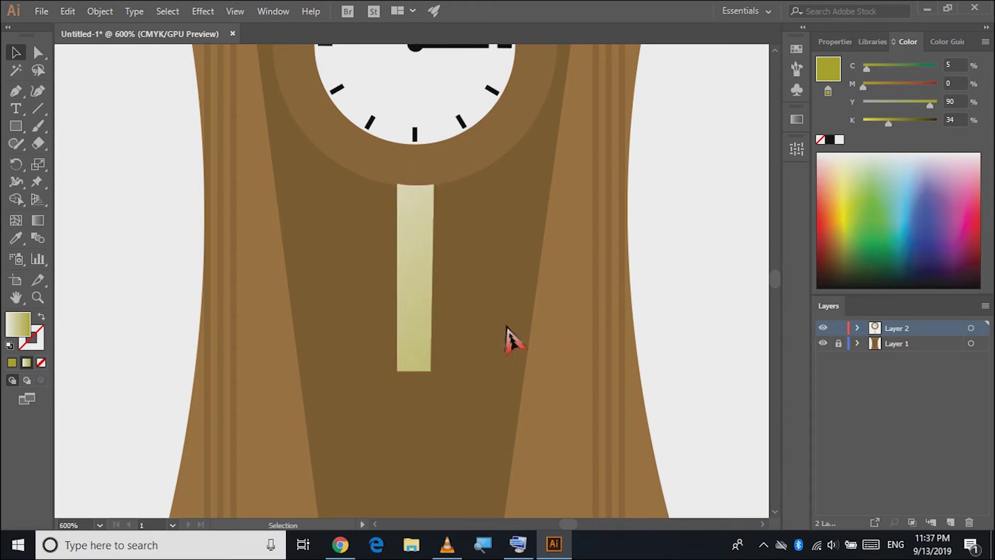
Step: Draw a circular bob centred under the rod's bottom end
scroll(437, 371, "down", 3)
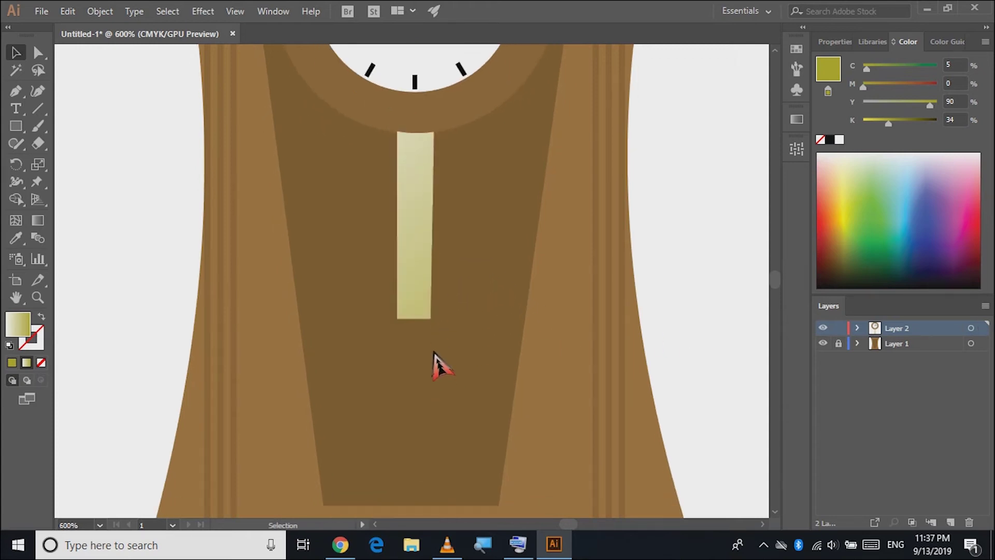
left_click_drag(16, 126, 52, 160)
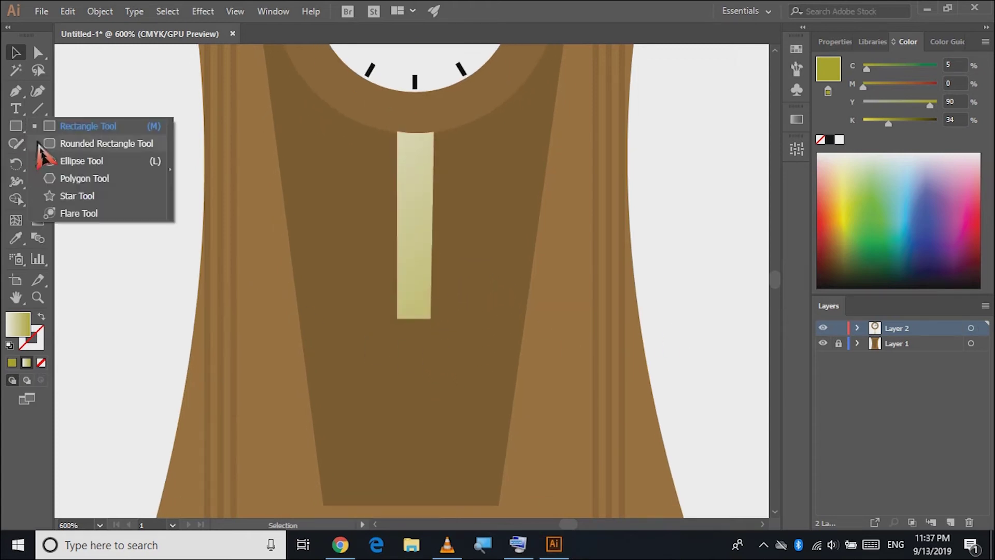
left_click_drag(388, 318, 483, 414)
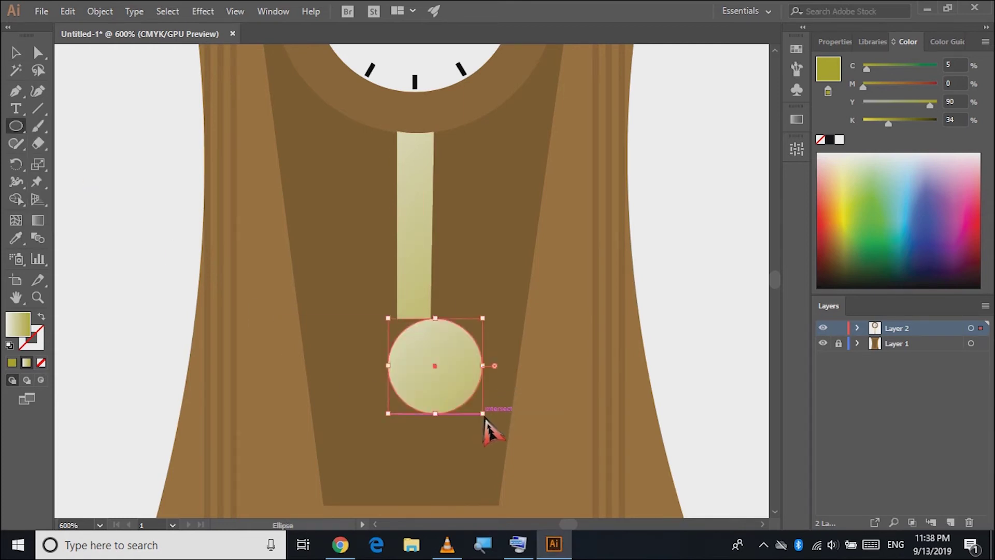
left_click(16, 52)
mouse_move(416, 394)
left_mouse_down()
mouse_move(395, 386)
mouse_move(396, 376)
left_mouse_up()
left_click(566, 387)
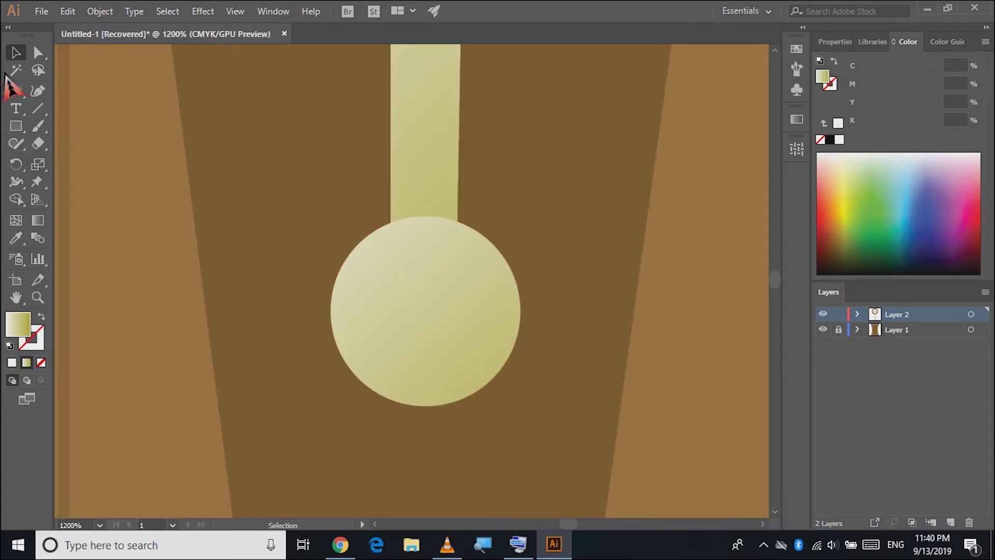
Step: Pen-draw a crescent highlight on the bob's left side and give it a diagonal gradient
key("p")
mouse_move(354, 292)
left_mouse_down()
mouse_move(360, 323)
mouse_move(358, 253)
left_mouse_up()
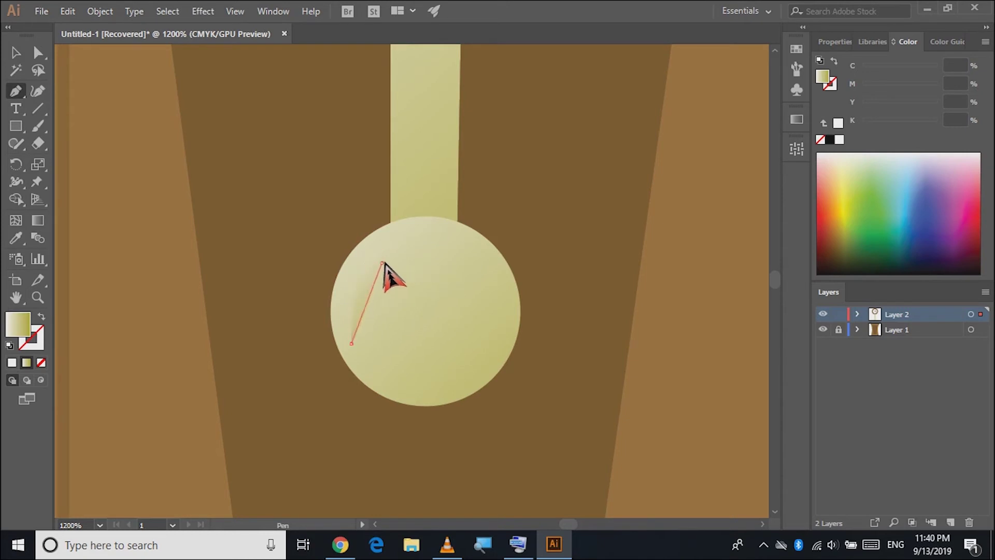
left_click(391, 243)
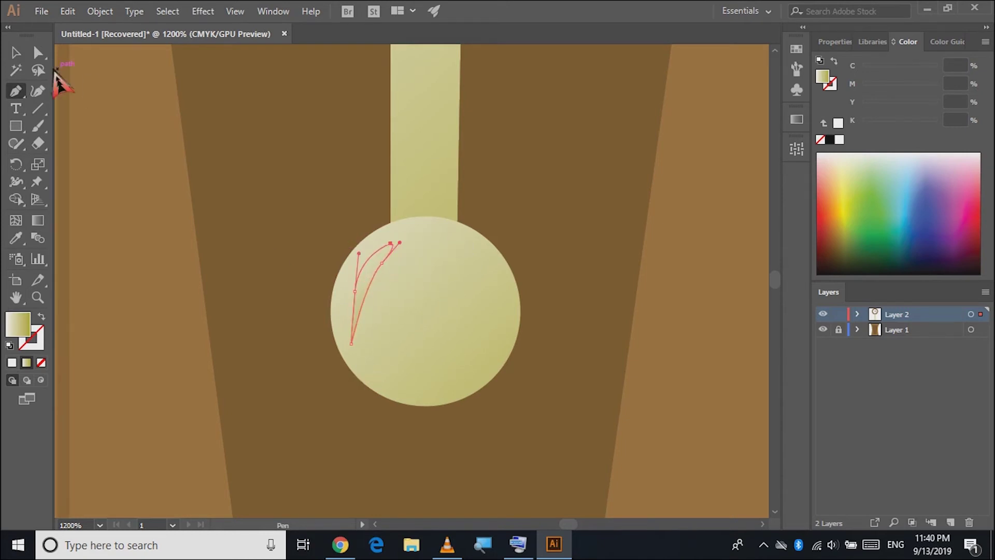
left_click(15, 52)
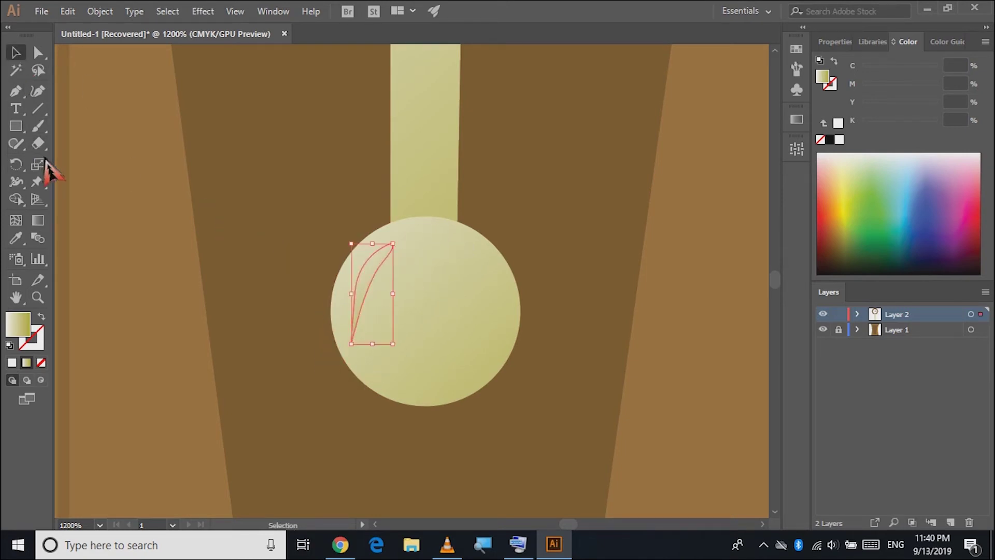
left_click(38, 220)
left_click_drag(213, 111, 329, 282)
left_click_drag(253, 146, 416, 456)
left_click_drag(290, 129, 445, 434)
key("v")
left_click(329, 371)
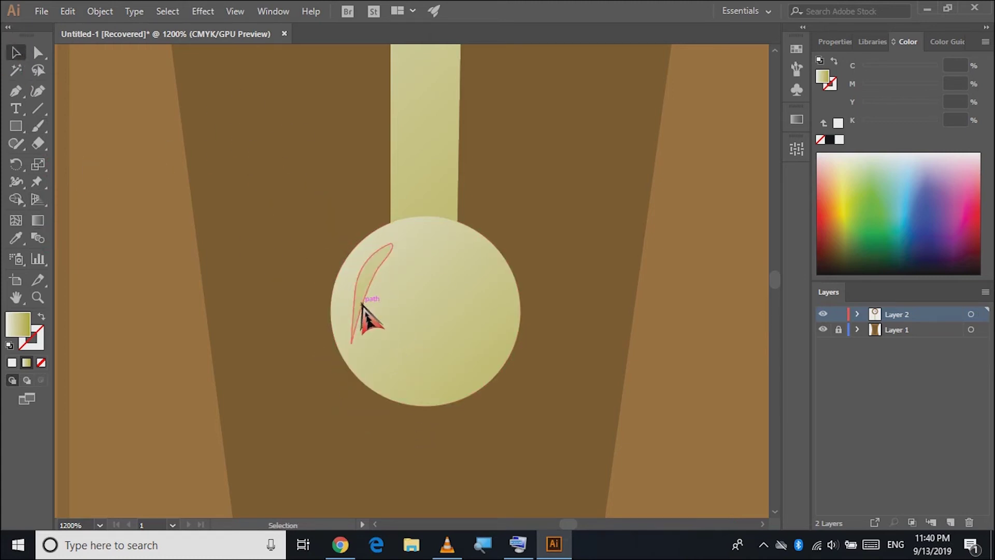
Step: Pen-draw a second thin crescent highlight along the bob's left edge
left_click(15, 91)
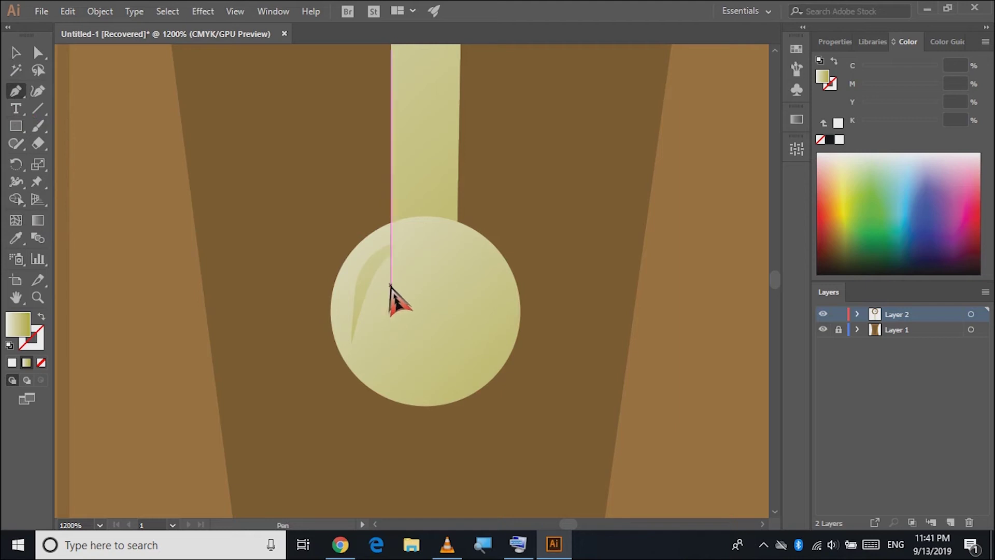
left_click(375, 300)
left_click_drag(361, 357, 374, 383)
key("ctrl+z")
left_click(375, 381)
left_click_drag(373, 332, 382, 319)
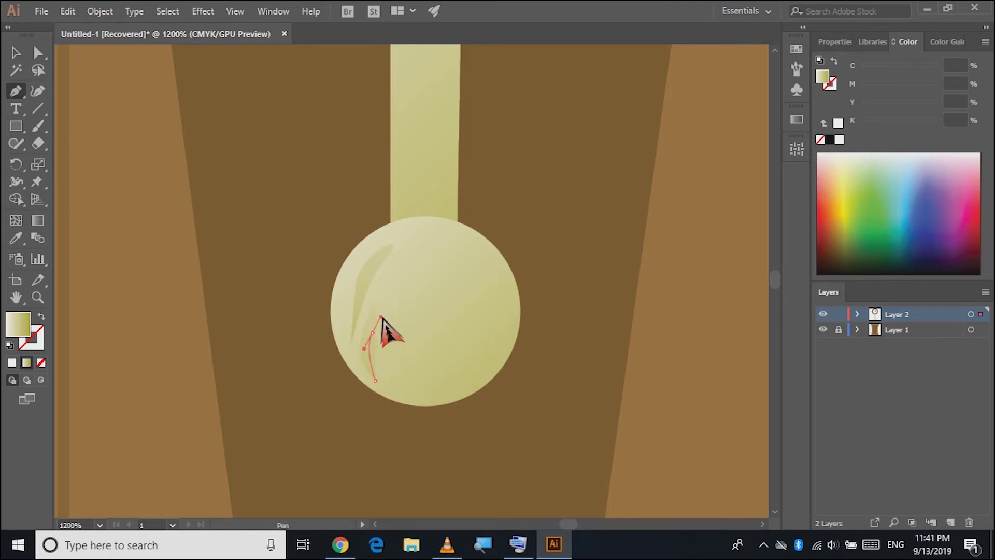
left_click_drag(390, 276, 375, 301)
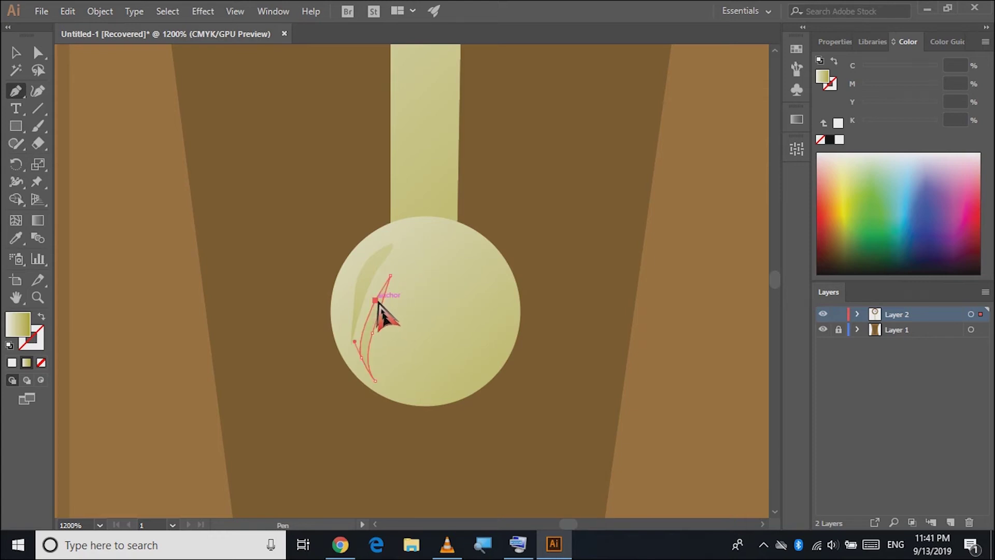
left_click(16, 53)
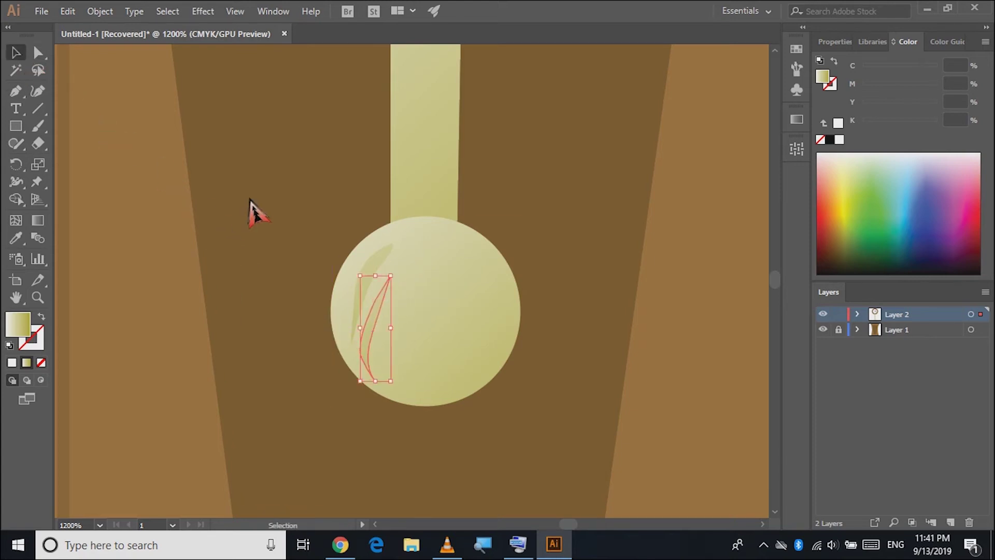
left_click(258, 212)
scroll(256, 220, "down", 1, "alt")
scroll(256, 223, "up", 2)
scroll(255, 222, "up", 2)
scroll(260, 226, "up", 1)
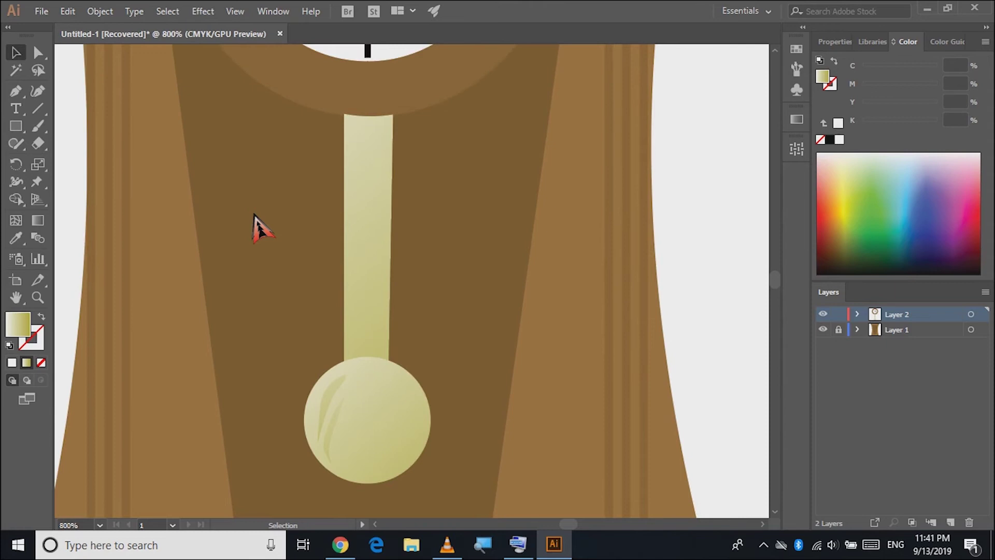
Step: Draw a thin closed strip up the pendulum rod's left edge with the Pen tool
left_click(16, 92)
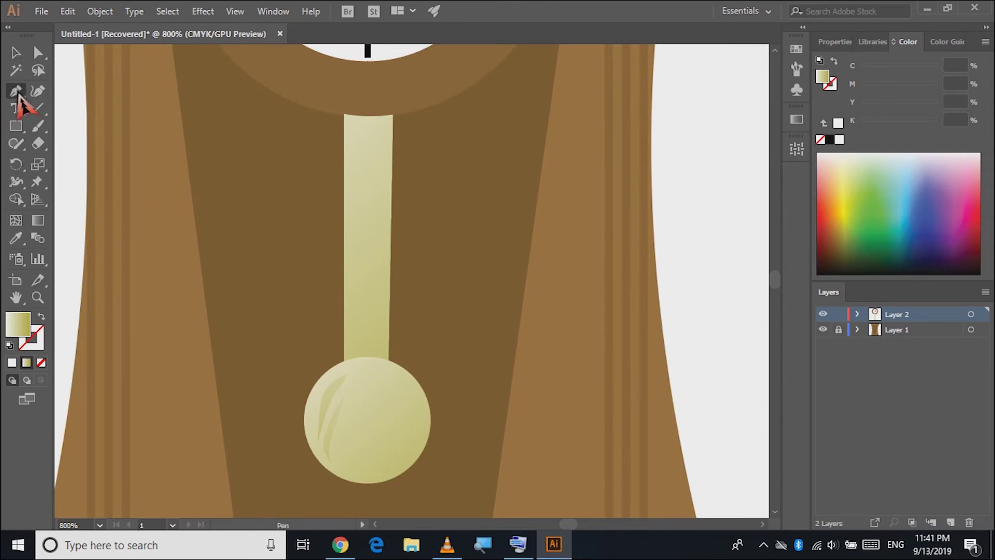
left_click_drag(350, 352, 354, 128)
left_click(349, 122)
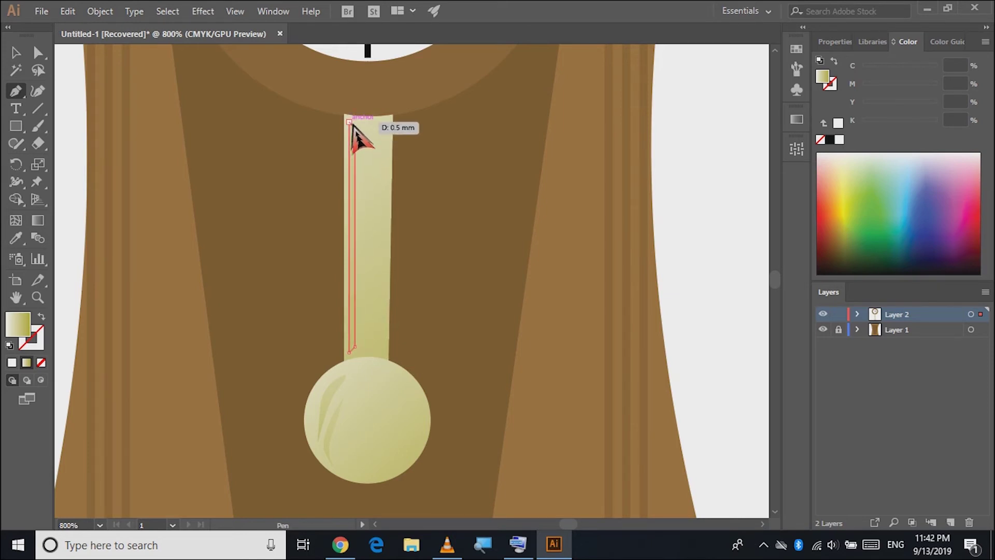
left_click(16, 53)
left_click(240, 211)
left_click(354, 216)
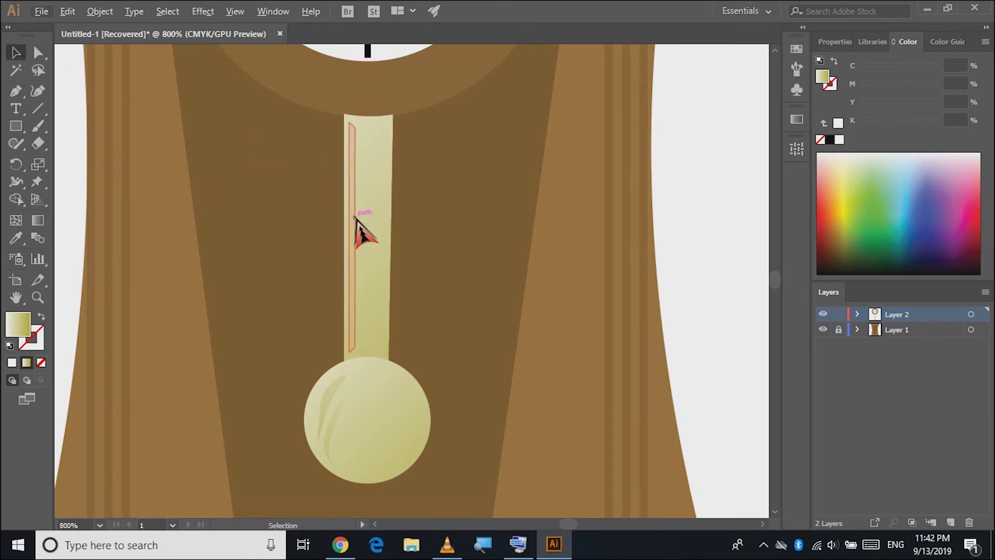
Step: Lay a gradient along the thin strip, adjusting its length and direction
left_click(37, 221)
left_click_drag(255, 58, 392, 315)
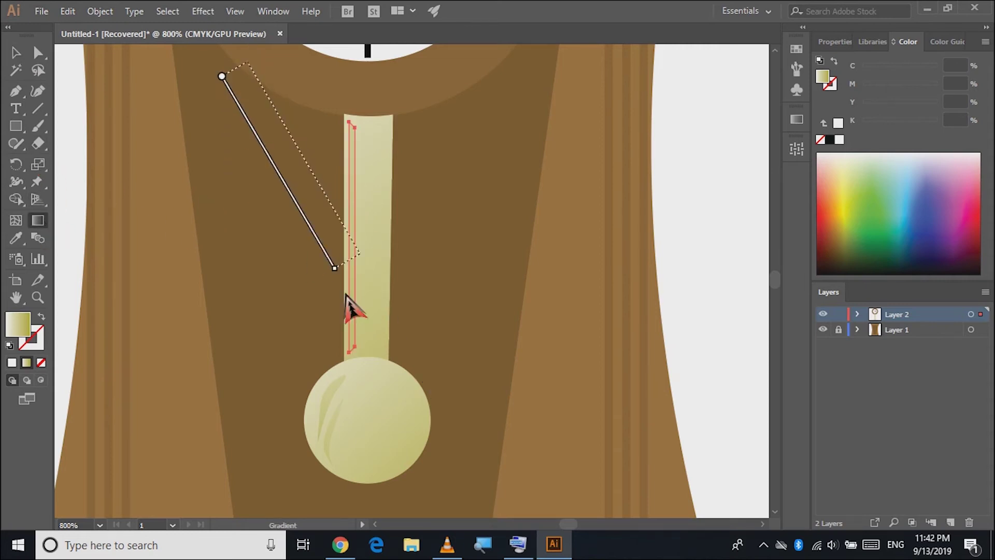
left_click_drag(301, 90, 421, 442)
left_click_drag(297, 85, 397, 382)
left_click(15, 52)
left_click(358, 275)
Step: Set the strip's right gradient stop to a bright greenish yellow, then zoom out
left_click(797, 119)
left_click(753, 228)
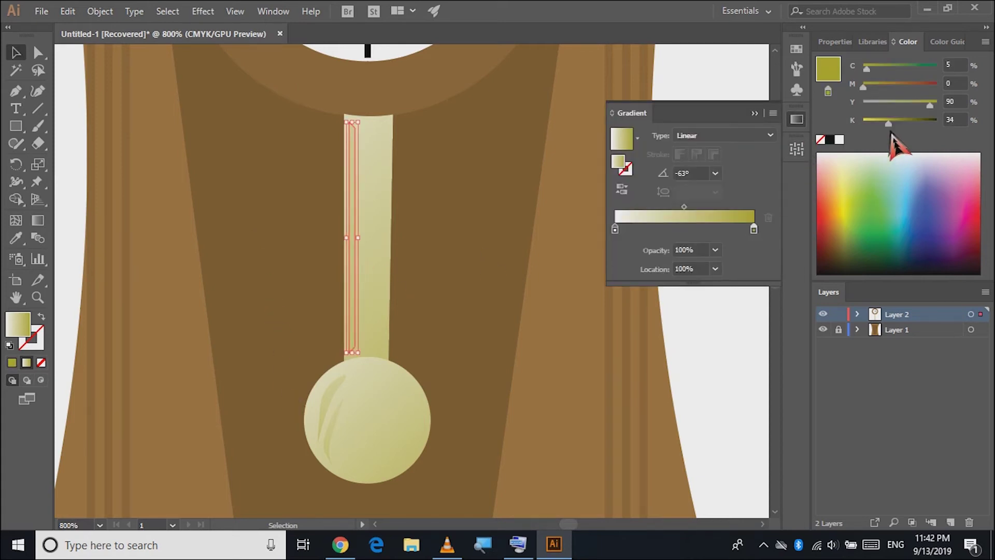
left_click_drag(889, 125, 870, 121)
left_click_drag(844, 222, 844, 216)
left_click(876, 122)
mouse_move(855, 212)
left_mouse_down()
mouse_move(845, 194)
mouse_move(846, 213)
mouse_move(839, 203)
left_mouse_up()
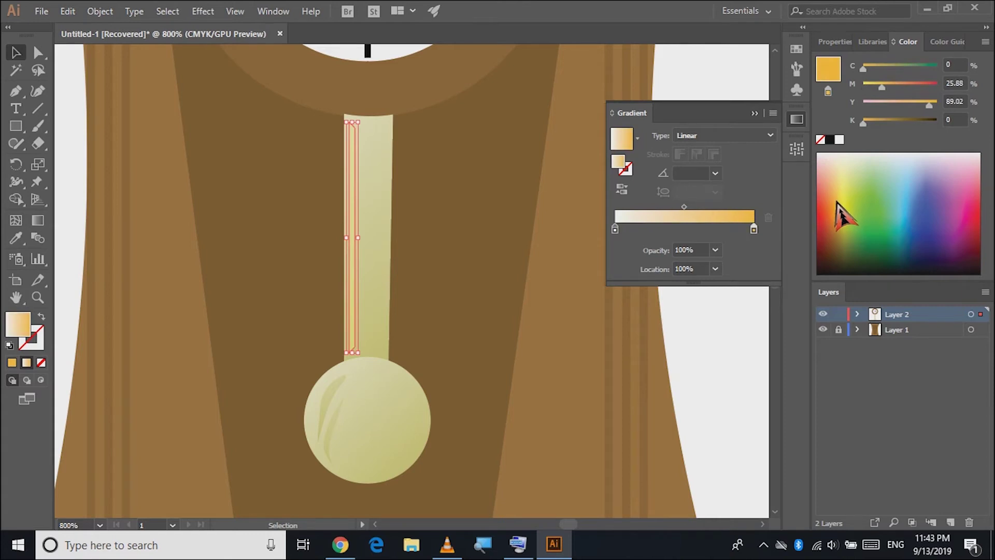
left_click(869, 123)
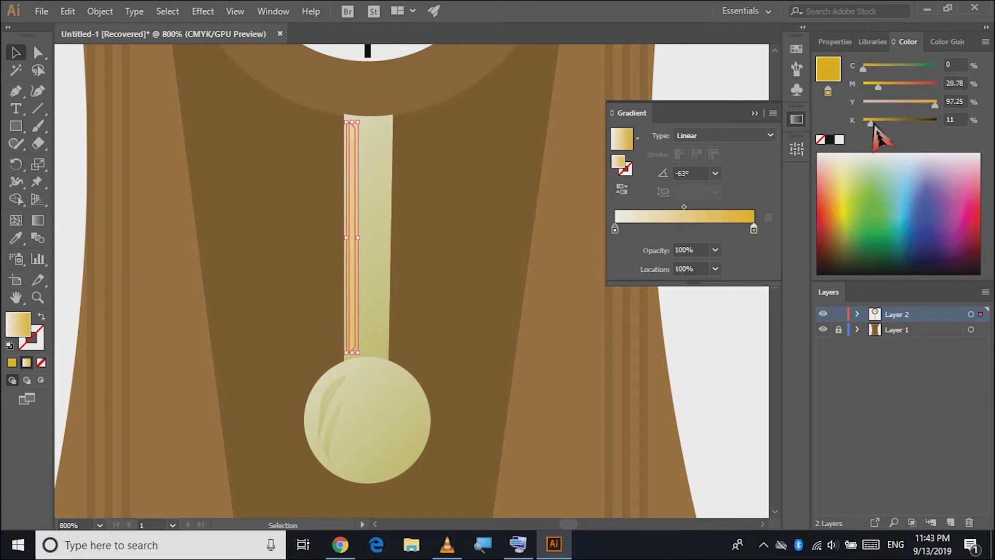
left_click(228, 197)
left_click(352, 319)
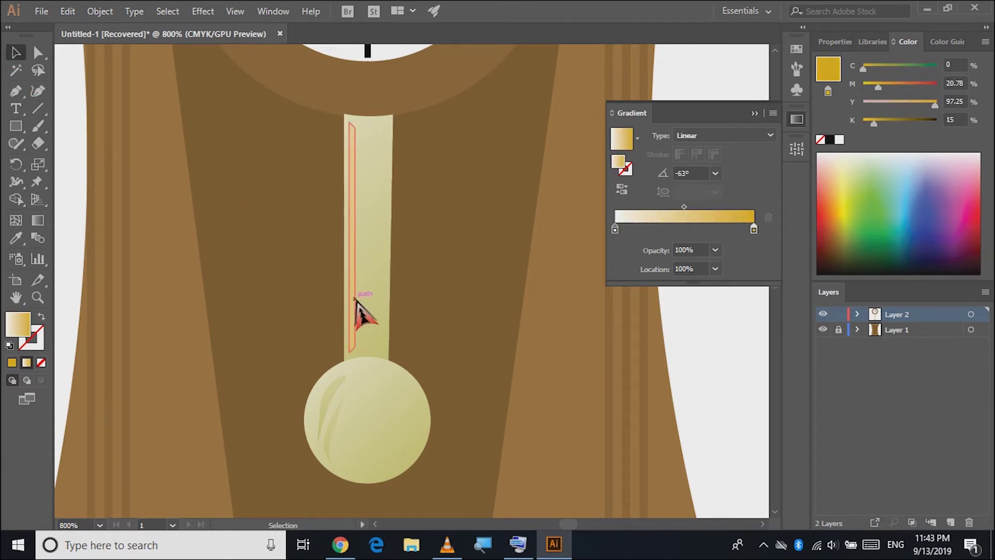
left_click(845, 222)
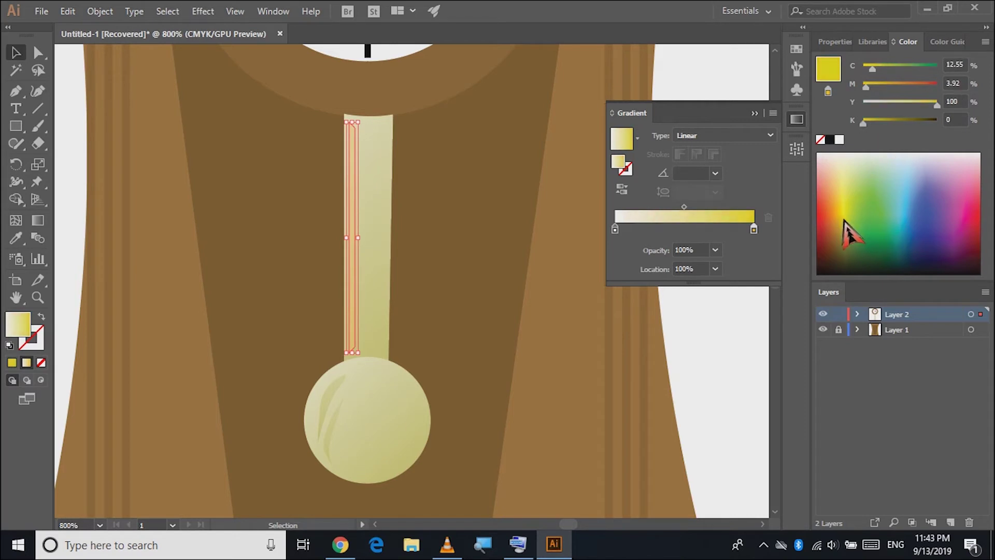
left_click(218, 253)
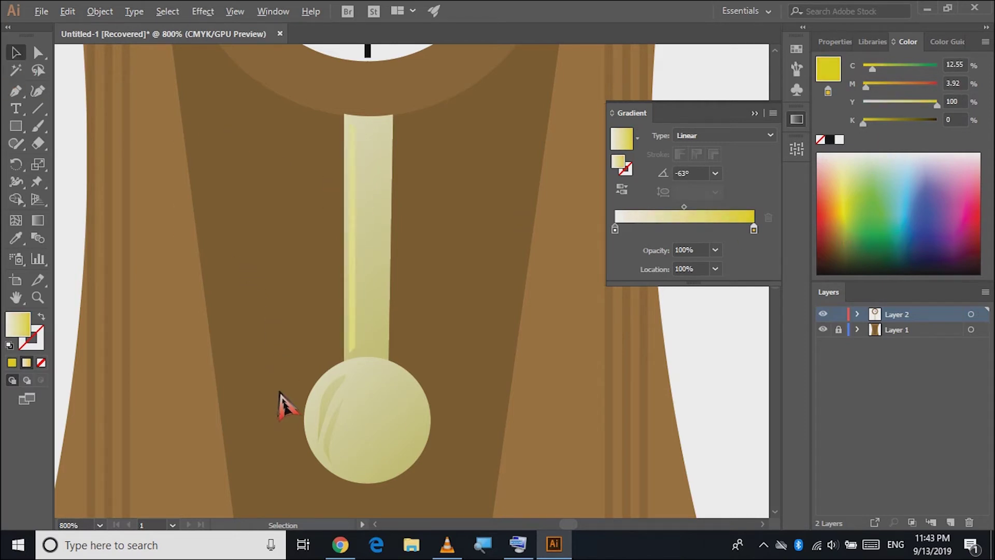
key("ctrl+minus")
key("ctrl+minus")
key("ctrl+minus")
key("ctrl+minus")
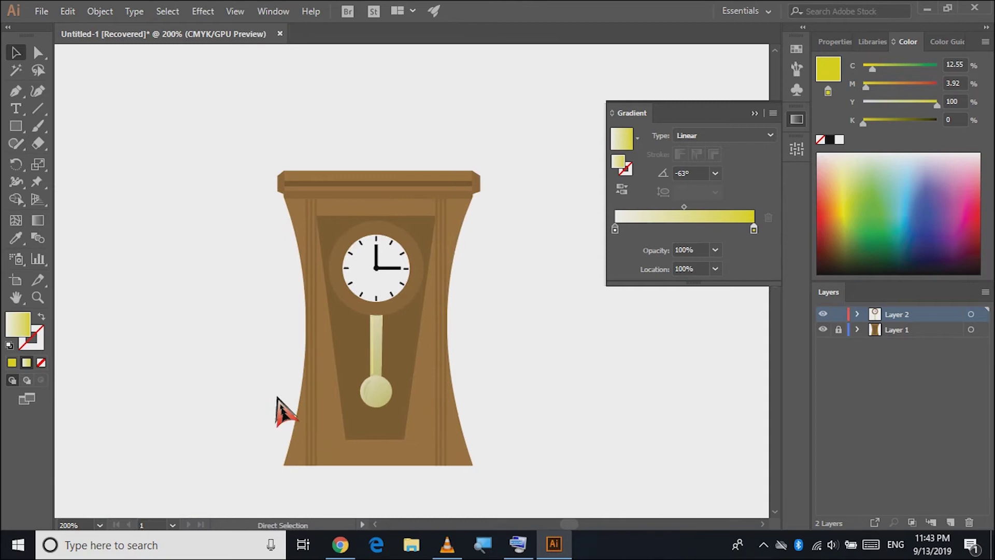
Step: Shift the pendulum rod's gradient midpoint to about 34.62%
scroll(290, 417, "up", 1)
scroll(368, 430, "right", 2)
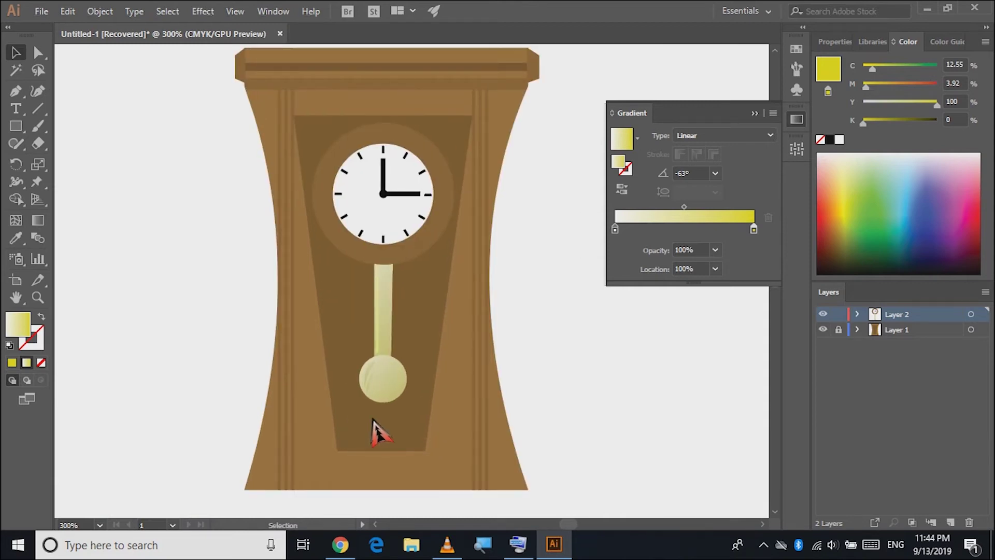
left_click(391, 327)
left_click_drag(685, 207, 659, 208)
left_click(604, 414)
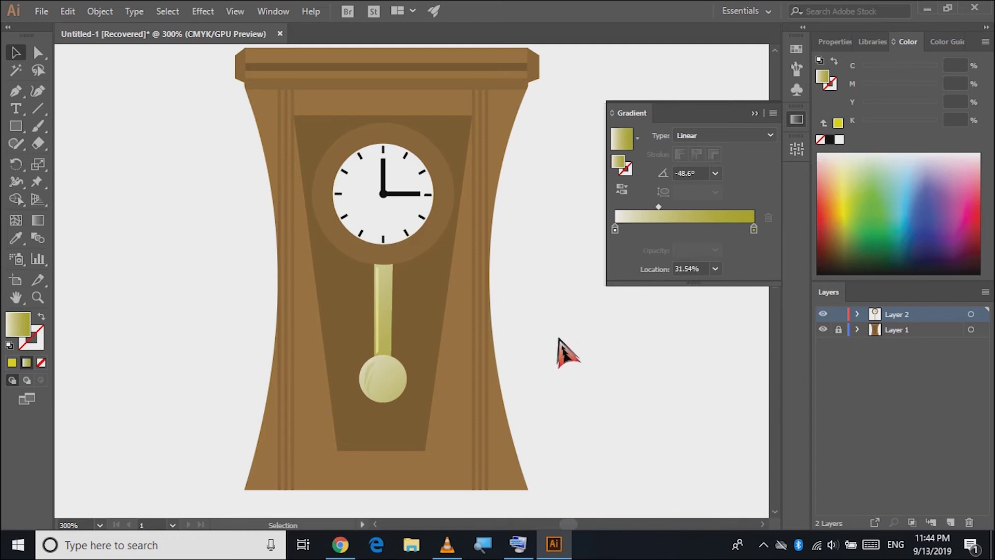
left_click(386, 332)
left_click_drag(660, 208, 664, 208)
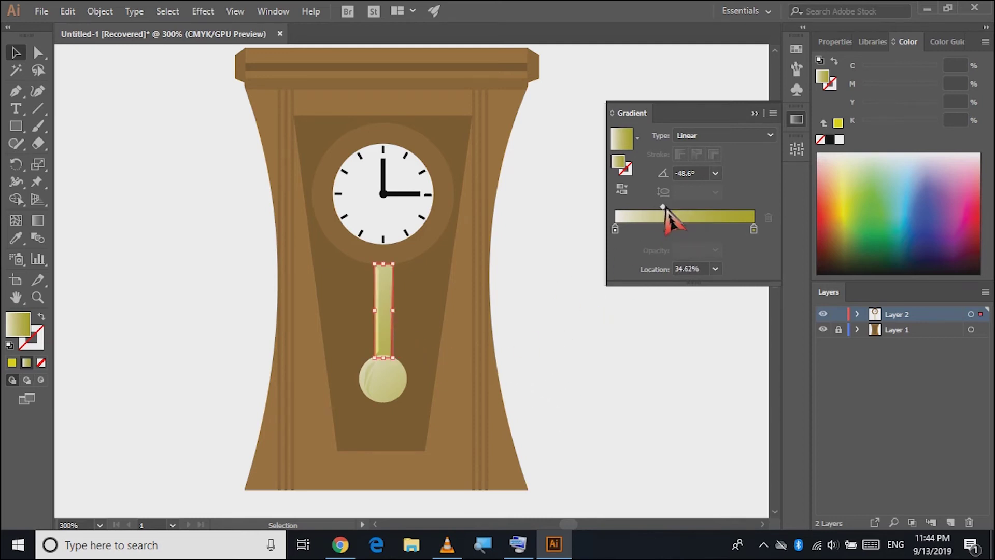
left_click(551, 369)
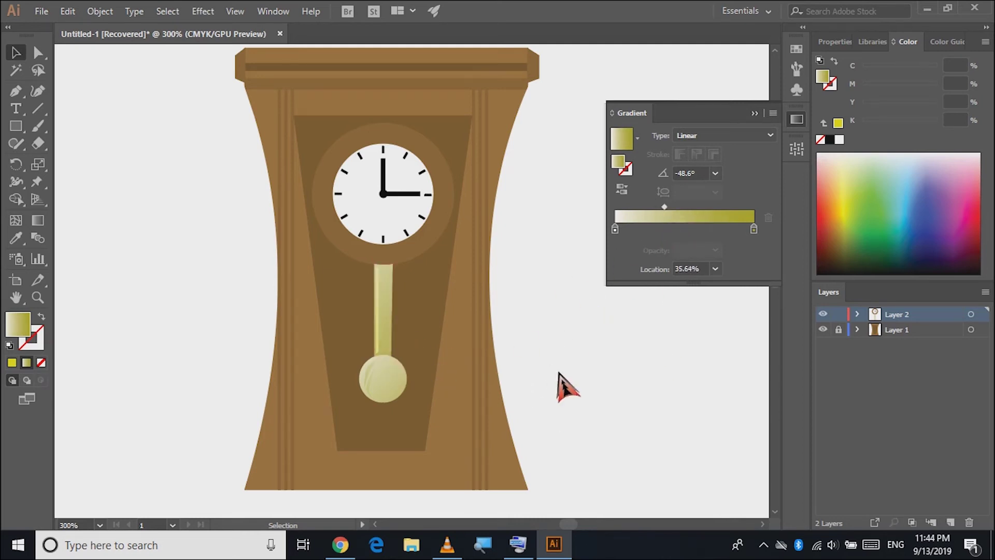
left_click(387, 331)
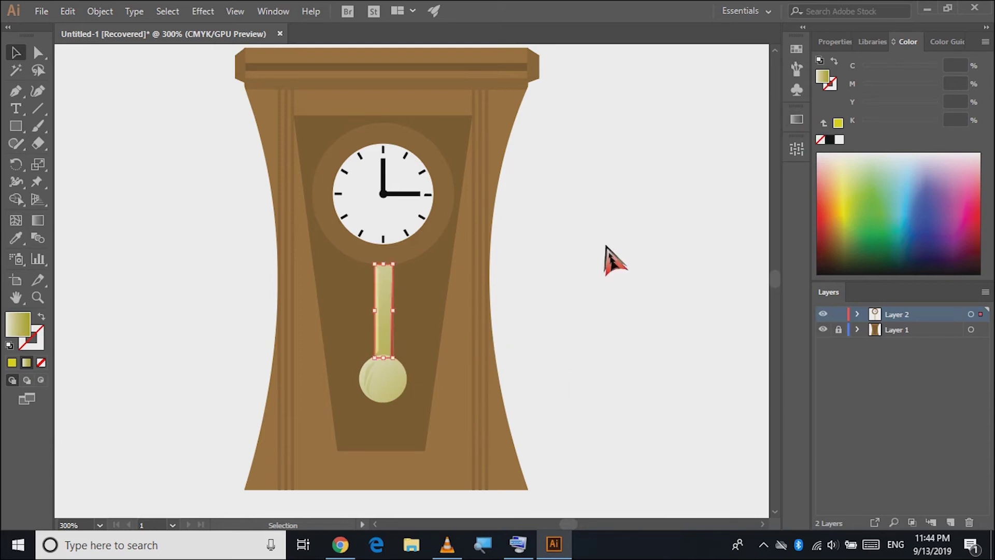
Step: Give the rod's right gradient stop a brighter yellow from the Color Picker
left_click(796, 120)
double_click(755, 229)
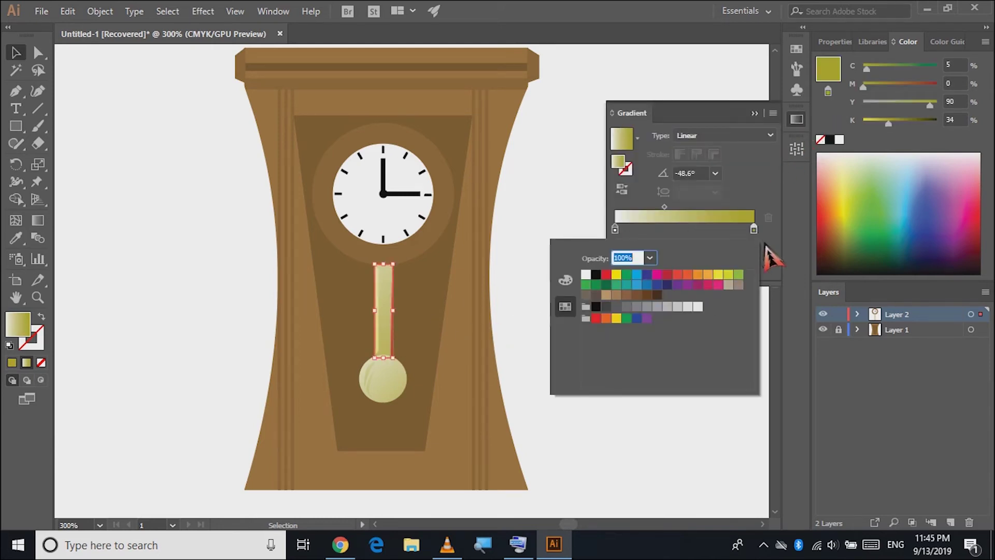
double_click(21, 328)
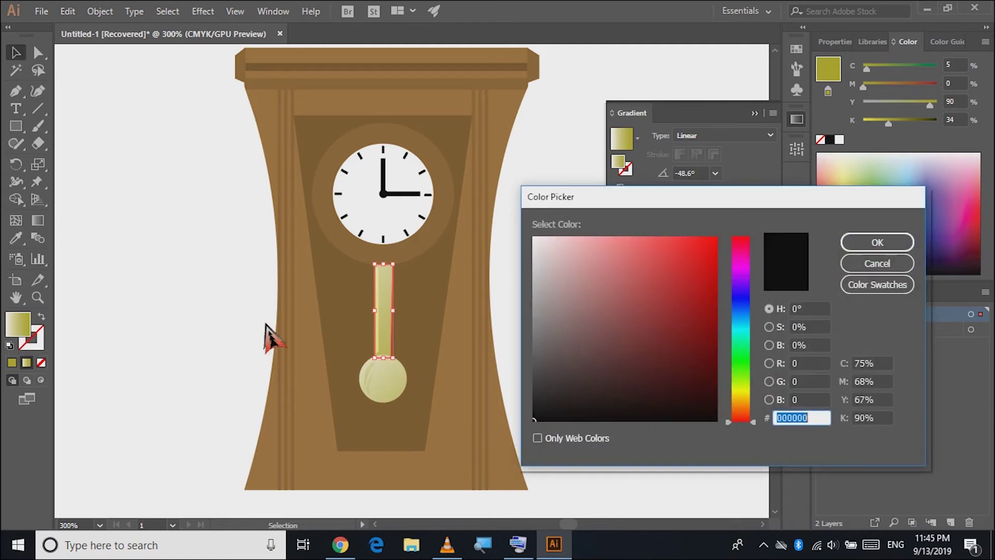
left_click(740, 392)
mouse_move(633, 285)
left_mouse_down()
mouse_move(662, 275)
mouse_move(667, 259)
left_mouse_up()
left_click(877, 242)
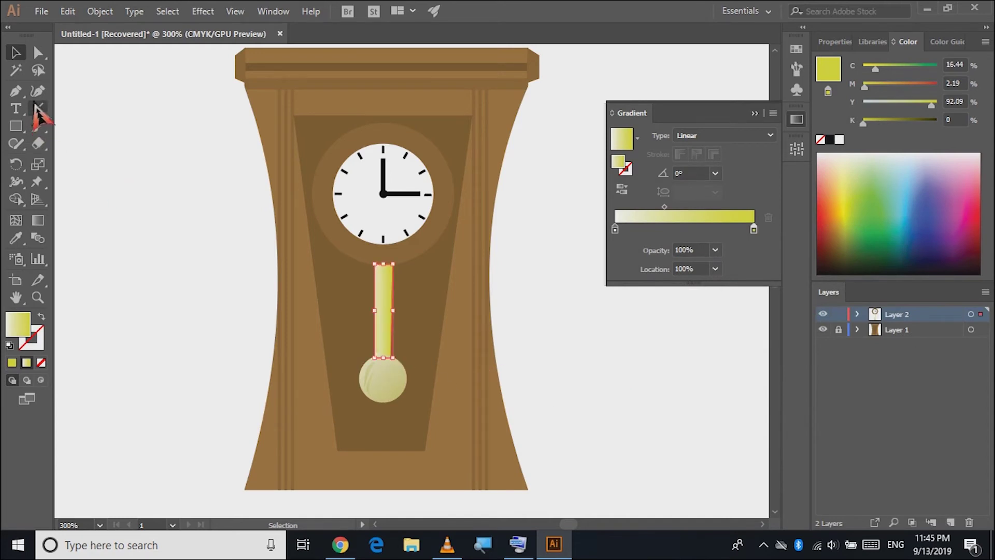
Step: Redraw the rod's gradient diagonally across the clock with the Gradient tool
left_click(37, 221)
mouse_move(155, 146)
left_mouse_down()
mouse_move(242, 303)
mouse_move(377, 466)
left_mouse_up()
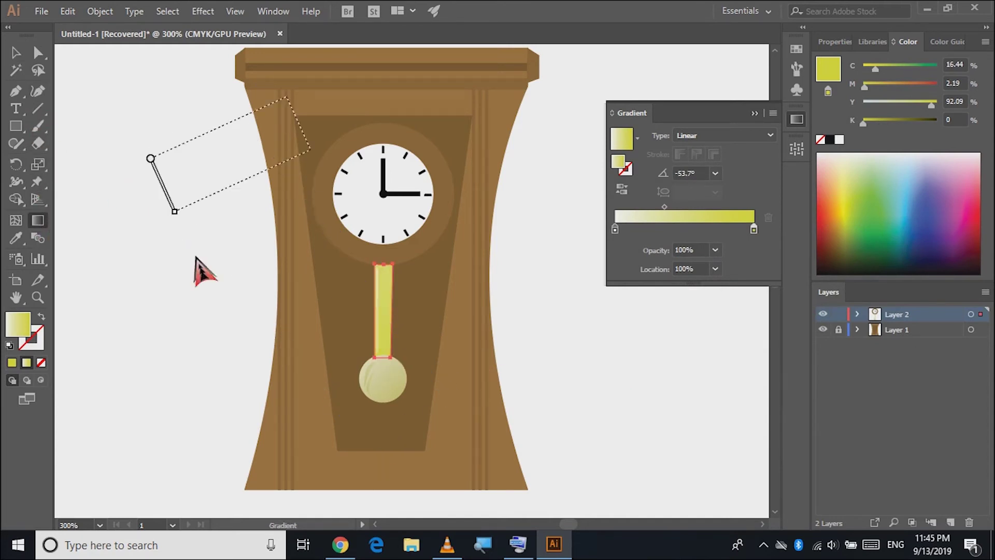
left_click_drag(229, 60, 471, 451)
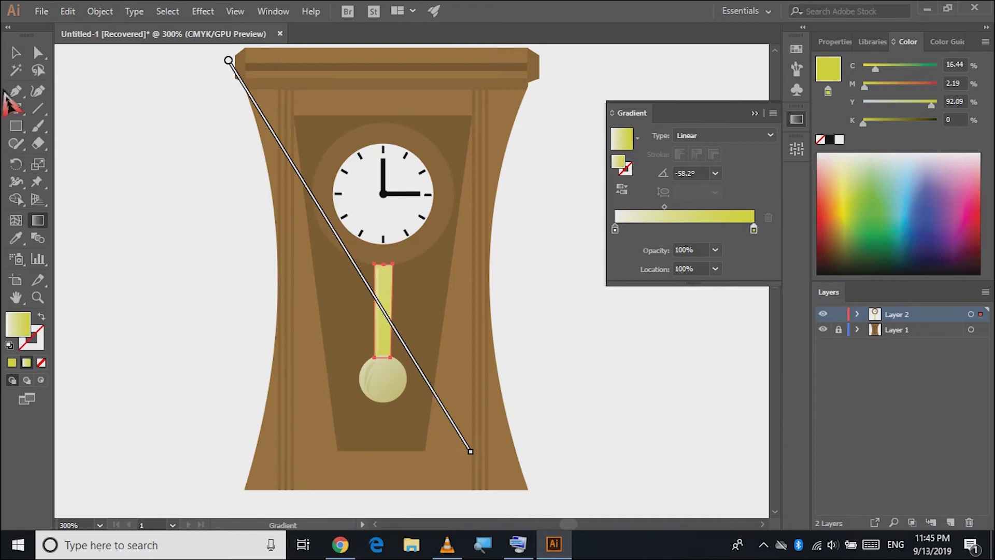
left_click(16, 53)
left_click(383, 394)
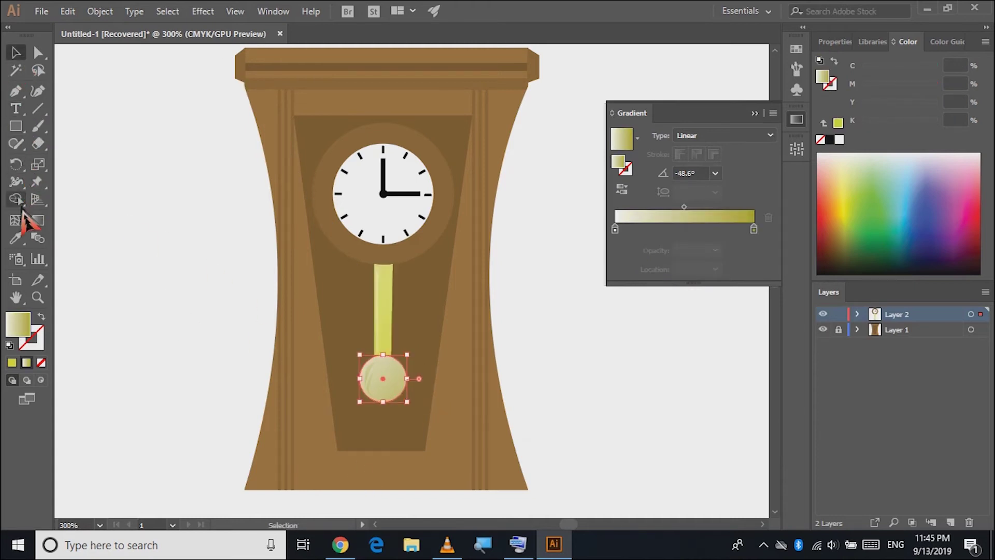
left_click(418, 372)
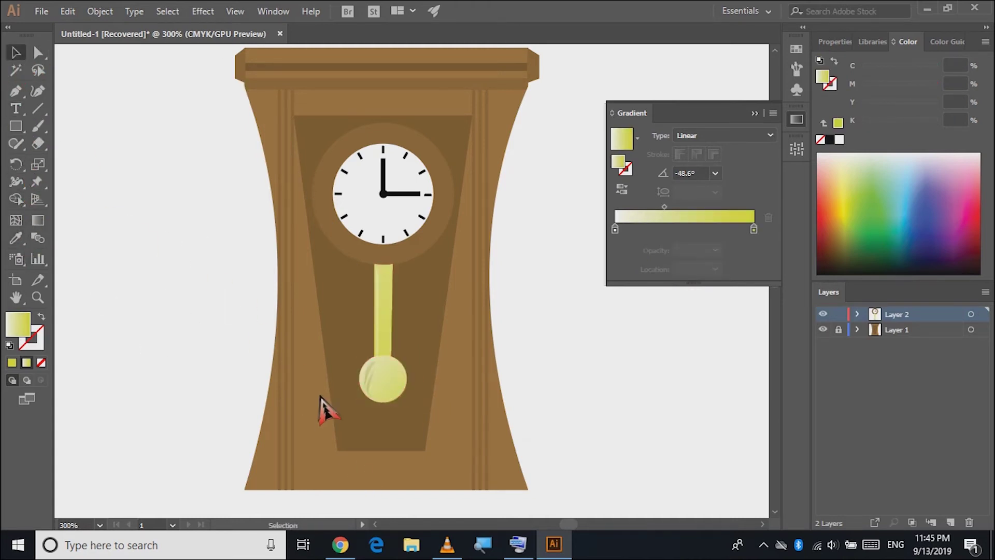
Step: Set the rod's right stop to yellow C=5 M=0 Y=90 K=0, slightly toned down, and zoom out
scroll(322, 410, "up", 2)
left_click(439, 278)
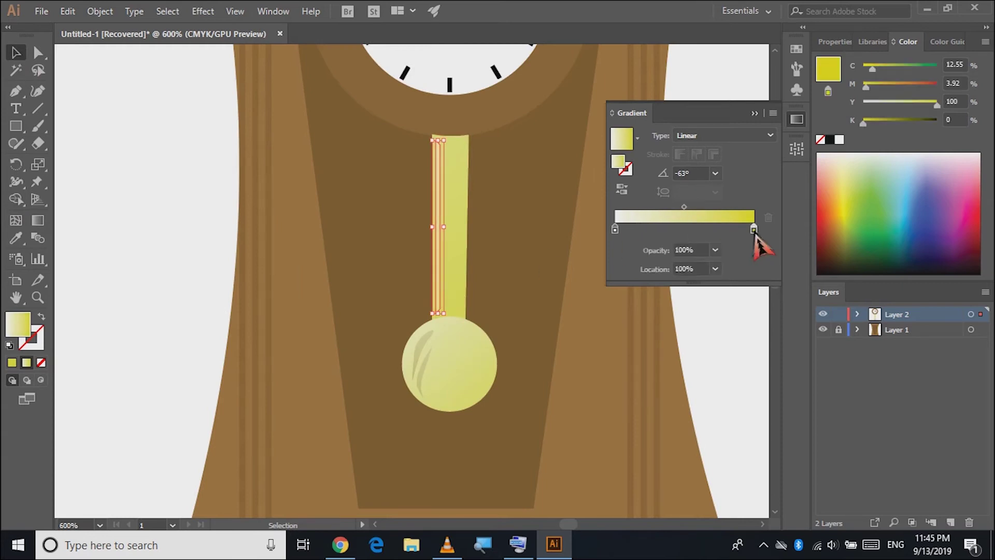
double_click(754, 229)
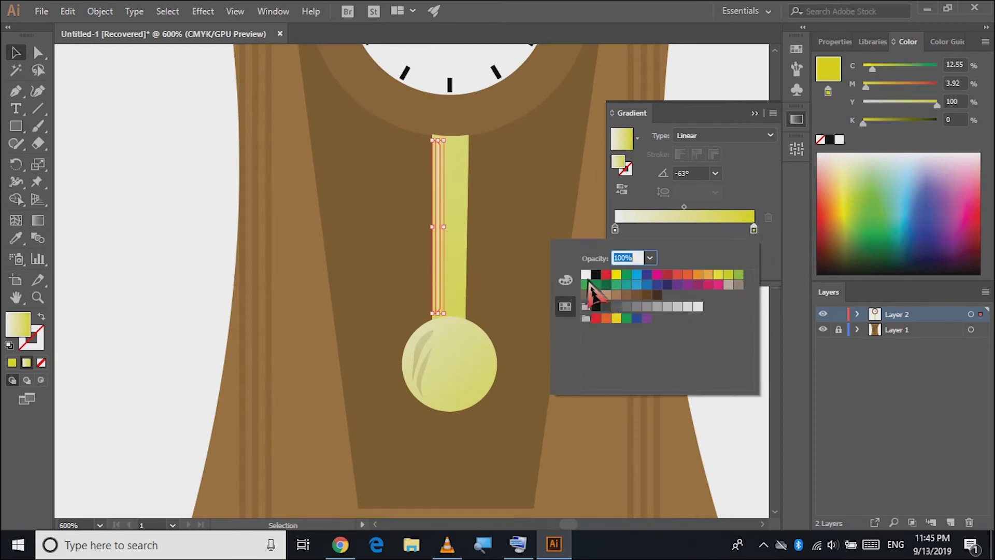
left_click(724, 276)
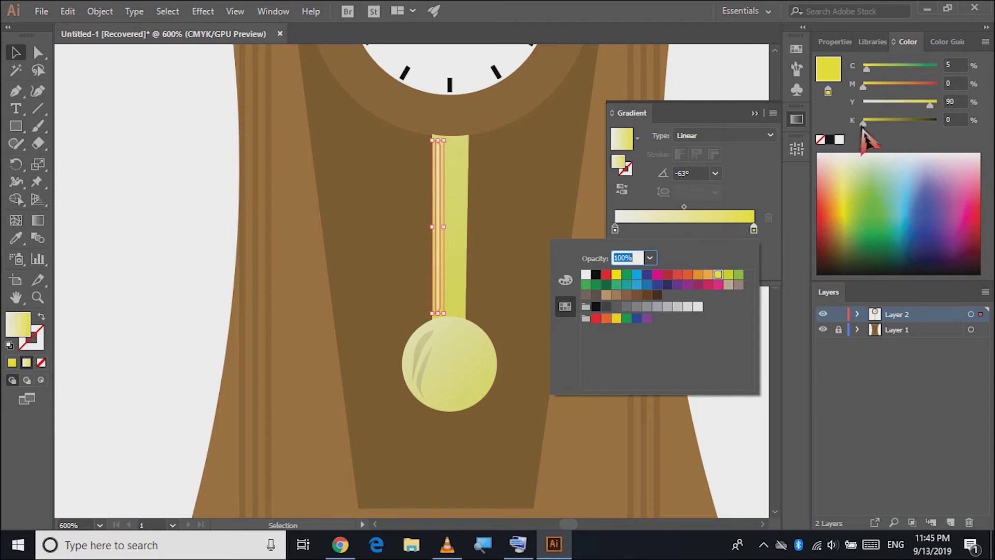
left_click_drag(928, 104, 922, 104)
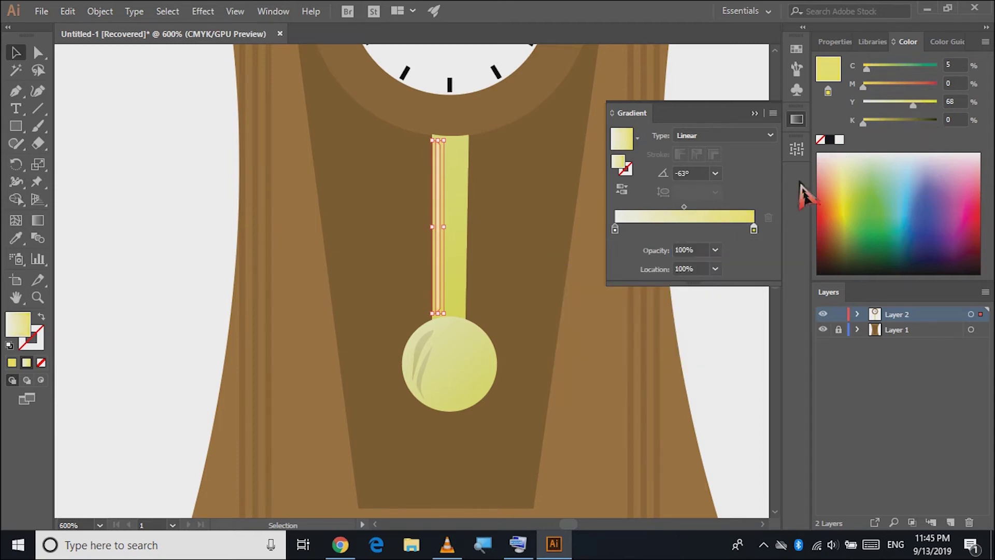
left_click(797, 119)
left_click(651, 304)
scroll(628, 329, "down", 1)
scroll(625, 334, "right", 2)
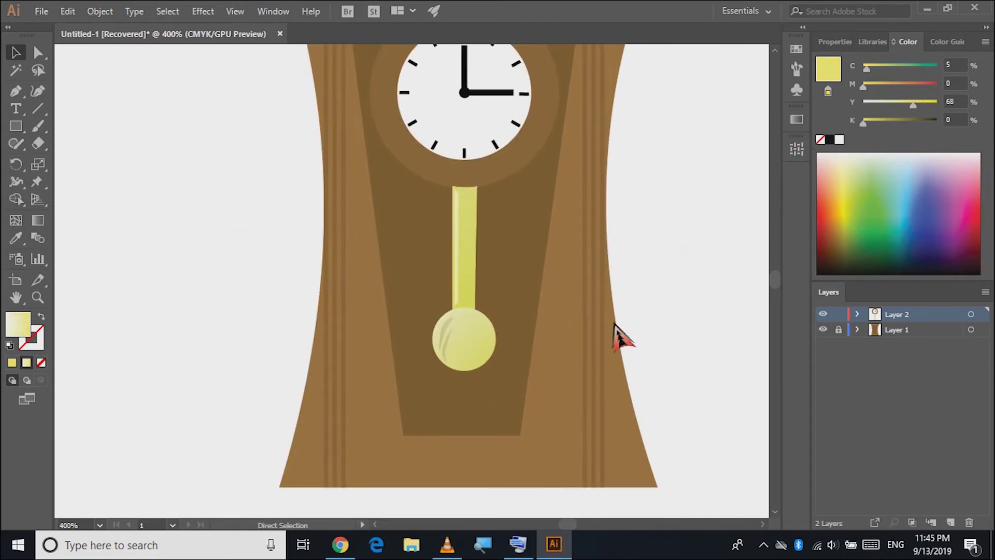
scroll(506, 339, "down", 1)
scroll(508, 340, "down", 1)
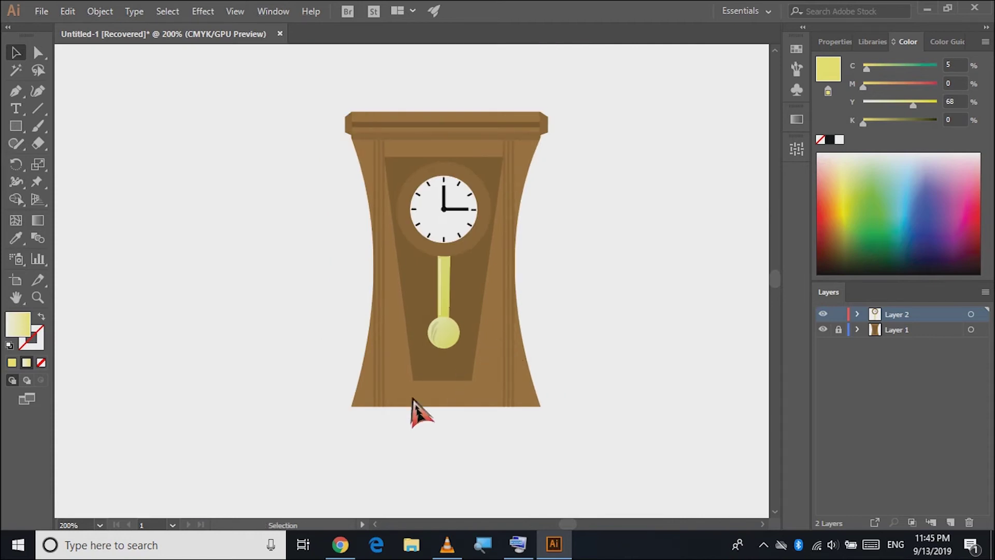
scroll(394, 331, "up", 1)
Step: Draw a small circle with the Ellipse tool and centre it on top of the clock's crown
left_click(22, 134)
left_click(81, 161)
left_click_drag(446, 126, 458, 138)
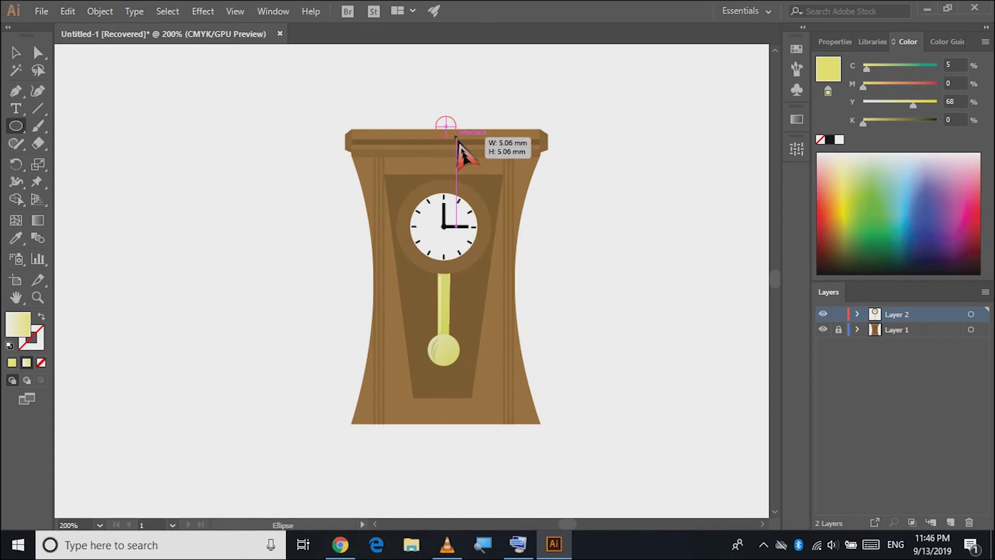
key("v")
scroll(493, 151, "up", 3)
left_click_drag(382, 111, 382, 108)
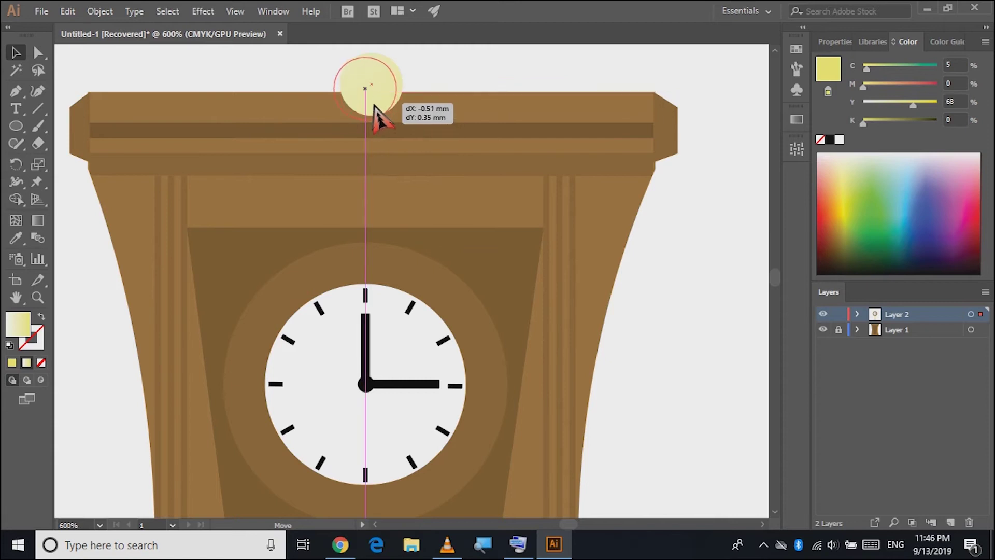
left_click_drag(382, 108, 376, 109)
scroll(318, 193, "up", 2)
left_click_drag(367, 145, 372, 138)
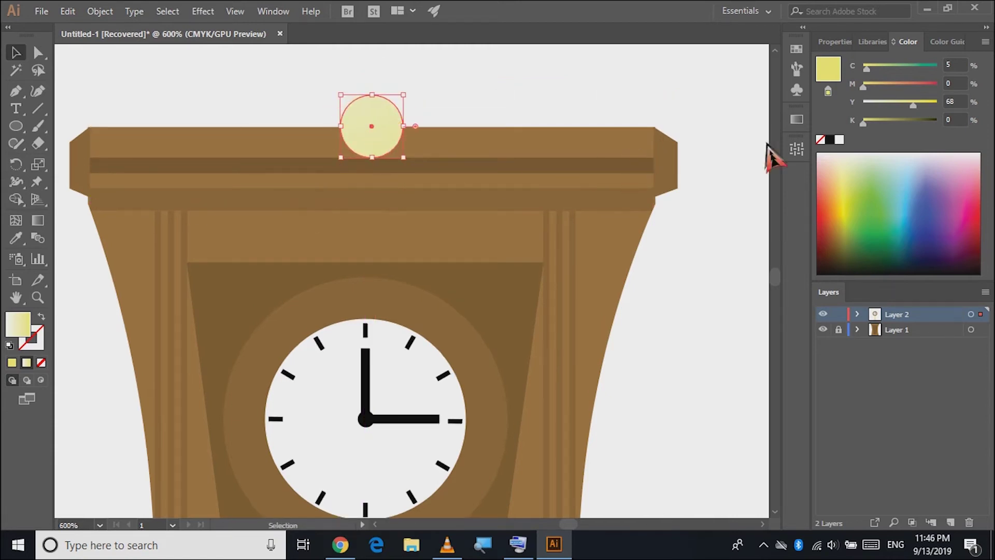
left_click(797, 119)
Step: Apply a grey linear gradient at 0° to the knob circle
left_click(624, 140)
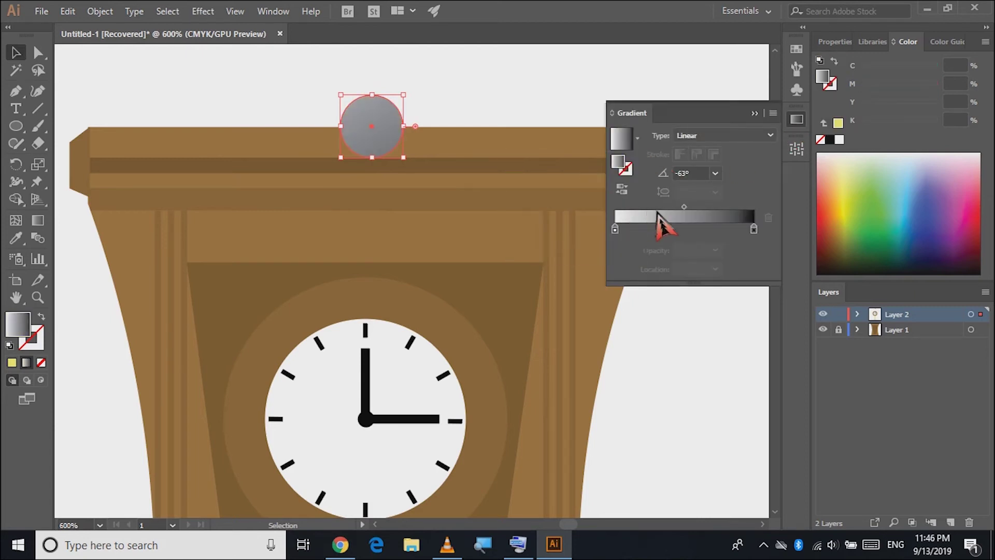
left_click(715, 173)
left_click(731, 320)
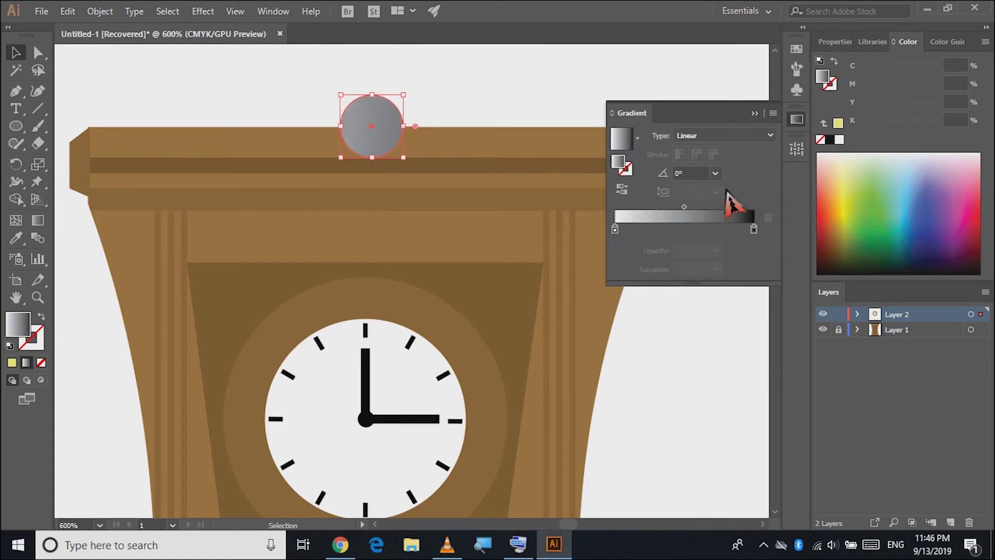
left_click(770, 136)
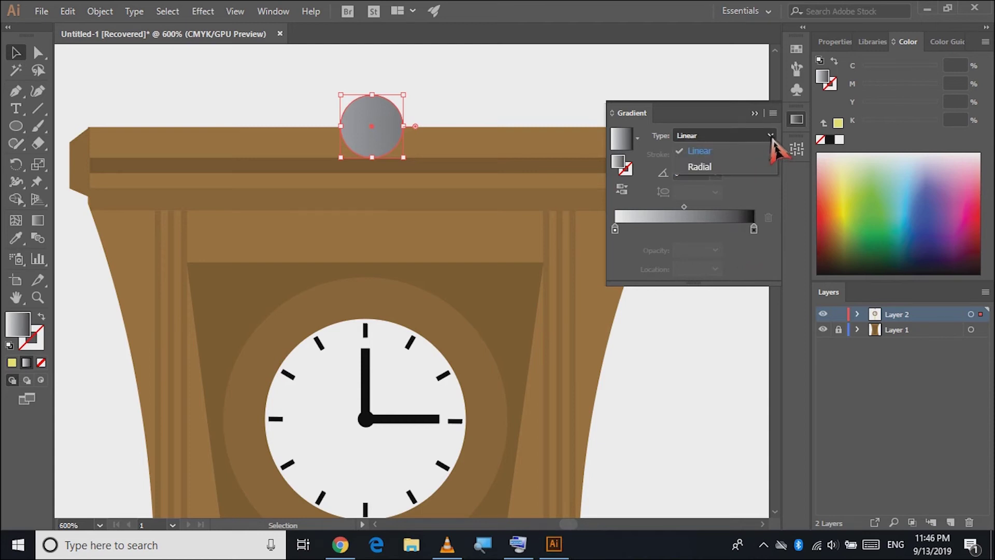
left_click(755, 166)
left_click(771, 136)
left_click(747, 151)
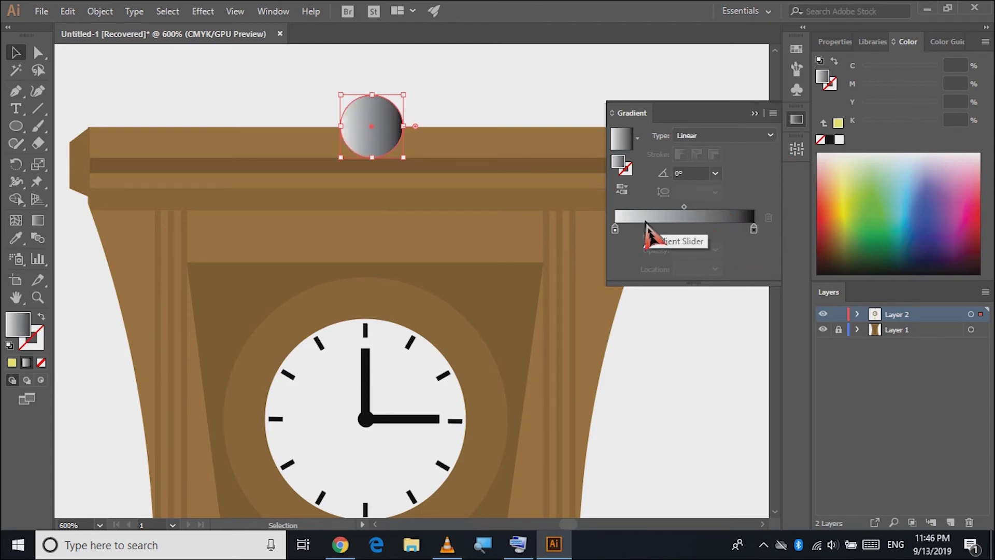
Step: Add two gradient stops, making the second black and the third near white at 70%
left_click_drag(646, 229, 651, 228)
left_click(717, 228)
left_click_drag(719, 231, 713, 230)
double_click(651, 228)
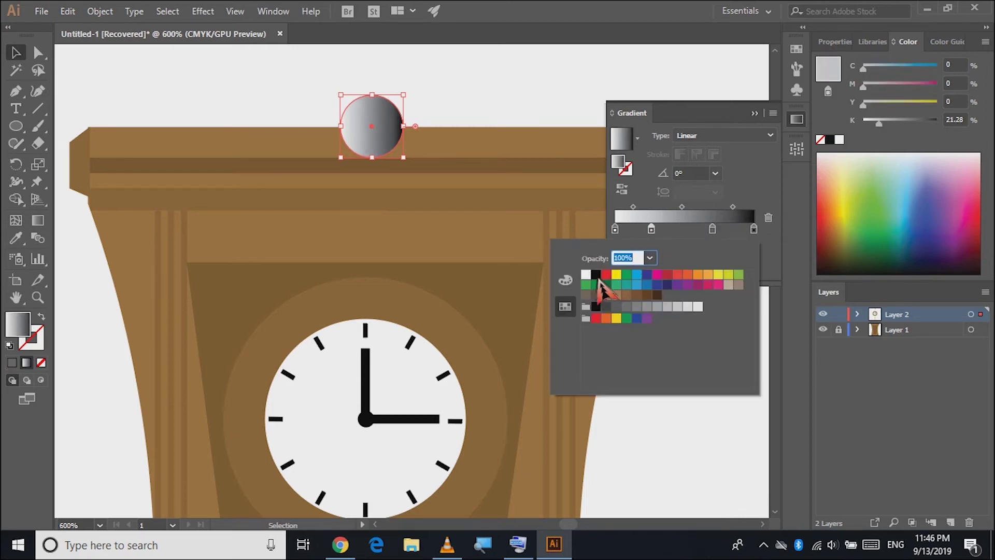
left_click(596, 275)
double_click(712, 228)
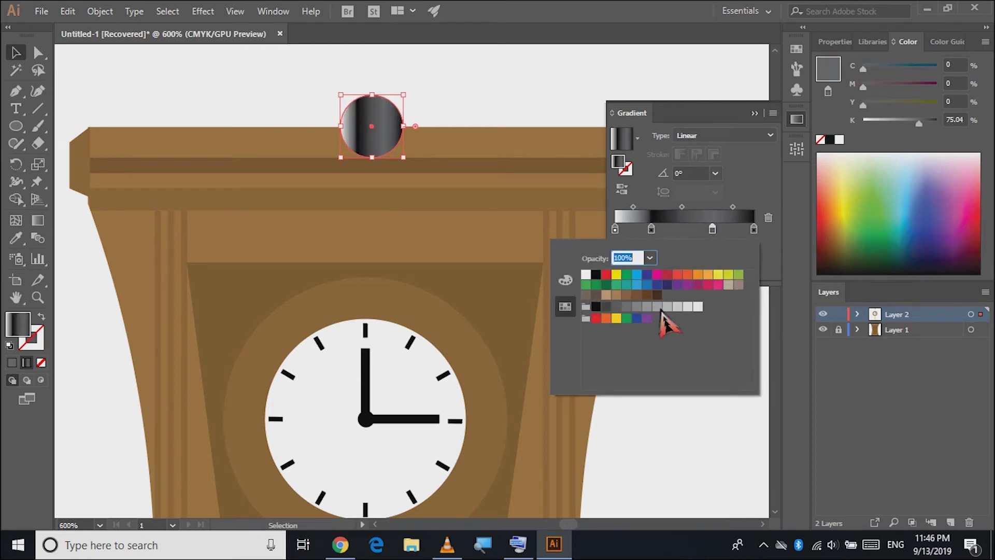
left_click(657, 306)
left_click(699, 307)
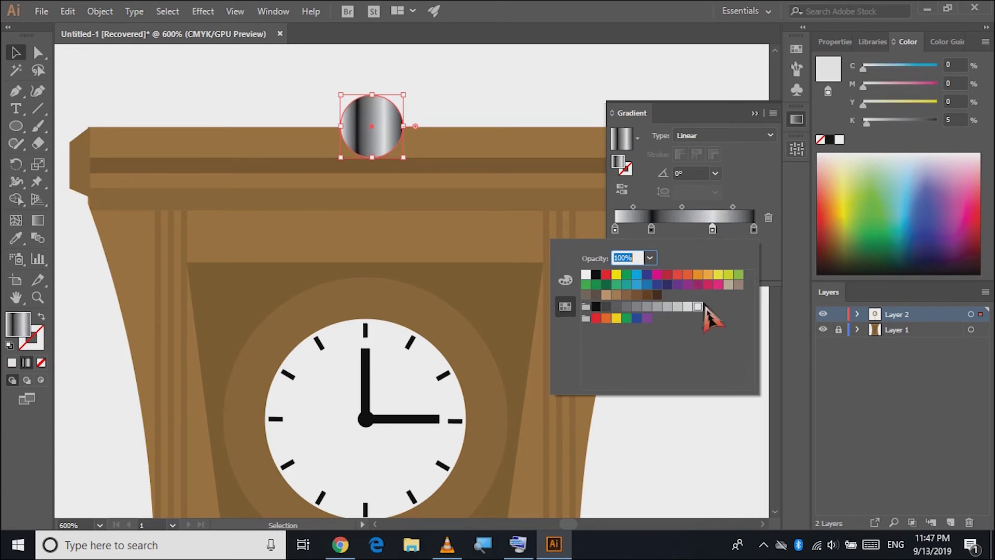
Step: Reposition the third stop leftward and nudge the midpoint and second stop
left_click(758, 230)
left_click_drag(712, 229, 661, 228)
left_click(683, 207)
left_click(686, 207)
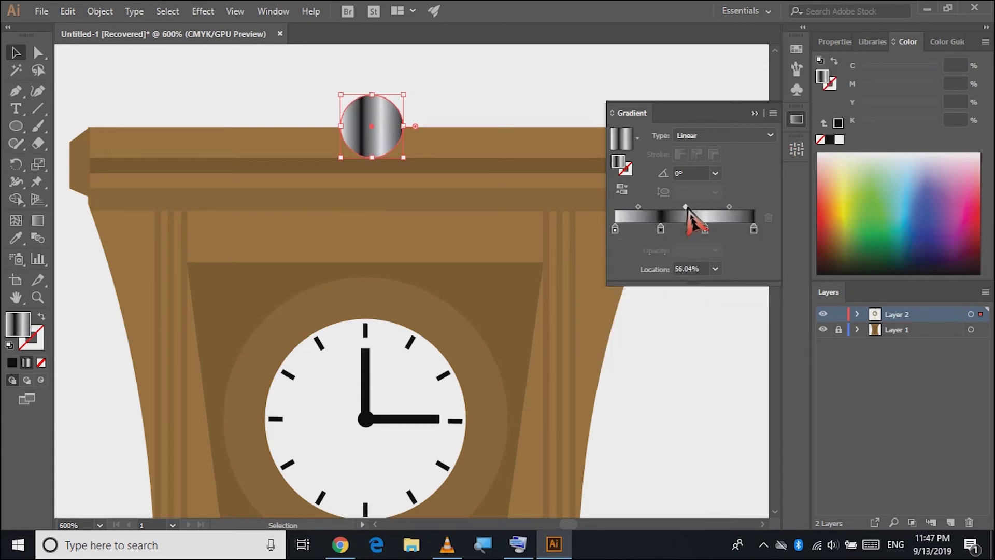
left_click(797, 150)
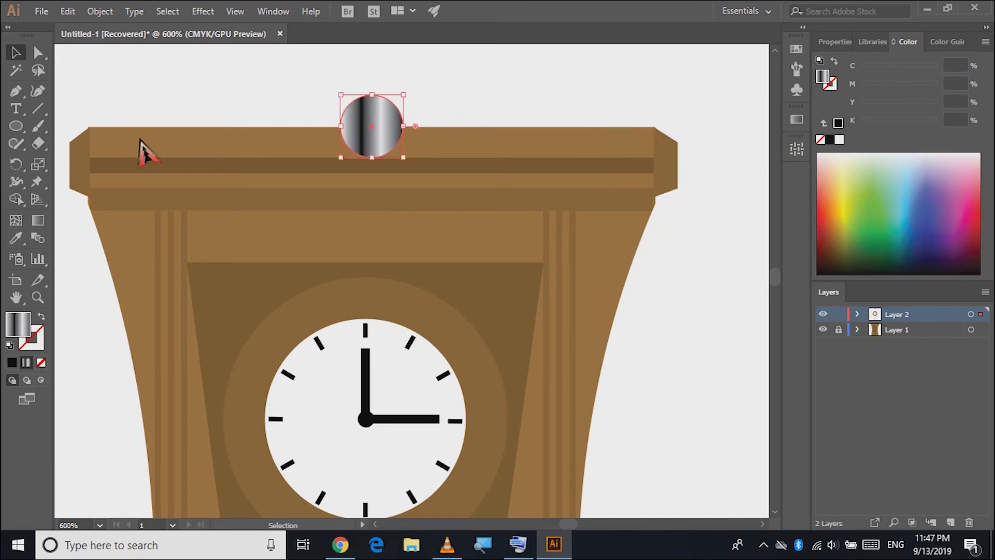
Step: Redraw the knob's metallic gradient to run nearly top to bottom
left_click(37, 220)
left_click_drag(294, 78, 457, 182)
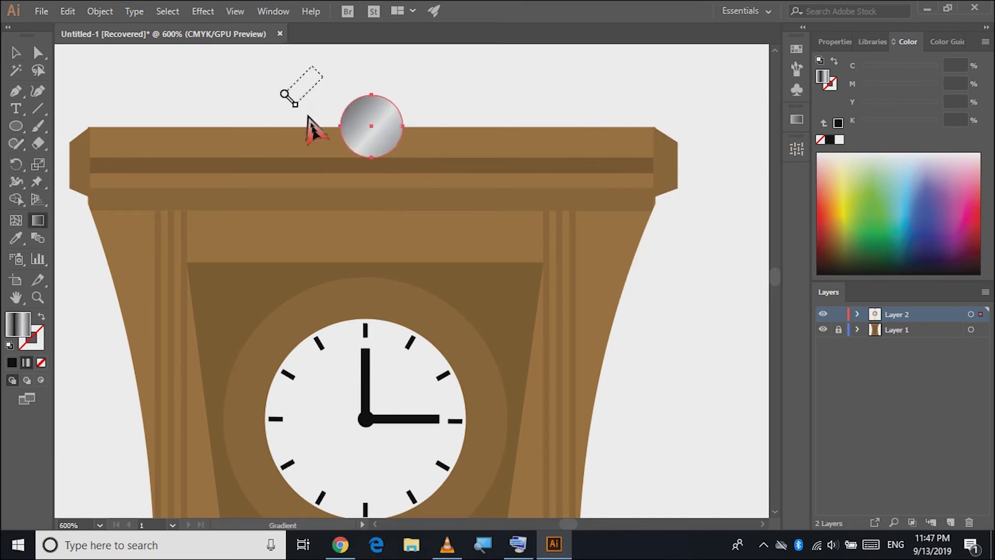
left_click_drag(302, 129, 369, 160)
mouse_move(282, 49)
left_mouse_down()
mouse_move(539, 273)
mouse_move(382, 135)
left_mouse_up()
left_click_drag(373, 173, 373, 64)
left_click_drag(318, 91, 387, 136)
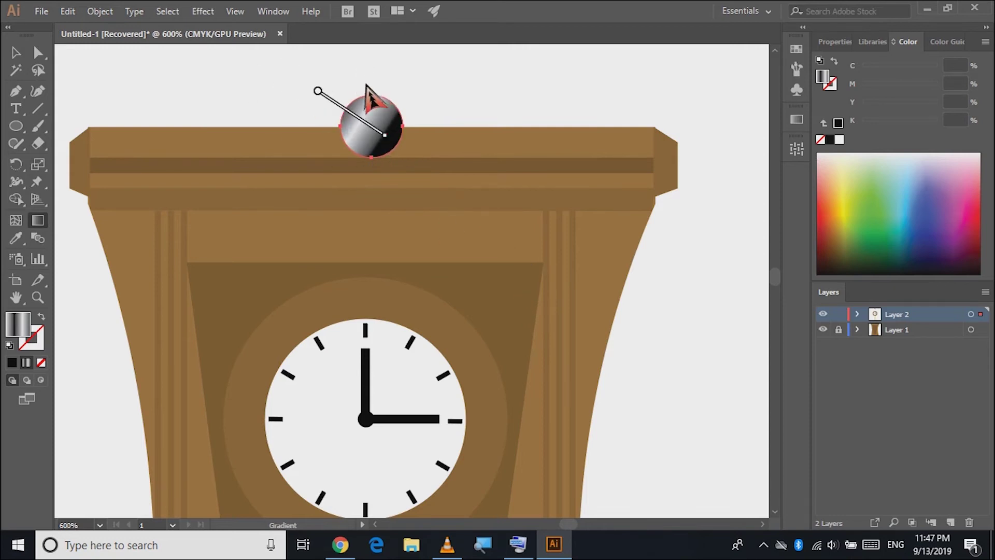
left_click_drag(364, 92, 377, 147)
key("v")
scroll(402, 215, "down", 1)
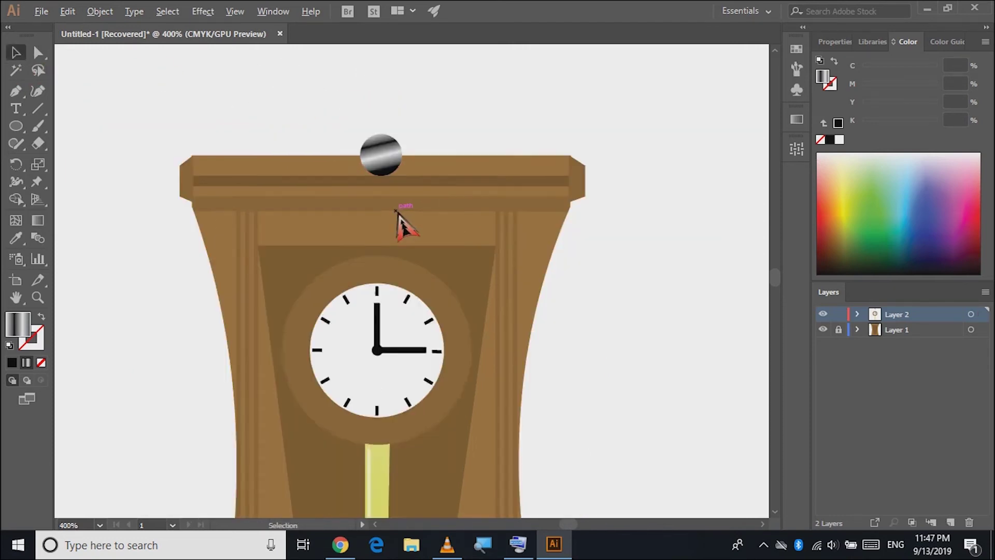
scroll(397, 211, "down", 1)
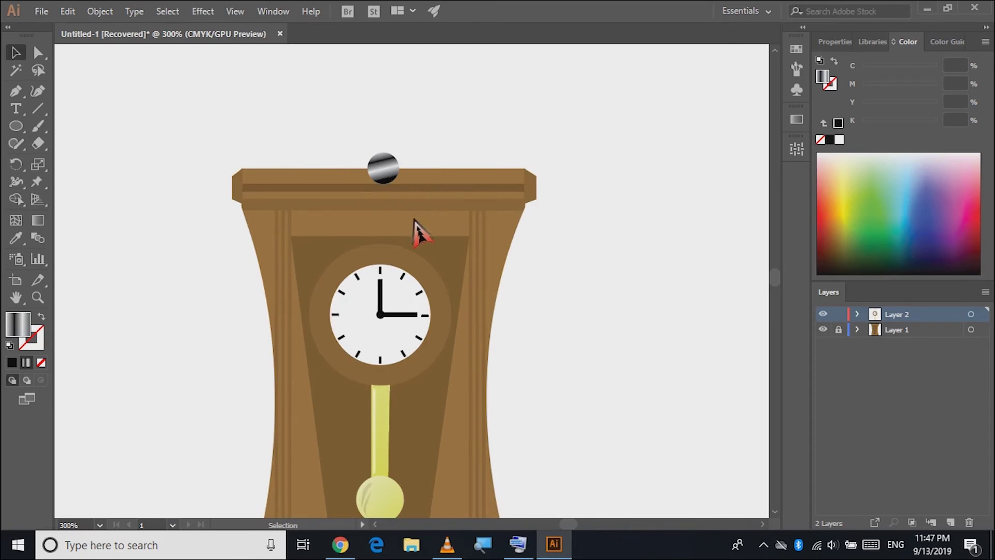
scroll(412, 402, "down", 1)
scroll(418, 404, "down", 2)
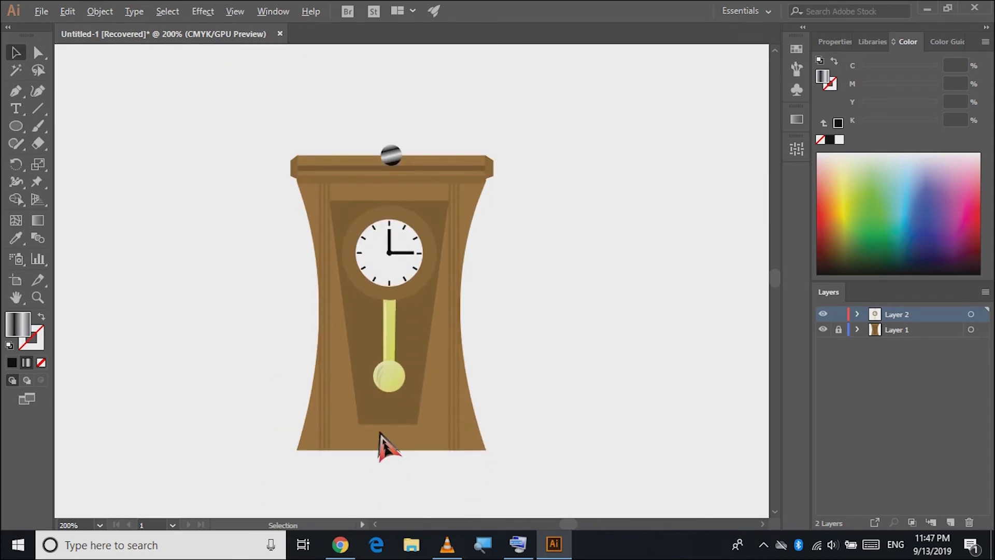
scroll(384, 439, "up", 1)
scroll(382, 443, "up", 1)
scroll(382, 280, "up", 1)
scroll(396, 285, "up", 1)
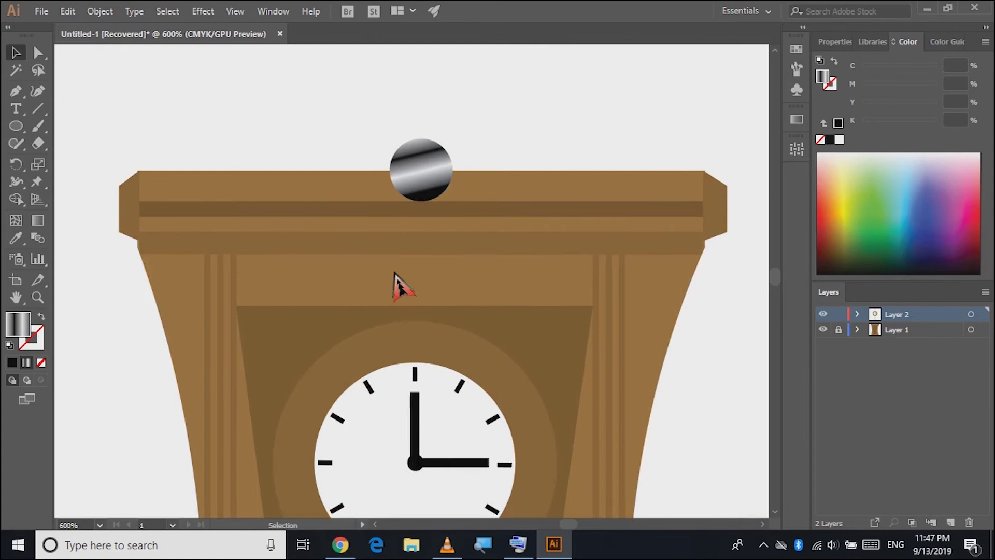
scroll(395, 275, "up", 1)
Step: Delete the knob gradient's two middle stops and set its angle to 0°
left_click(446, 224)
left_click(796, 120)
left_click(754, 229)
left_click_drag(705, 229, 707, 251)
left_click_drag(661, 229, 683, 200)
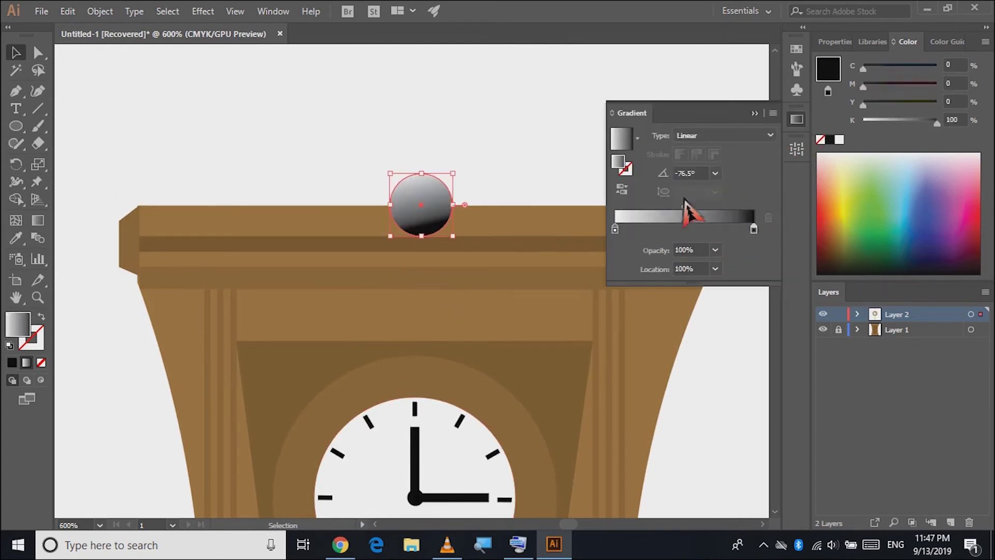
left_click(715, 174)
left_click(739, 327)
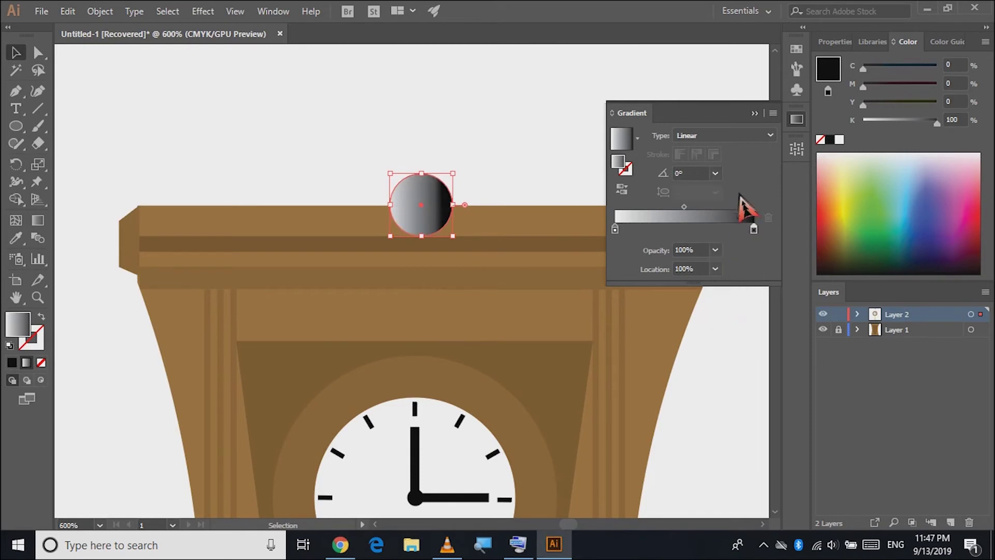
left_click(716, 174)
left_click(798, 120)
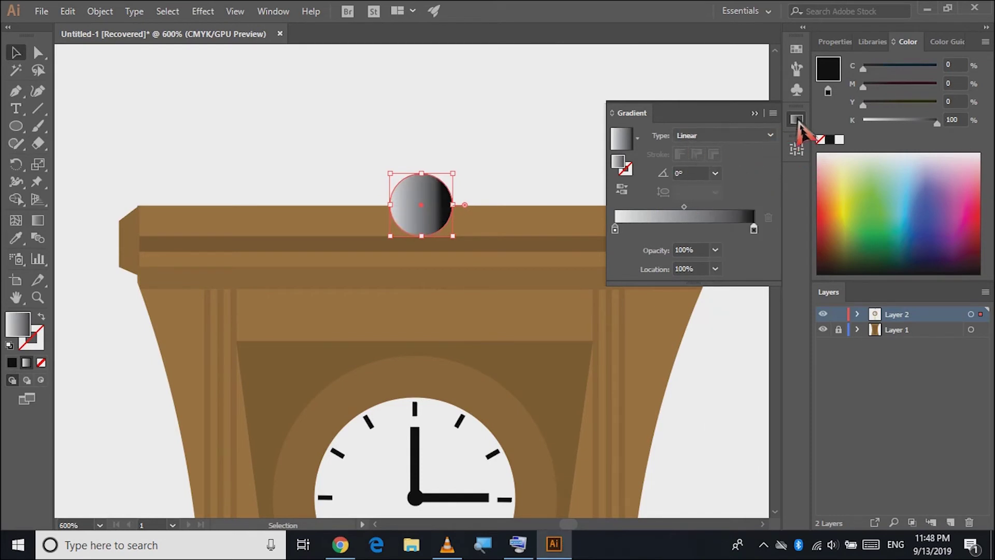
Step: Drag the knob's two-stop grey gradient diagonally at a shallow angle
left_click(37, 221)
left_click_drag(298, 94, 471, 250)
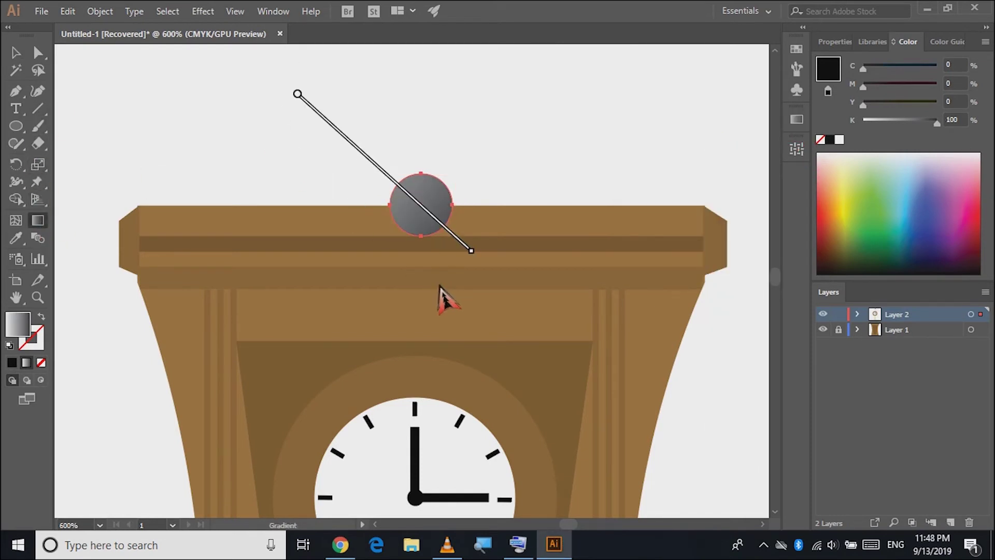
left_click_drag(285, 141, 570, 275)
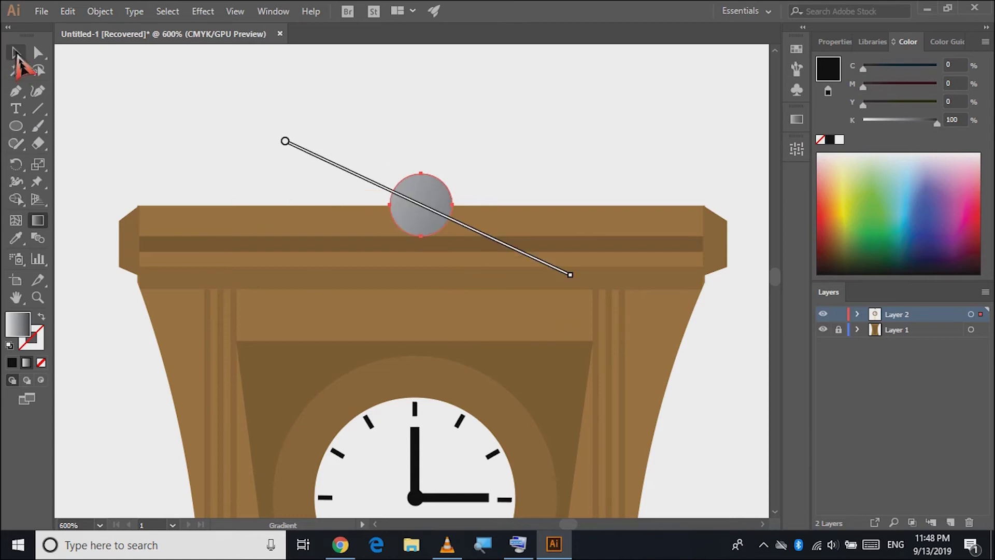
left_click(16, 51)
scroll(383, 227, "up", 1)
scroll(404, 215, "right", 1)
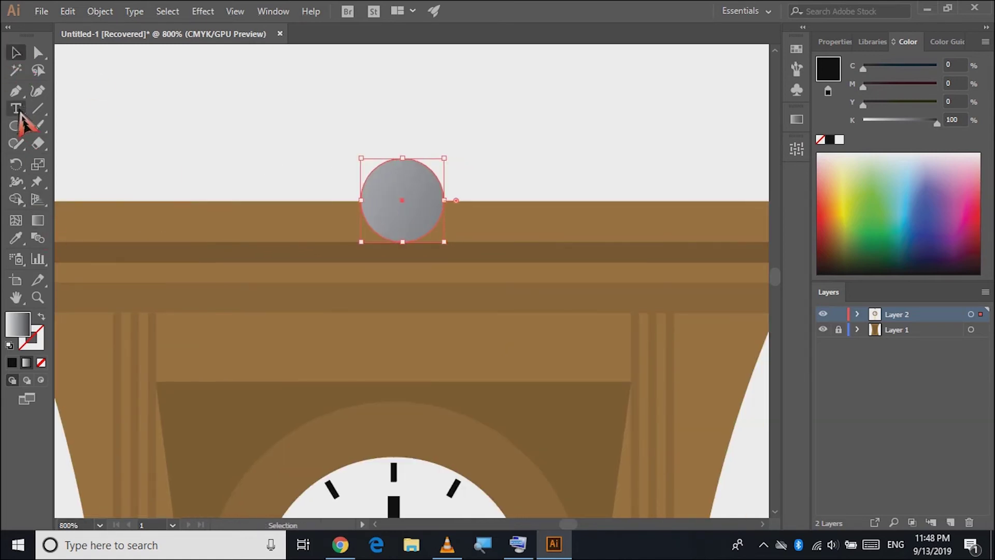
left_click(15, 90)
Step: Draw an hourglass shape inside the knob with the Pen tool
mouse_move(402, 201)
left_mouse_down()
mouse_move(398, 173)
mouse_move(402, 202)
left_mouse_up()
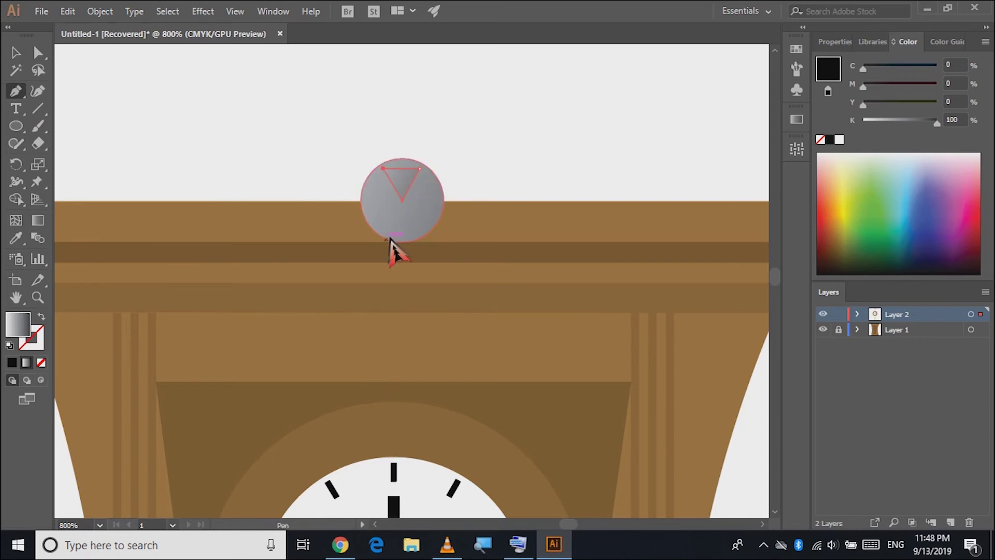
mouse_move(384, 235)
left_mouse_down()
mouse_move(408, 207)
mouse_move(383, 242)
left_mouse_up()
left_click(15, 51)
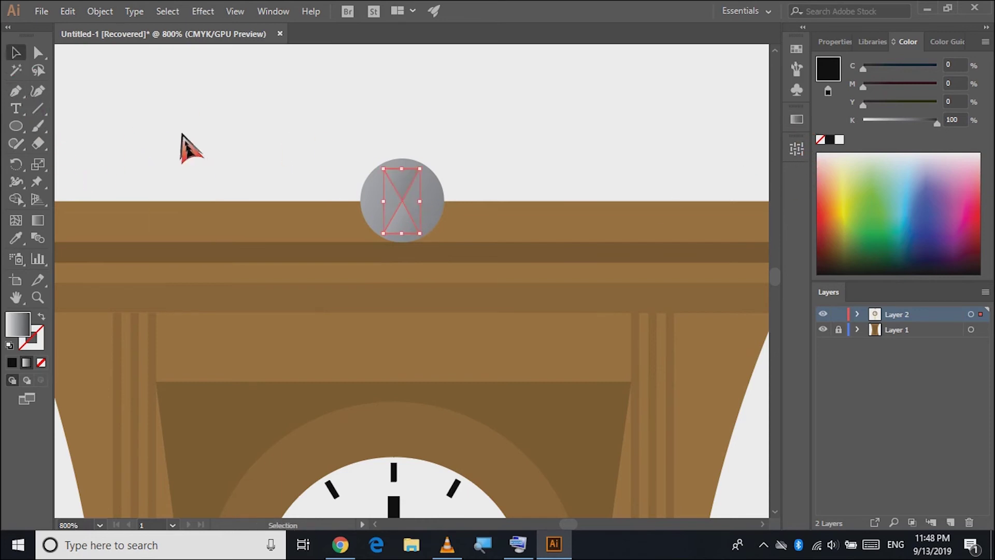
Step: Apply a dark diagonal gradient across the hourglass and zoom out to the whole clock
left_click(37, 221)
left_click_drag(228, 113, 362, 240)
left_click_drag(311, 138, 438, 305)
left_click_drag(242, 107, 374, 185)
left_click_drag(345, 109, 400, 238)
left_click_drag(309, 175, 377, 233)
left_click_drag(327, 118, 442, 298)
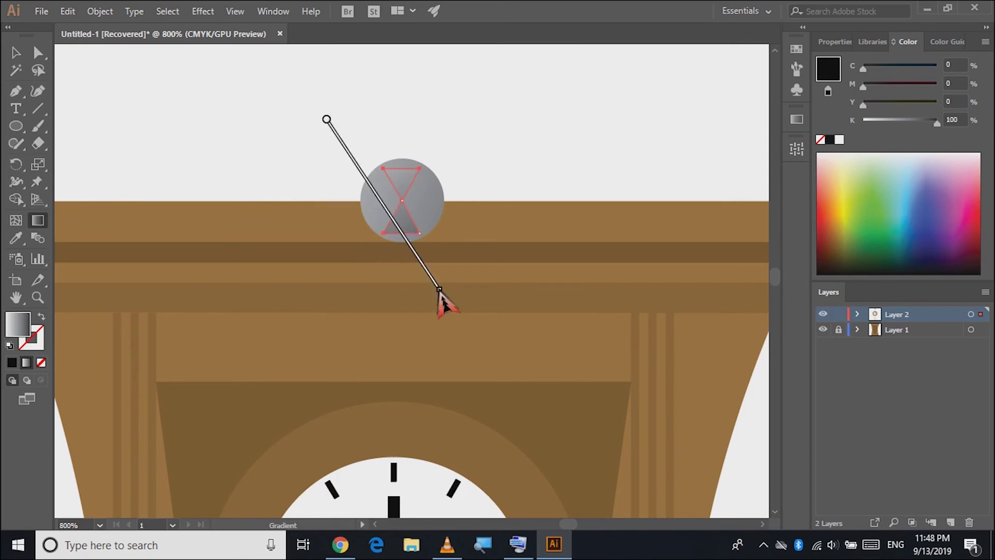
left_click_drag(311, 140, 401, 239)
left_click(15, 51)
left_click(166, 147)
scroll(202, 195, "down", 2)
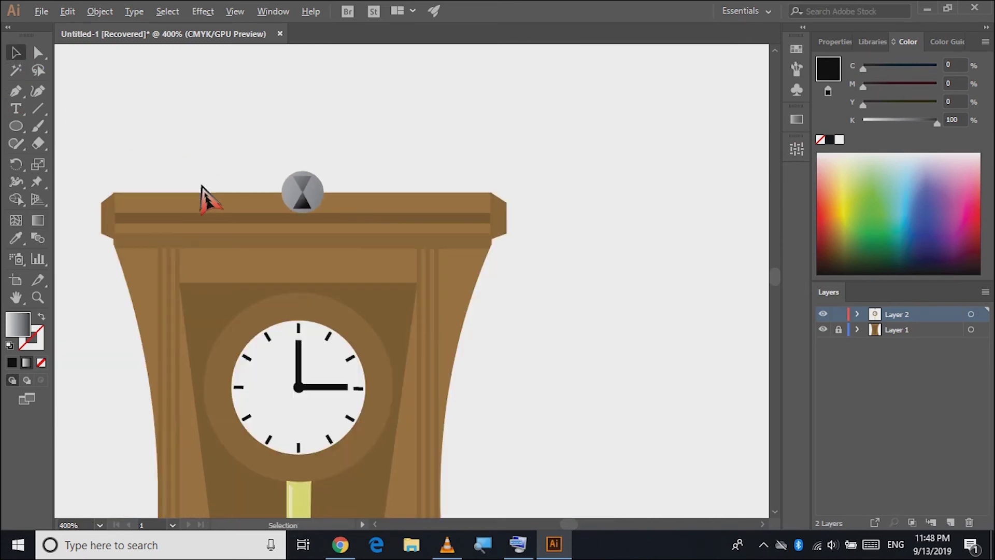
scroll(202, 194, "down", 1)
scroll(203, 194, "left", 3)
scroll(201, 187, "down", 2)
scroll(206, 197, "down", 1)
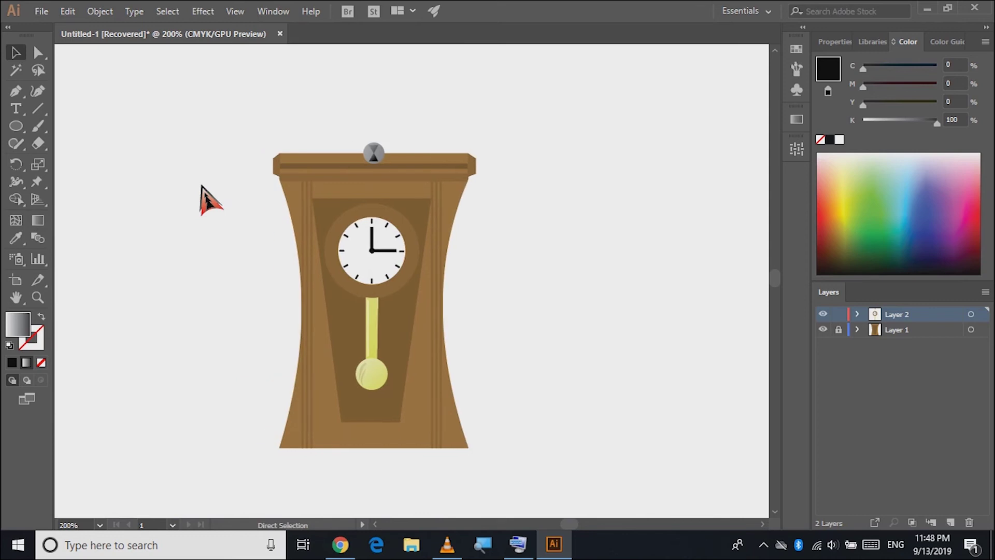
scroll(311, 311, "left", 1)
Step: With the Curvature tool, straighten the inner panel's sides and arch its bottom edge upward
left_click(366, 422)
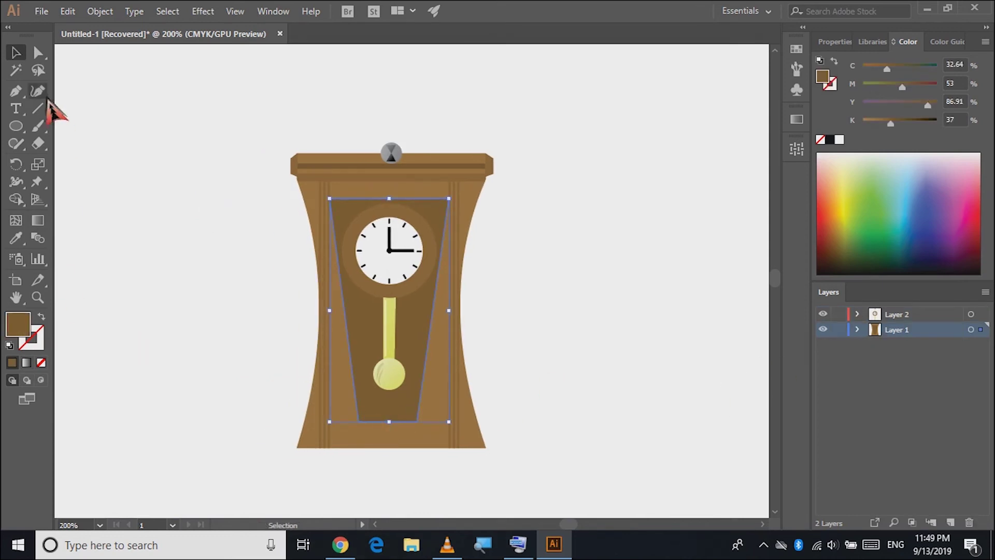
left_click(16, 90)
left_click(42, 94)
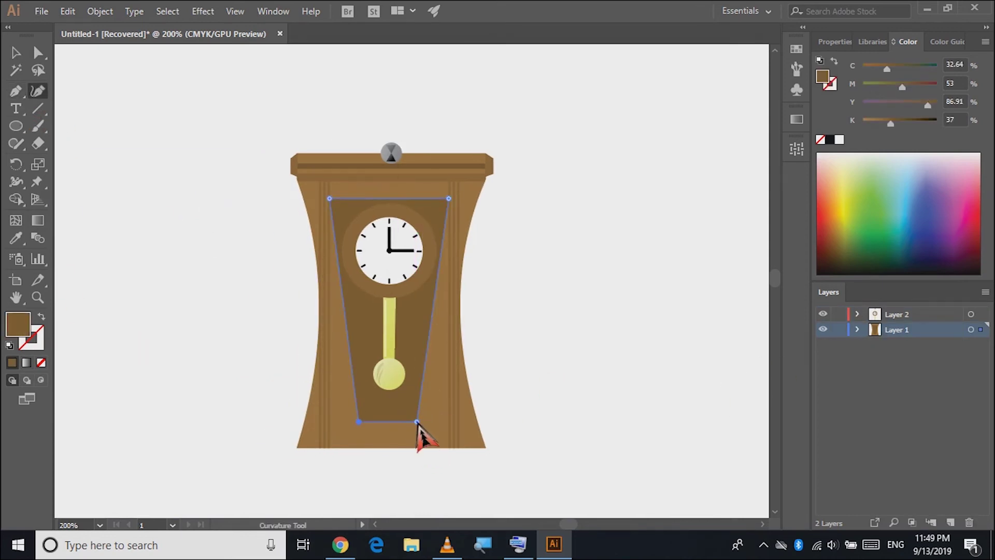
left_click_drag(443, 422, 449, 422)
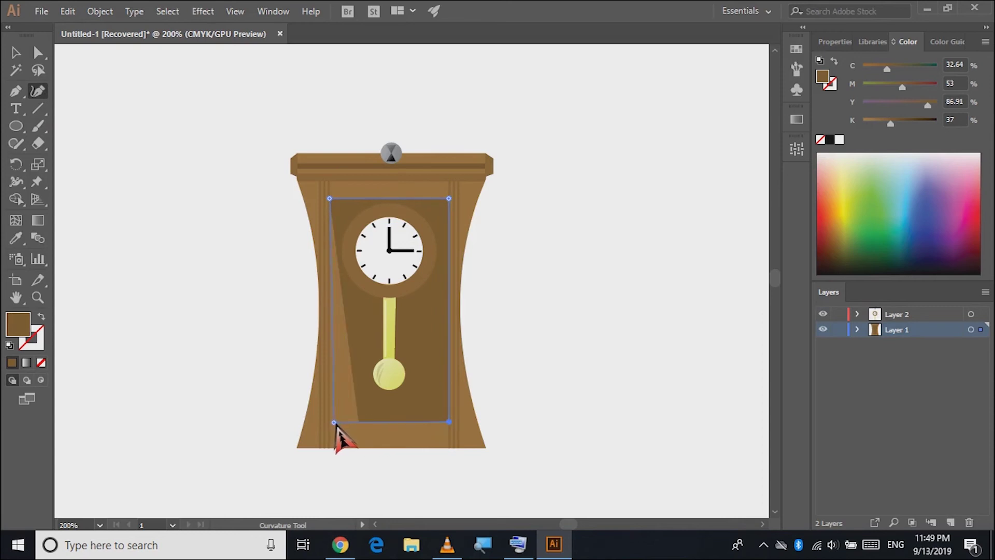
left_click_drag(334, 423, 330, 422)
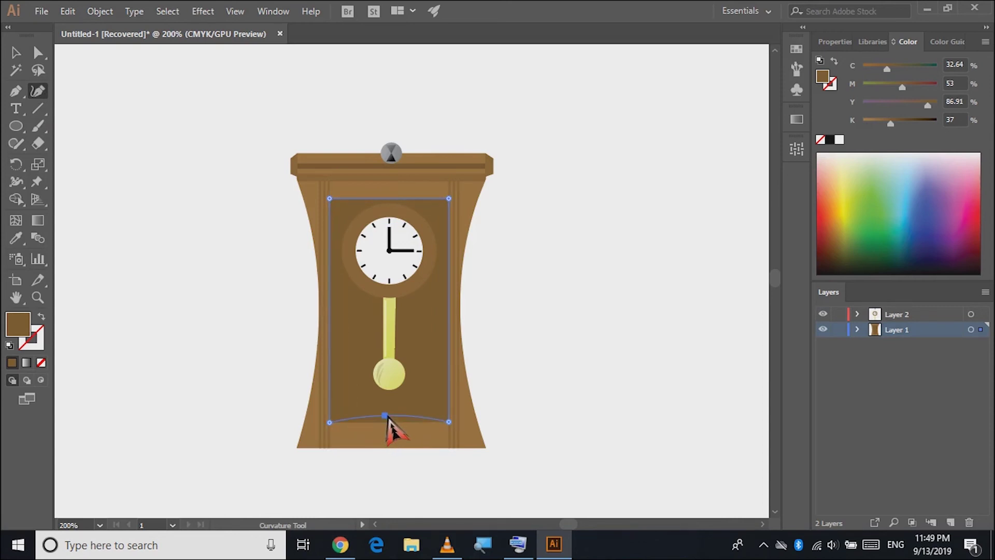
left_click_drag(388, 412, 389, 409)
Step: Reselect the inner panel and refine its arched bottom with the Curvature tool
key("v")
left_click(197, 280)
left_click(371, 421)
left_click(387, 410)
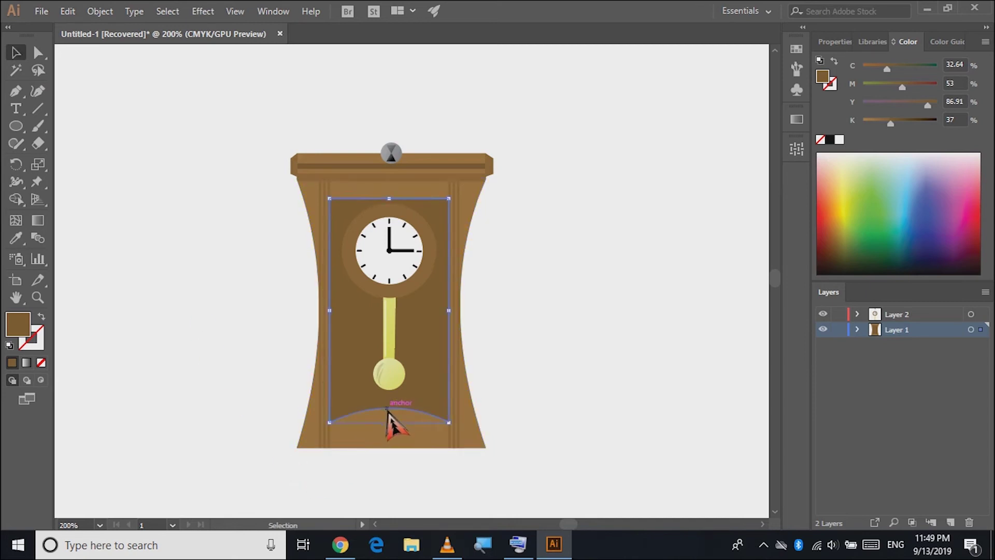
left_click(37, 91)
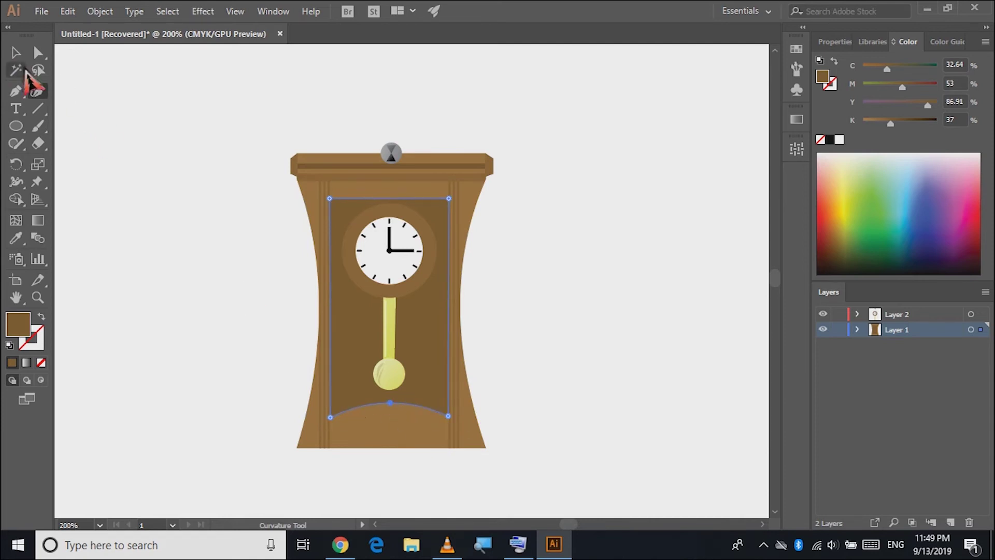
left_click(16, 52)
left_click(146, 232)
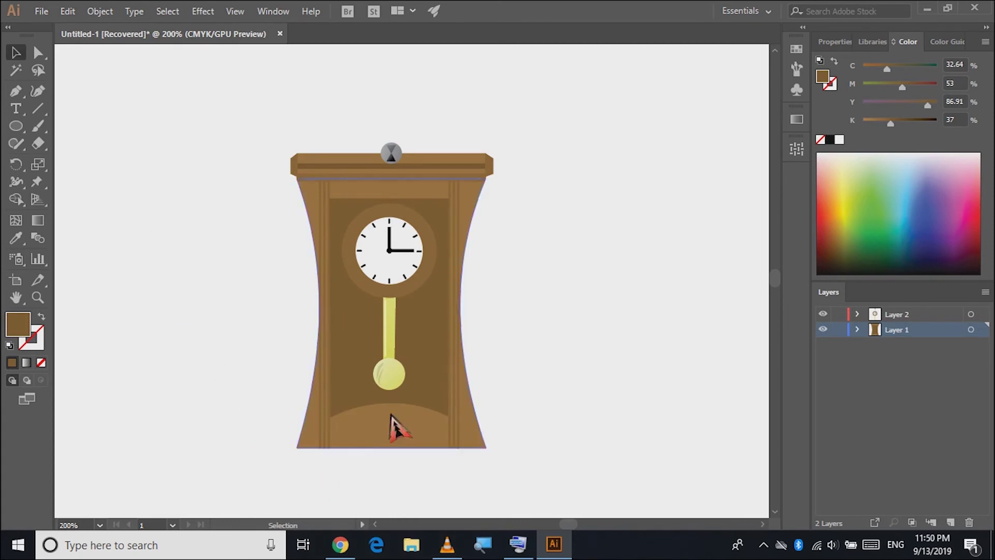
Step: Alt-drag a copy of the top cornice strips down to form the clock's base
left_click_drag(469, 180, 493, 182)
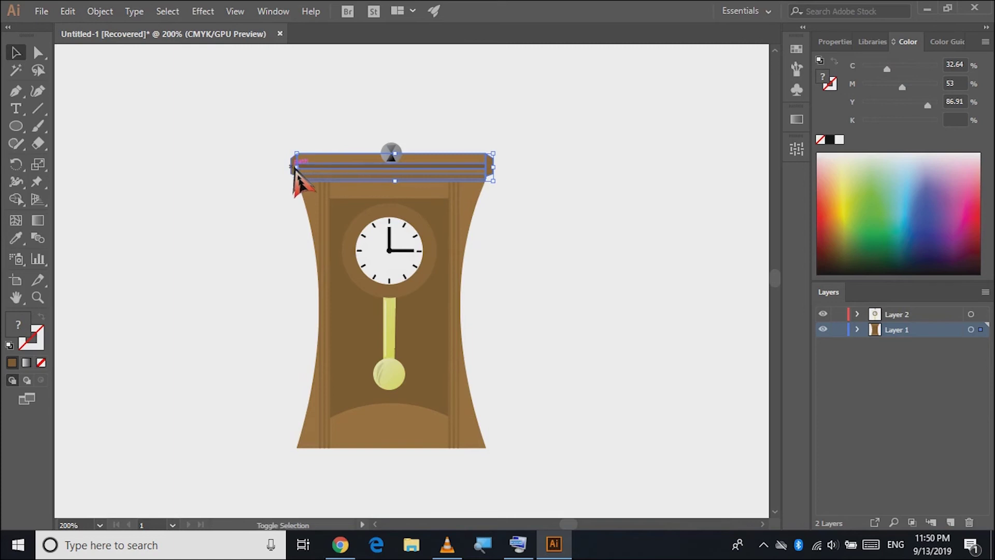
scroll(297, 182, "up", 1)
scroll(296, 179, "up", 1)
scroll(304, 192, "down", 2)
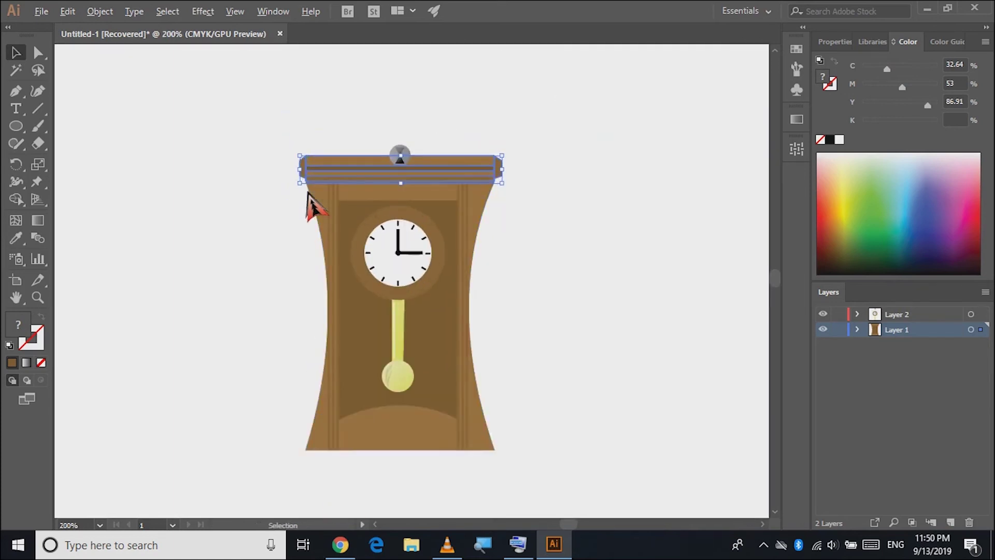
left_click_drag(456, 178, 452, 460)
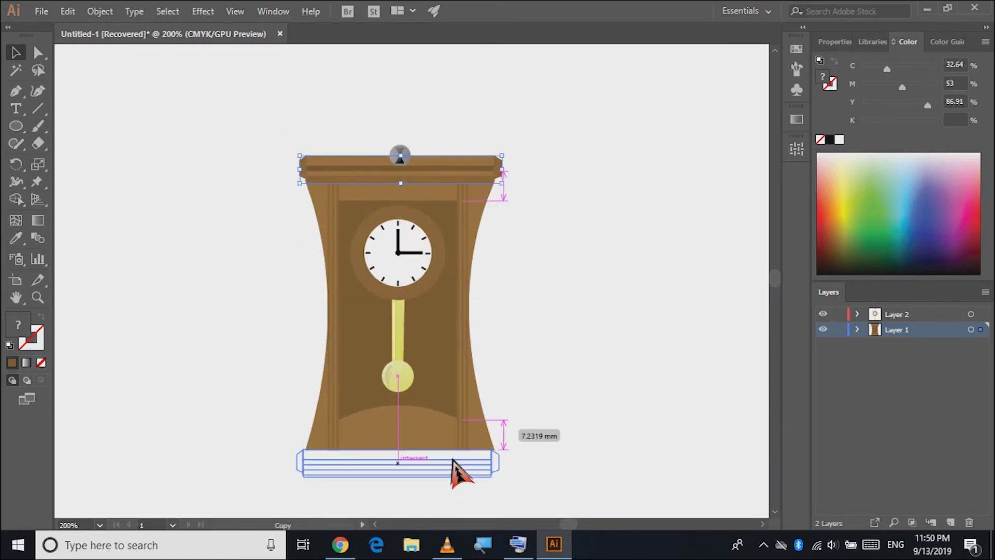
left_click_drag(455, 472, 455, 471)
left_click(539, 476)
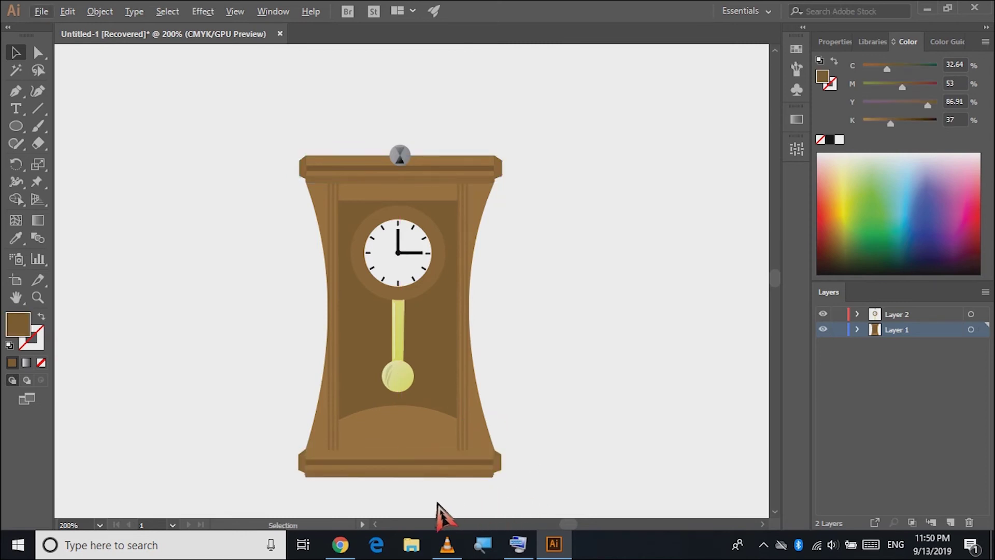
scroll(415, 399, "down", 3)
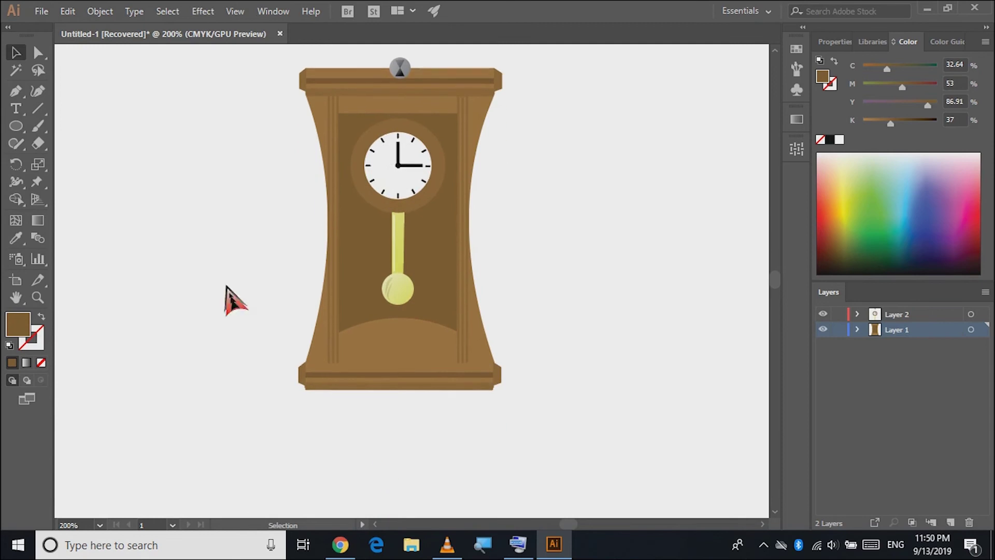
left_click(16, 126)
Step: Draw a flat ellipse under the base, move it up, and send it to the back
left_click_drag(305, 390, 498, 429)
scroll(276, 280, "up", 2)
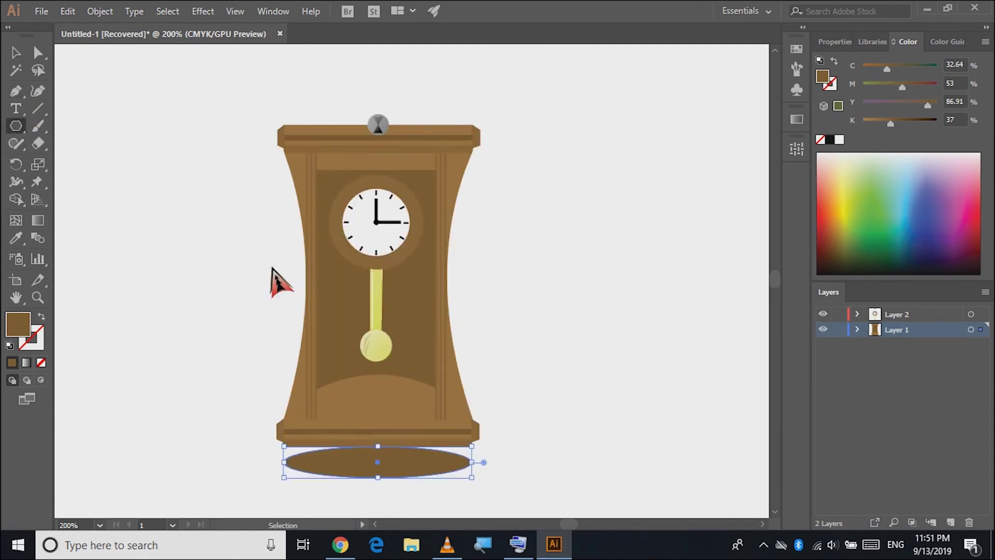
key("v")
mouse_move(400, 469)
left_mouse_down()
mouse_move(398, 453)
mouse_move(441, 455)
left_mouse_up()
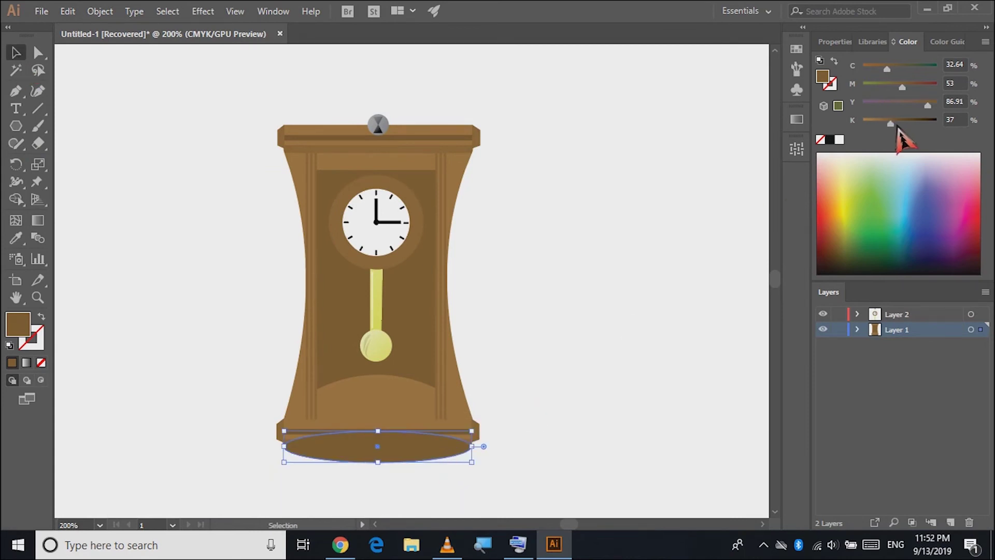
right_click(416, 455)
mouse_move(458, 375)
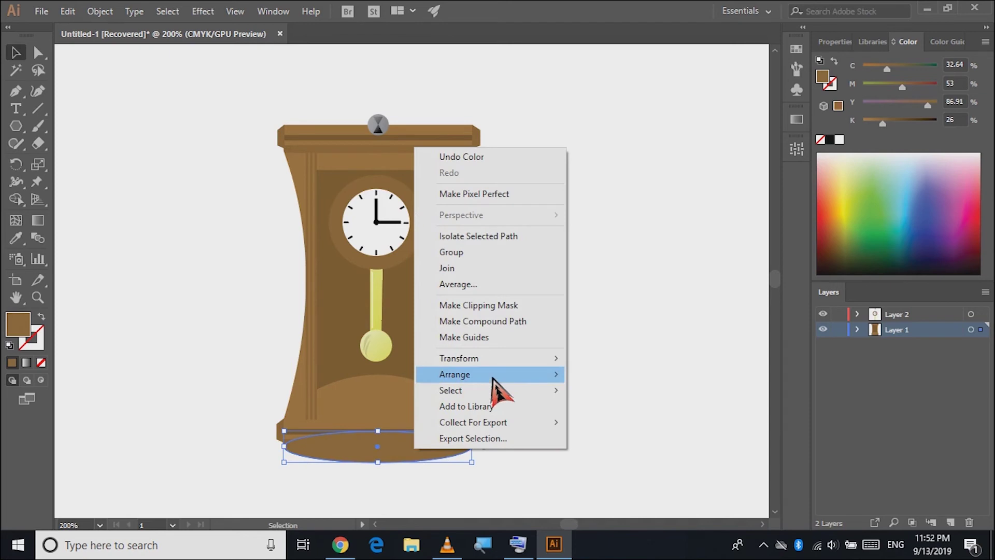
left_click(626, 423)
left_click_drag(398, 457, 397, 459)
left_click(400, 475)
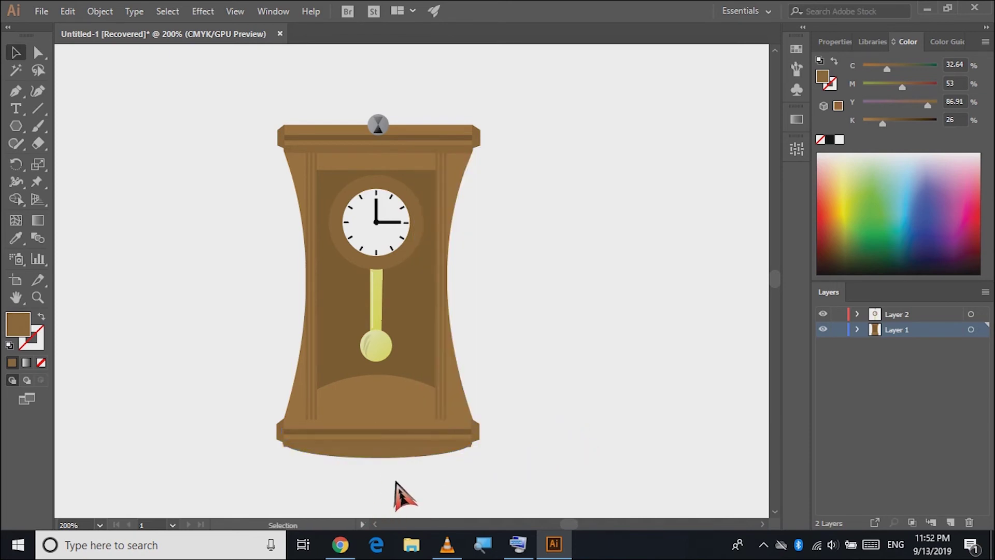
Step: Lighten the bottom base strip's brown by setting K to 13
left_click(397, 449)
left_click(873, 122)
left_click(640, 316)
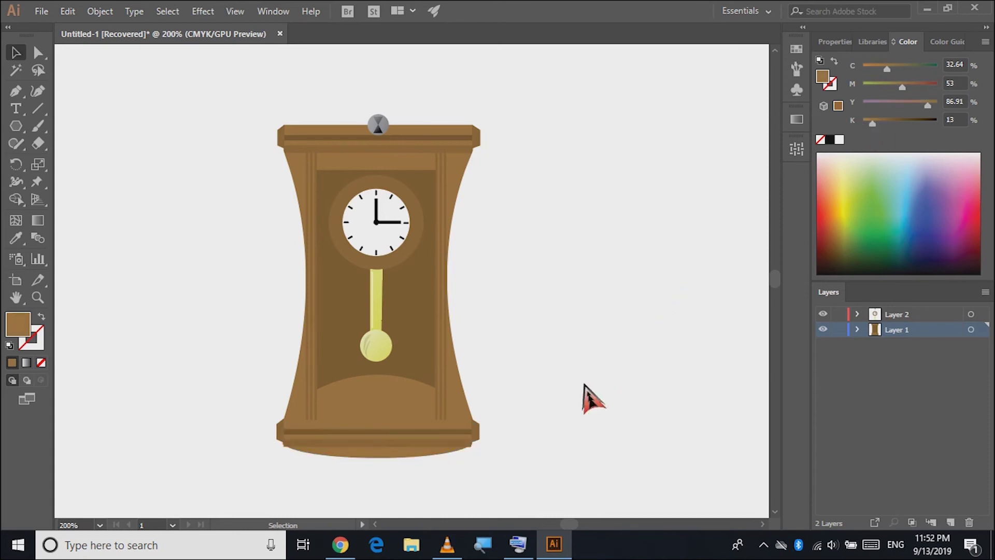
left_click(389, 459)
left_click(450, 501)
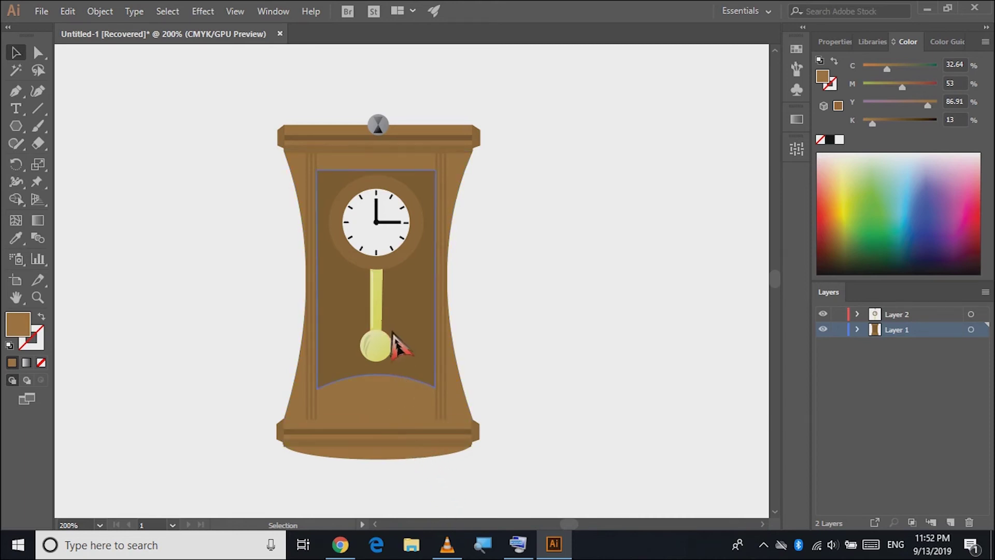
Step: Add a new Layer 3 to hold the background
scroll(383, 389, "up", 1)
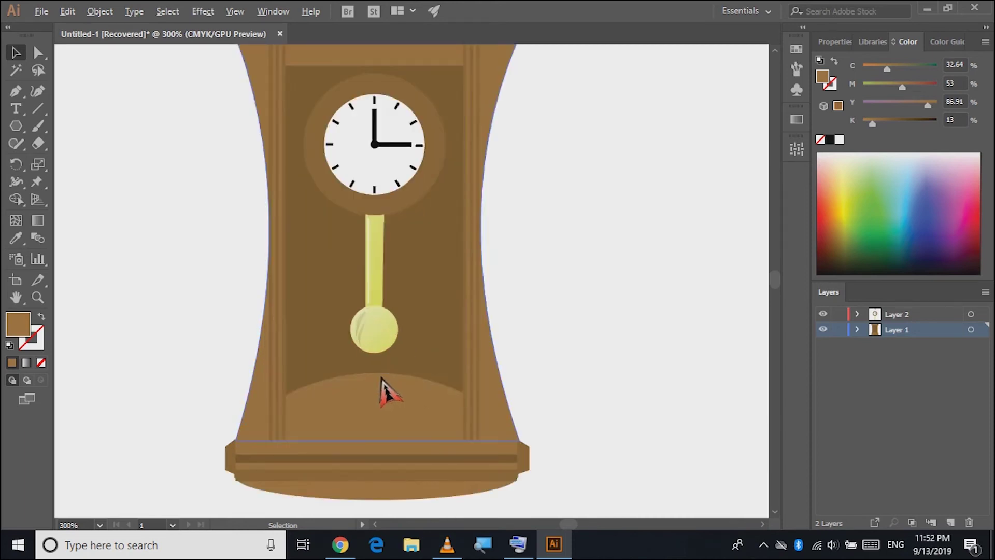
scroll(382, 389, "down", 3)
scroll(384, 388, "down", 1)
scroll(382, 389, "down", 3)
scroll(387, 389, "left", 2)
scroll(386, 389, "right", 1)
left_click_drag(294, 98, 516, 337)
left_click(639, 406)
left_click(951, 522)
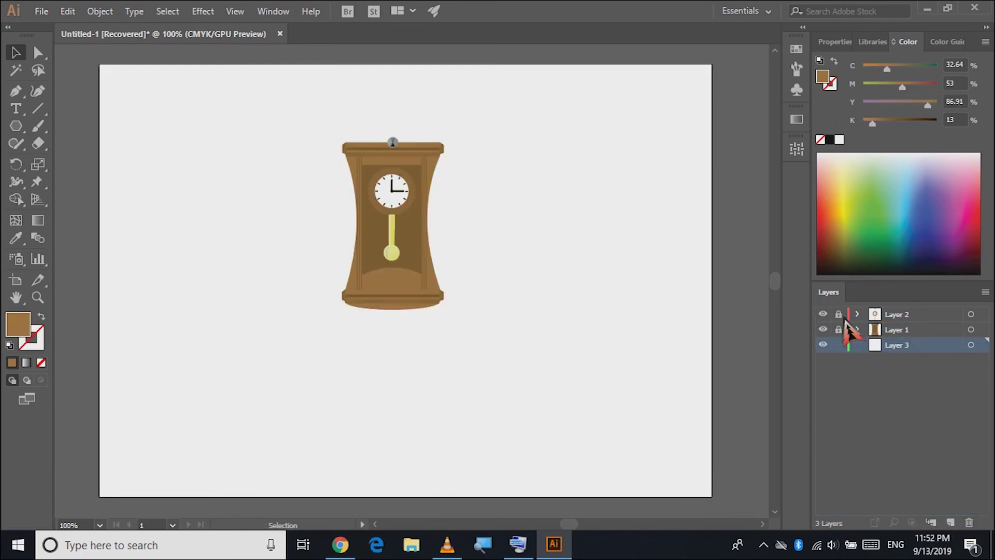
Step: Draw an artboard-sized rectangle and fill it light peach in the Color Picker
left_click_drag(16, 126, 62, 126)
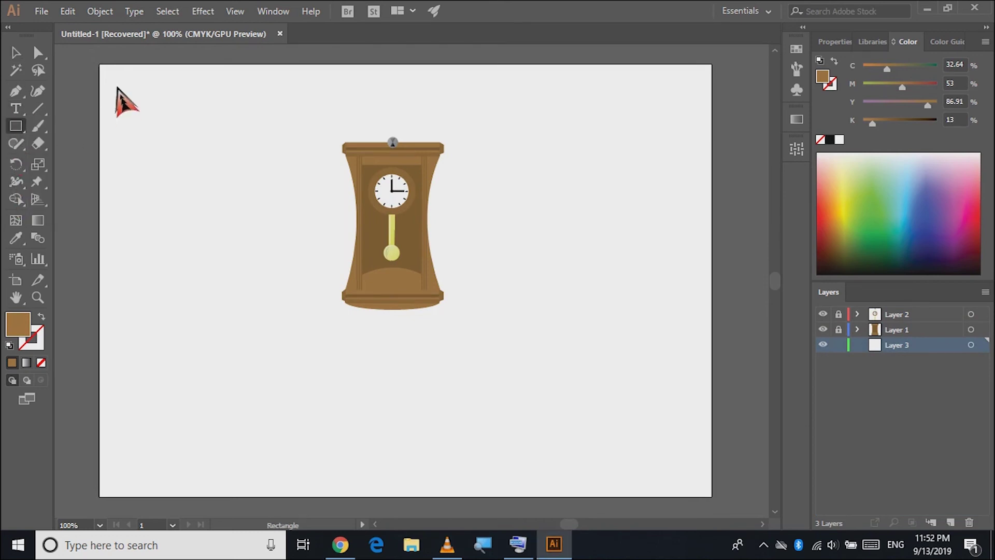
left_click_drag(100, 66, 712, 497)
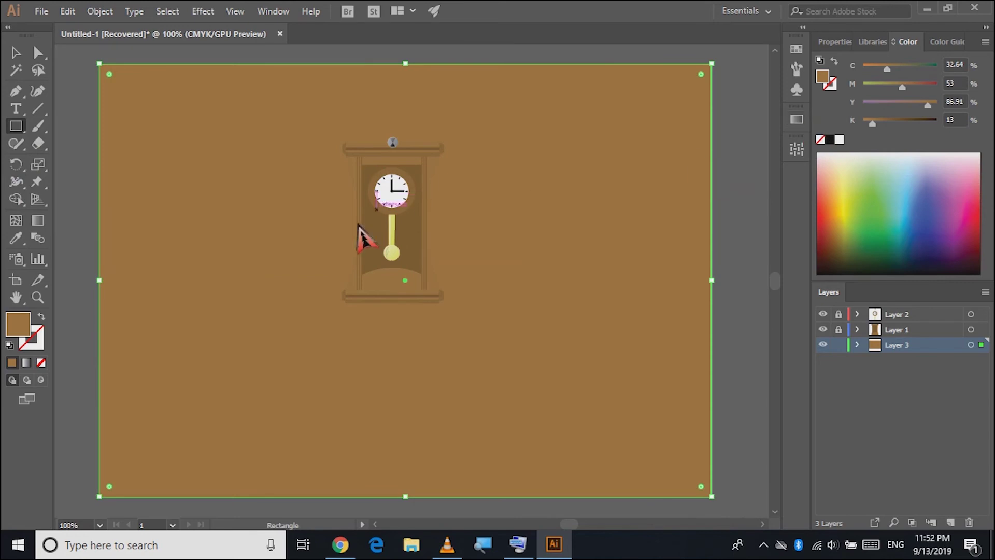
double_click(21, 327)
mouse_move(620, 282)
left_mouse_down()
mouse_move(633, 251)
mouse_move(603, 235)
left_mouse_up()
left_click(877, 242)
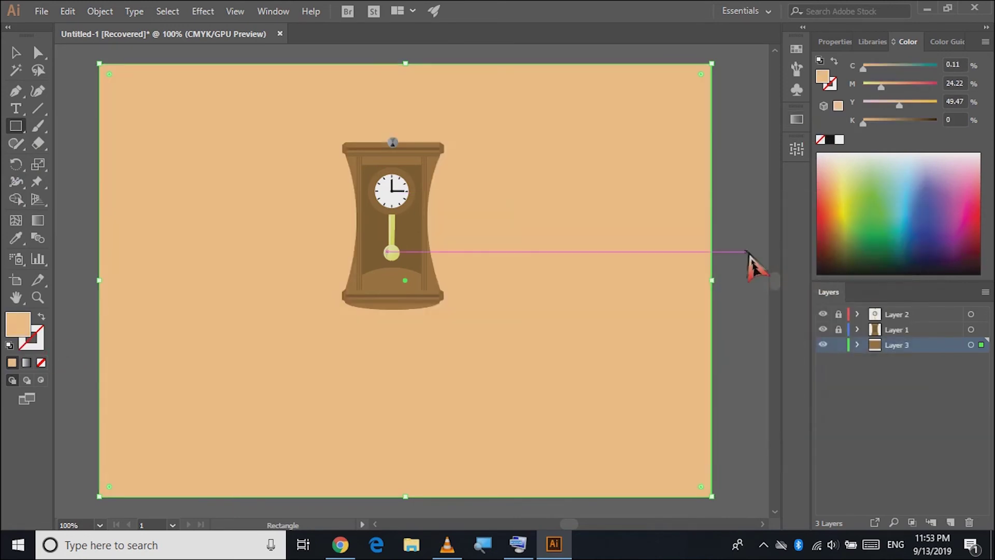
Step: Scale the whole clock up about its centre and move it slightly down
left_click(17, 54)
left_click_drag(299, 119, 500, 326)
key("ctrl+z")
left_click(767, 311)
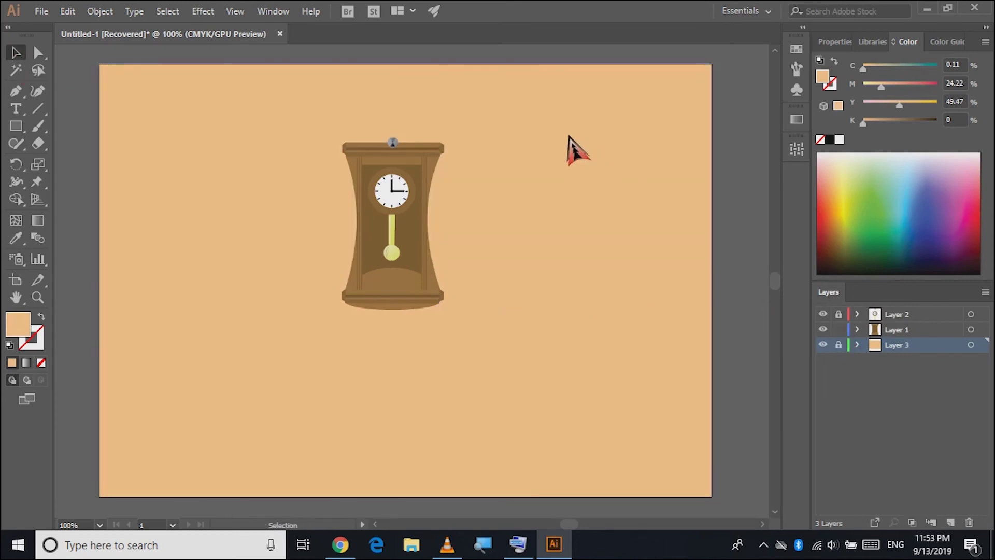
left_click_drag(317, 344, 319, 343)
left_click_drag(445, 311, 491, 381)
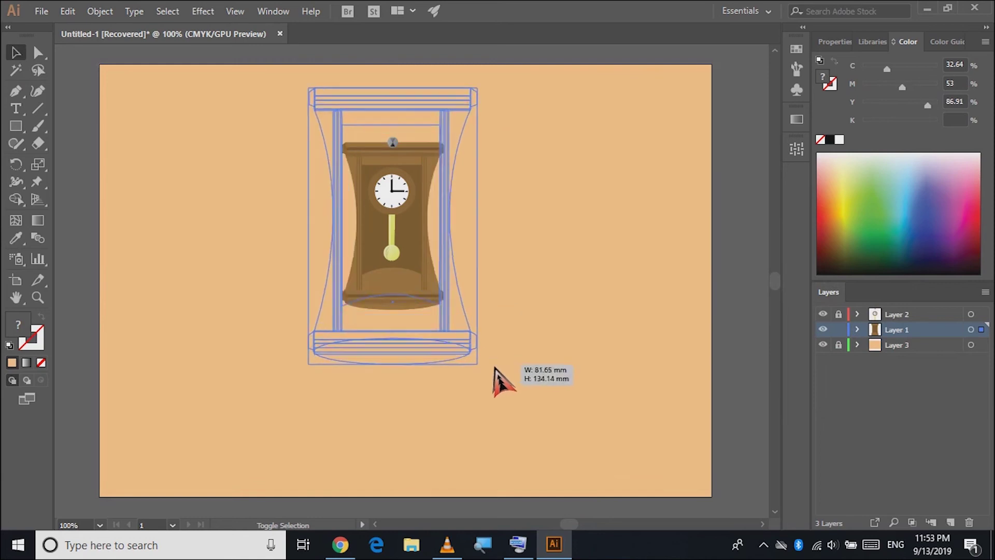
key("ctrl+z")
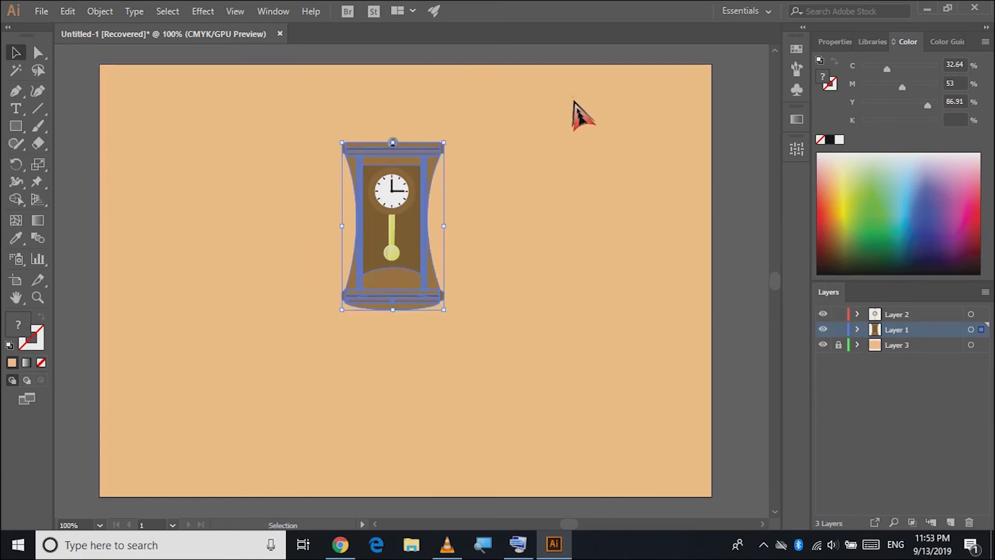
key("ctrl+a")
left_click_drag(444, 311, 521, 397)
left_click_drag(420, 96, 428, 145)
left_click(576, 254)
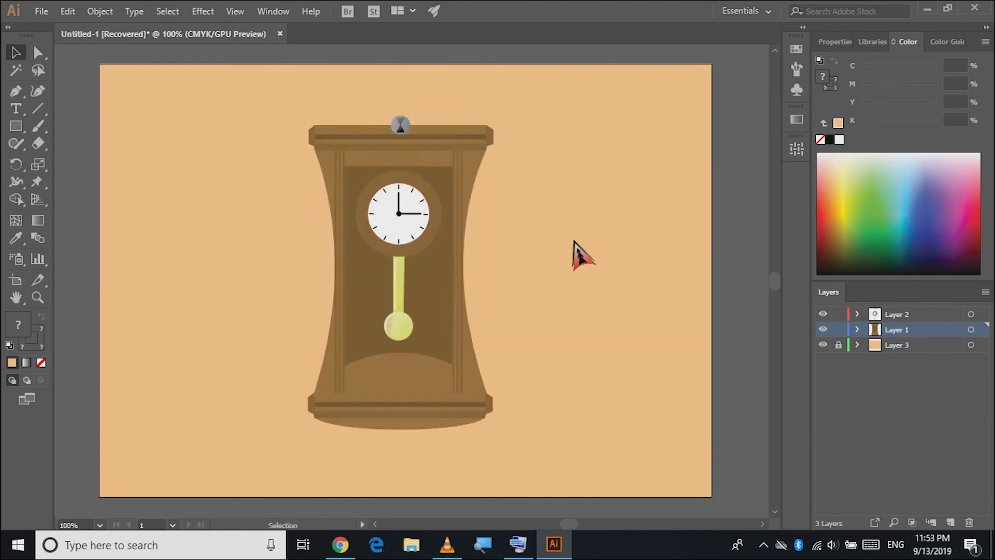
left_click(477, 346)
Step: Resize the oval under the clock base slightly from its bottom edge
left_click(382, 429)
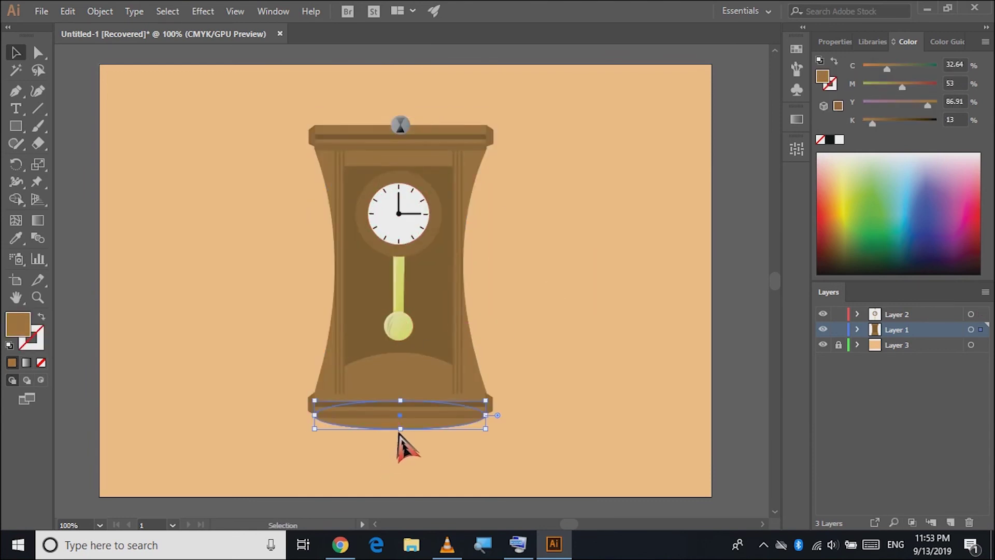
left_click_drag(400, 430, 400, 432)
left_click(406, 470)
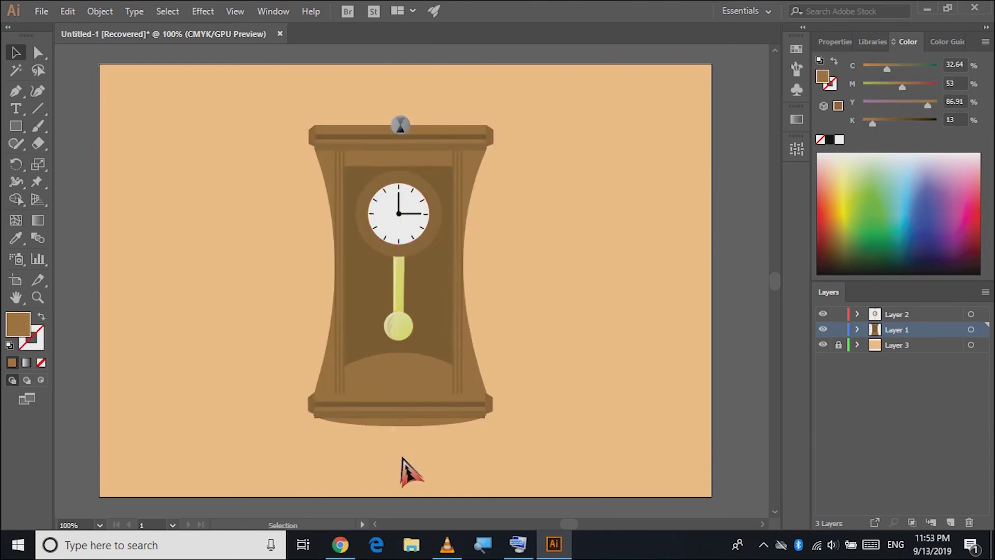
left_click(396, 426)
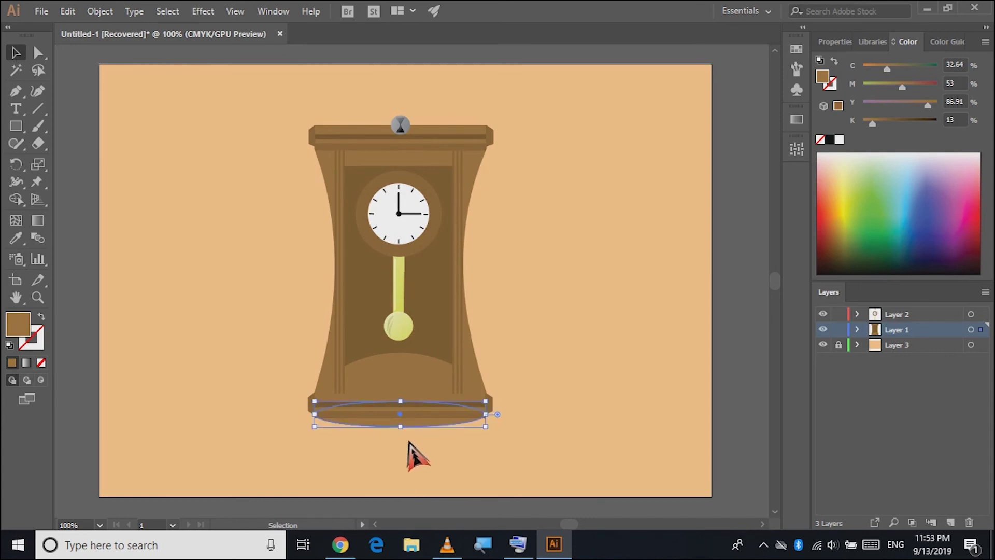
left_click(408, 442)
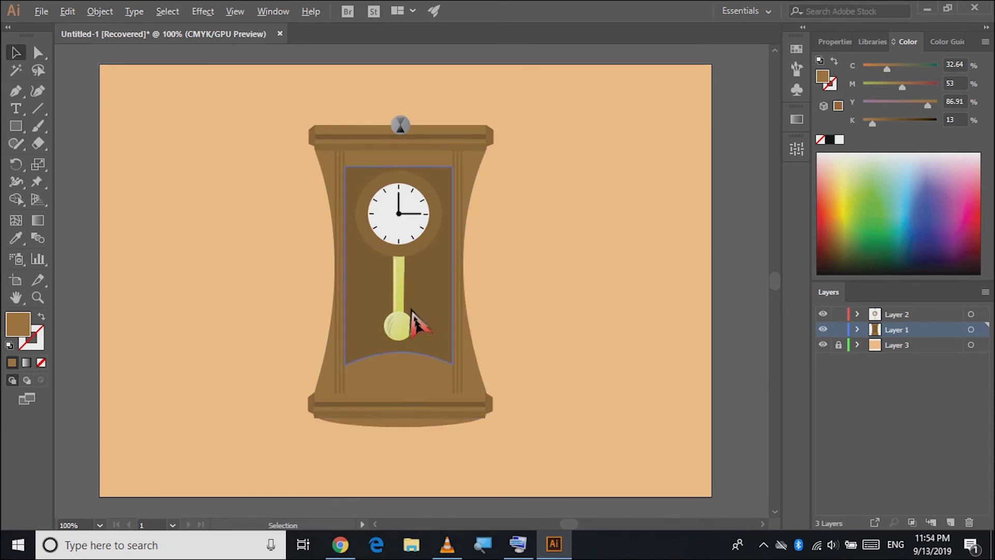
Step: Draw a thin strip across the inner panel's top and fill it with sampled brown
key("ctrl+plus")
scroll(394, 332, "up", 3)
left_click(19, 127)
left_click_drag(280, 198, 496, 199)
key("ctrl+plus")
key("ctrl+plus")
key("ctrl+plus")
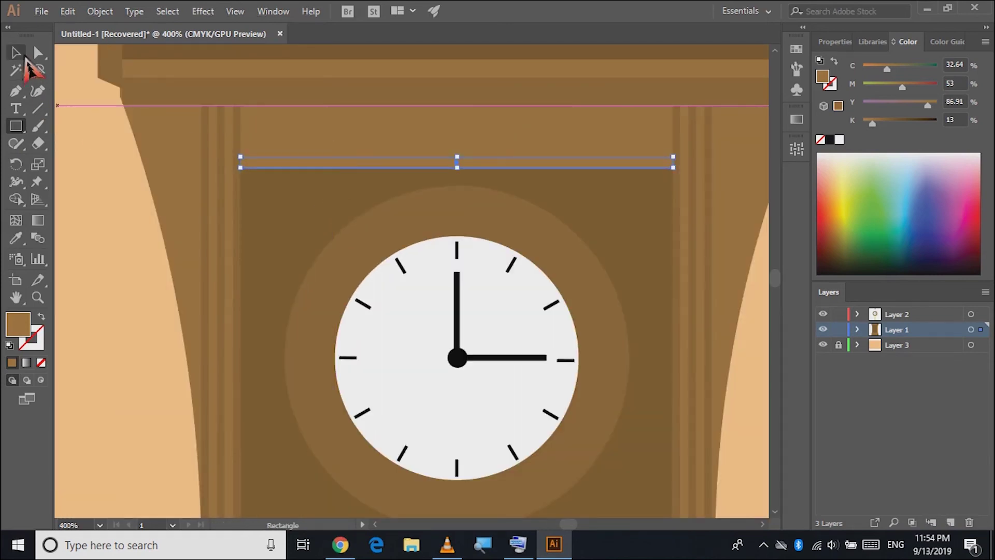
left_click(16, 238)
left_click(318, 143)
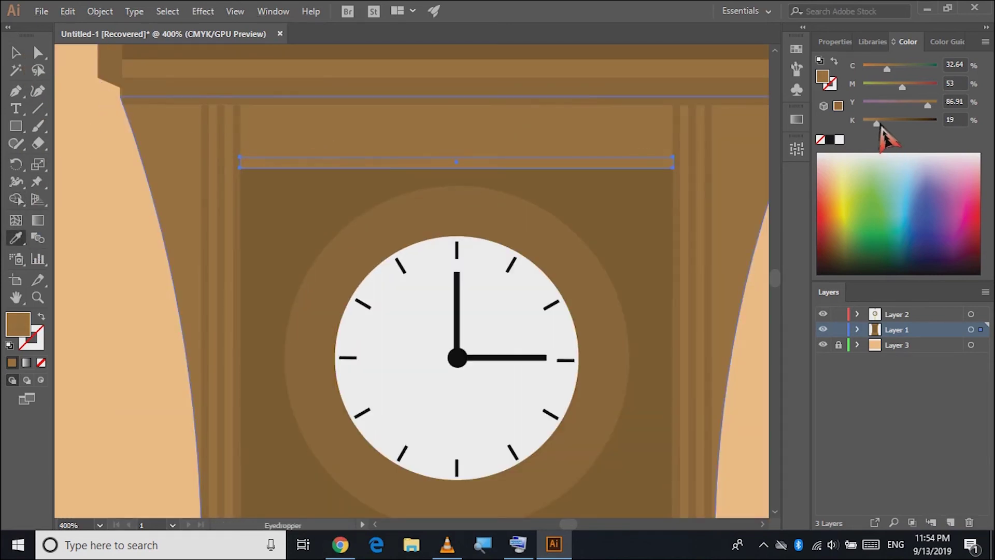
key("v")
left_click(98, 207)
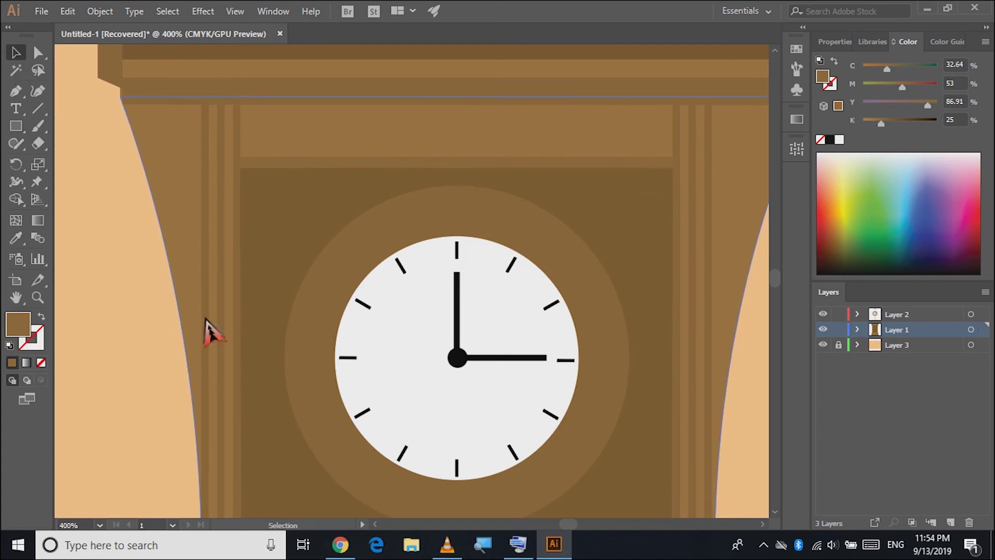
scroll(228, 321, "down", 2)
scroll(222, 363, "down", 1)
scroll(207, 402, "down", 1)
scroll(210, 415, "down", 1)
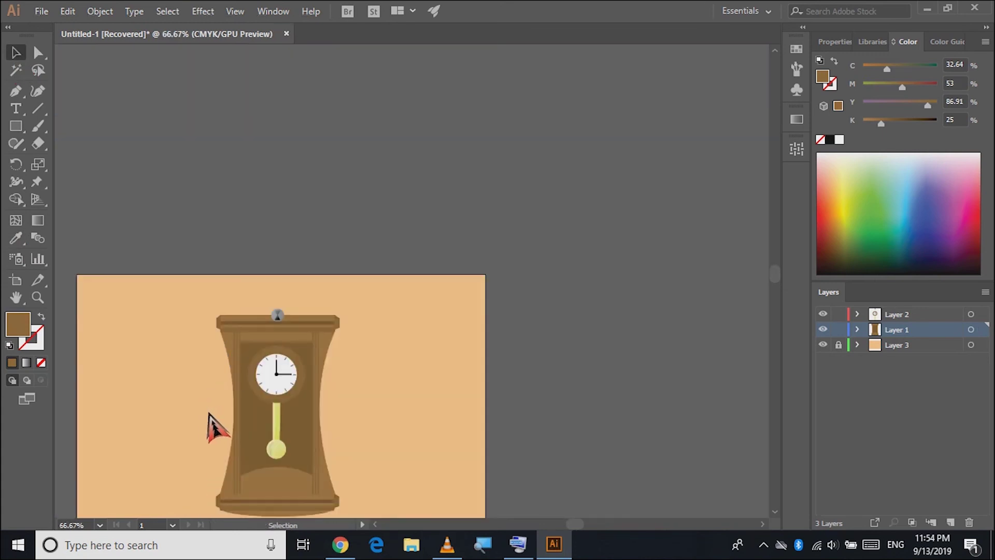
scroll(207, 419, "down", 2)
scroll(208, 418, "left", 3)
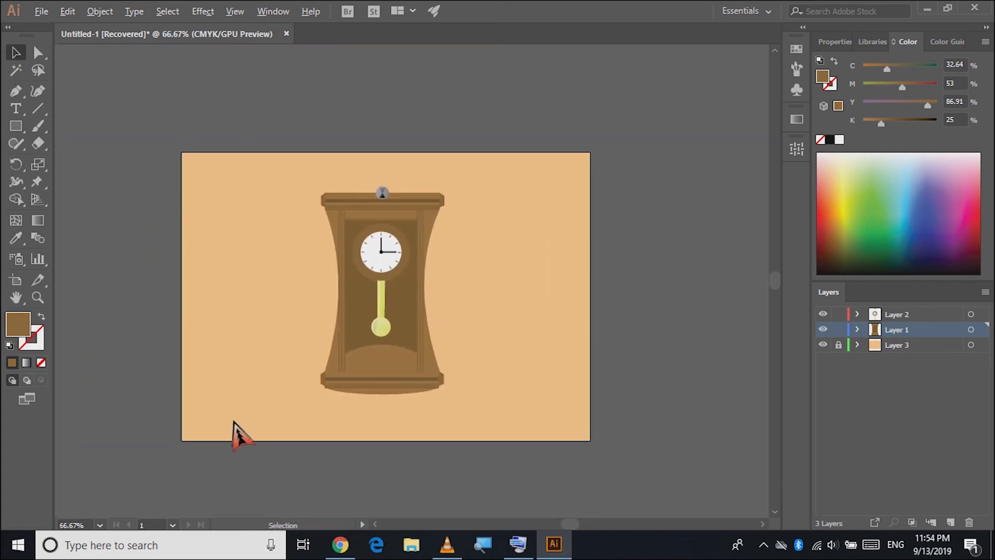
scroll(238, 416, "up", 1)
scroll(244, 417, "right", 2)
scroll(244, 417, "up", 3)
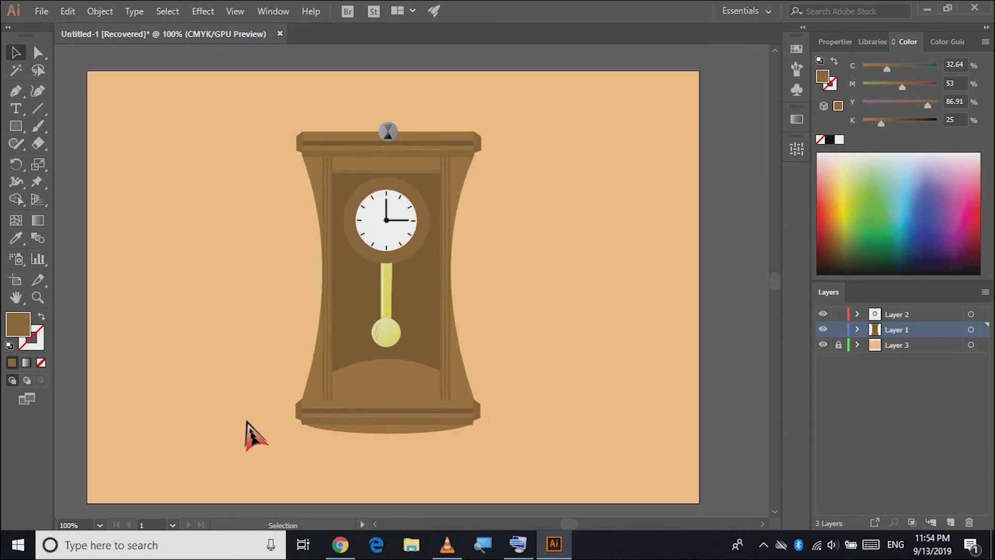
Step: Select the clock base pieces and scale them slightly narrower
scroll(498, 422, "down", 3)
scroll(498, 422, "left", 4)
scroll(466, 215, "up", 4)
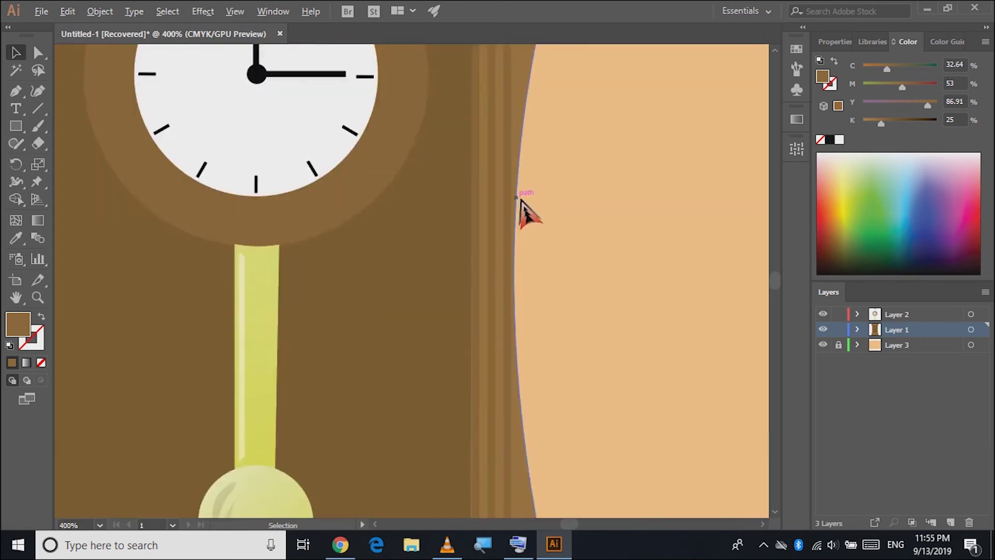
scroll(524, 206, "up", 10)
scroll(360, 138, "left", 3)
scroll(313, 184, "down", 1)
scroll(313, 182, "down", 2)
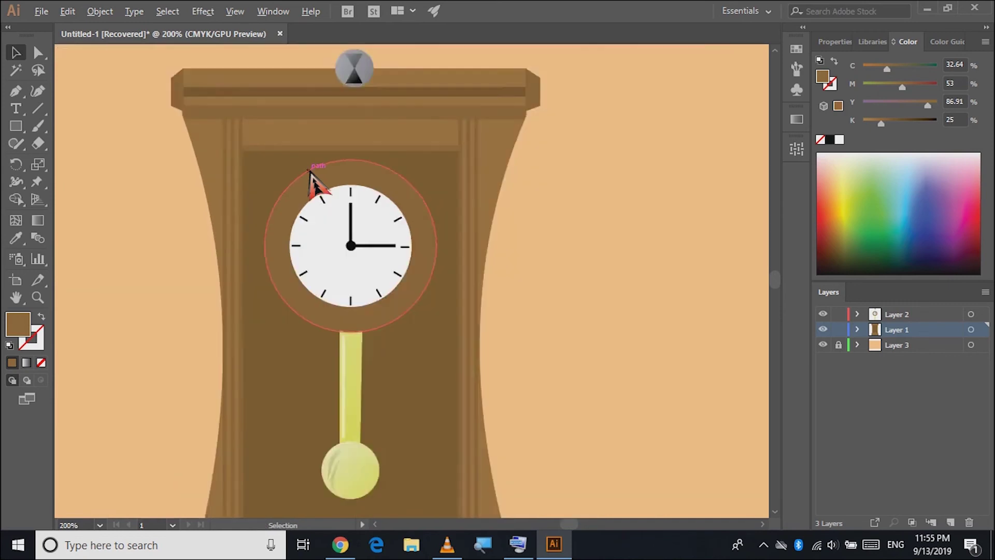
scroll(313, 223, "down", 4)
scroll(313, 224, "left", 3)
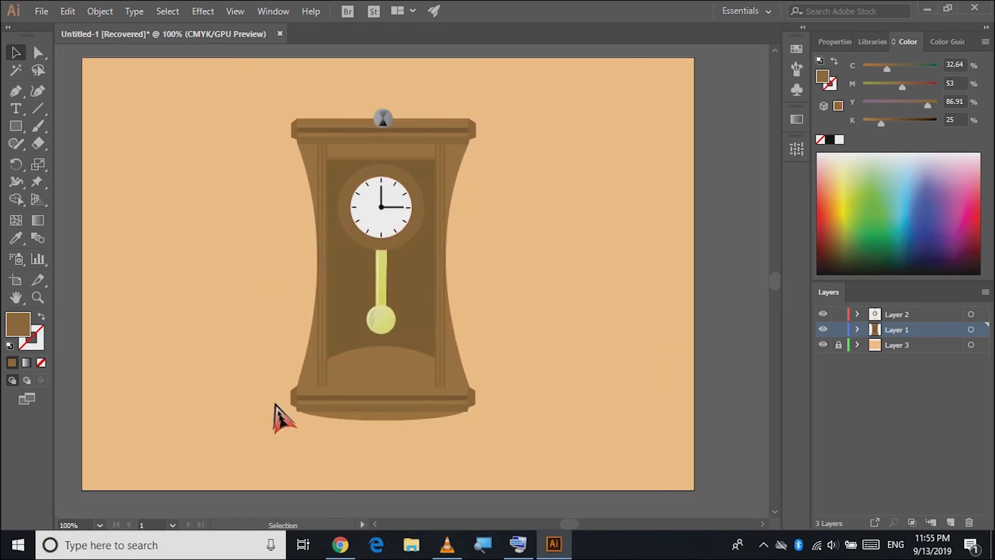
left_click_drag(284, 409, 533, 444)
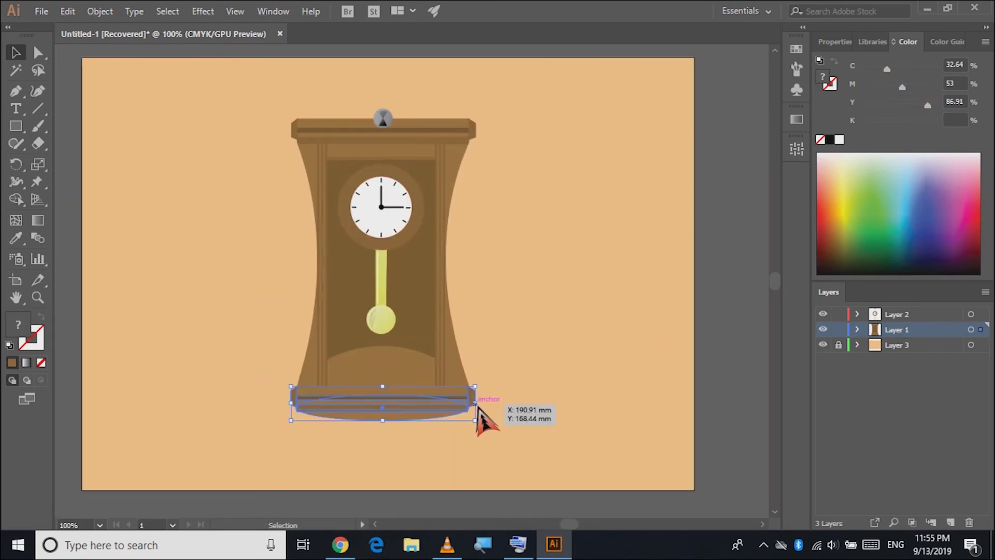
left_click_drag(473, 415, 493, 439)
left_click(493, 441)
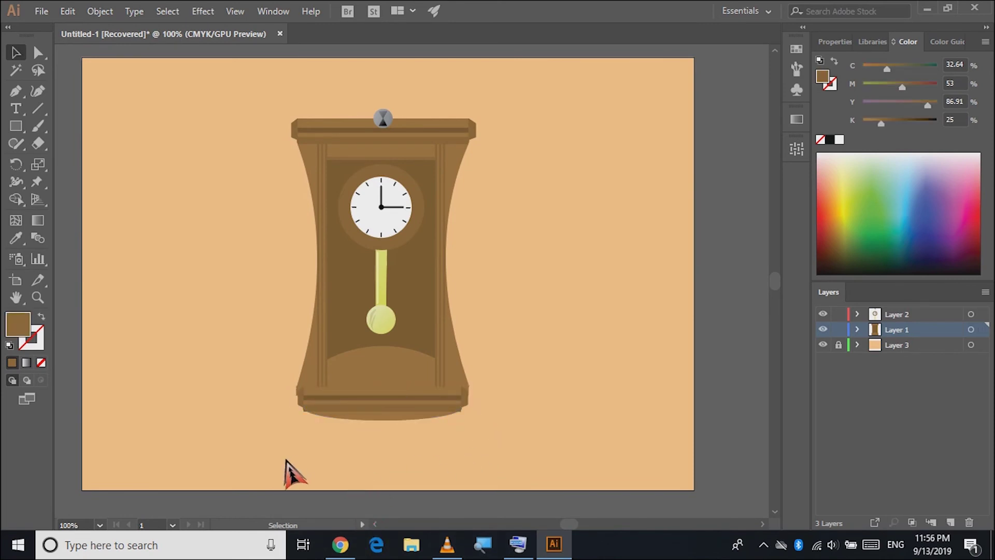
Step: Pull the inner panel's bottom-left anchor lower with the Curvature tool
scroll(284, 457, "up", 1)
scroll(284, 455, "left", 1)
scroll(284, 446, "left", 1)
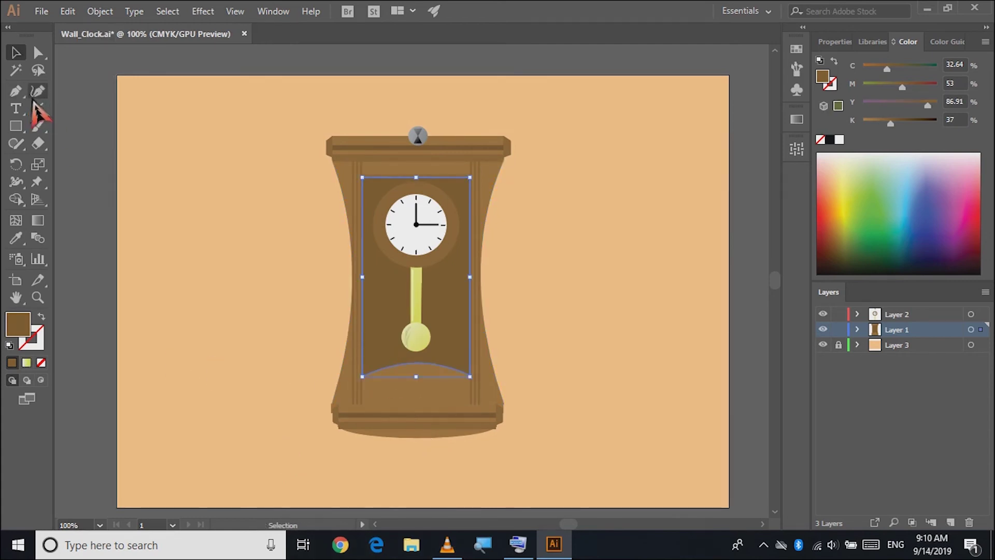
left_click(37, 91)
left_click_drag(363, 376, 363, 394)
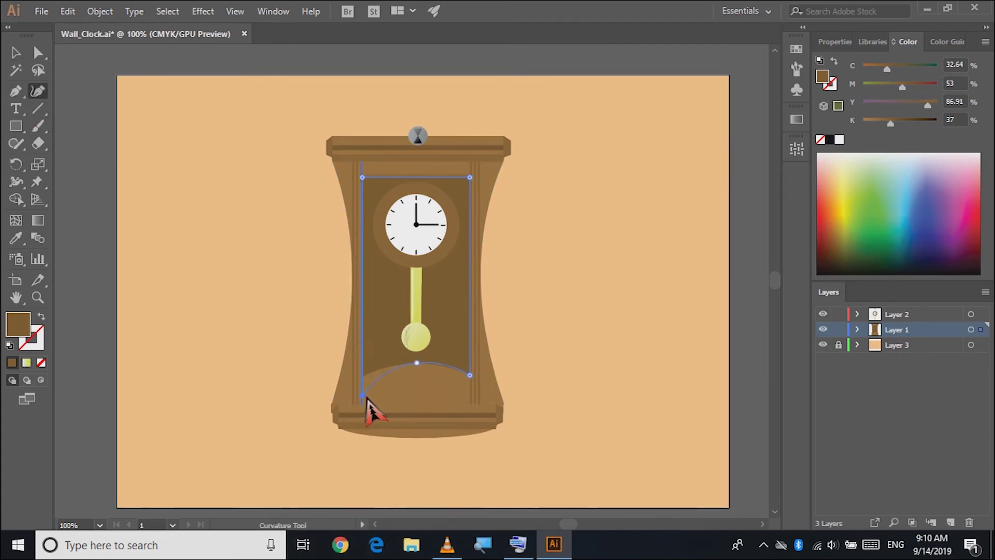
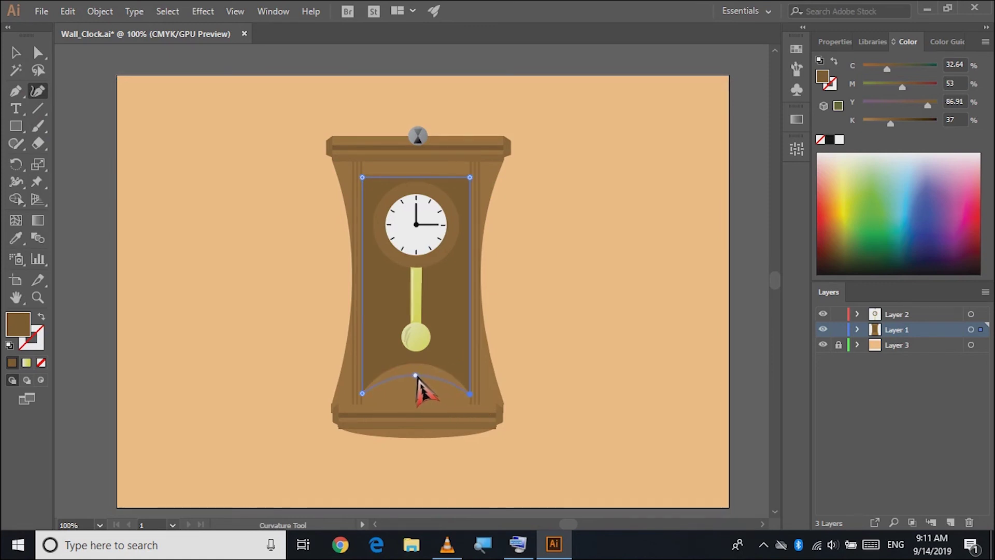
Step: Finish the cabinet's bottom curve, then undo a trial move of the clock group
left_click(15, 52)
left_click(142, 262)
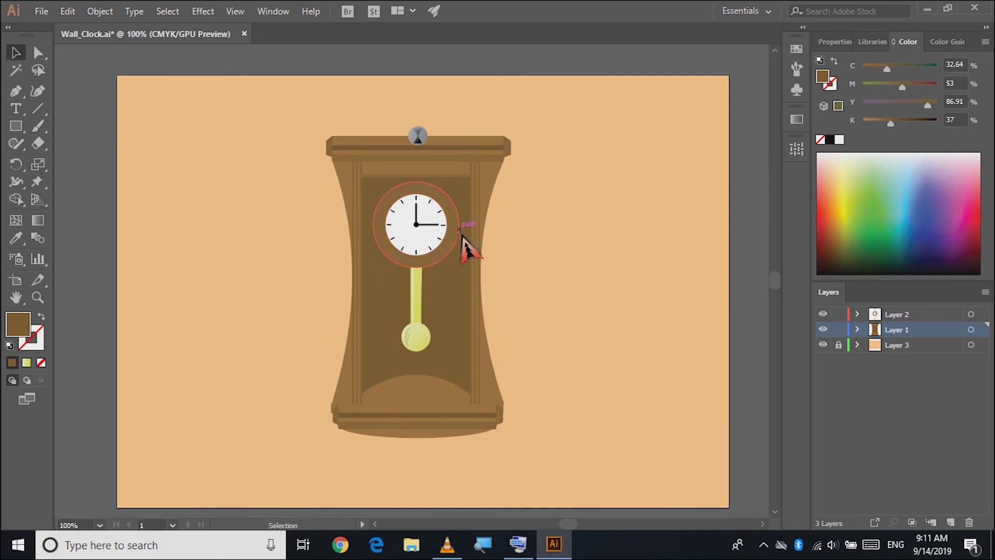
key("ctrl+a")
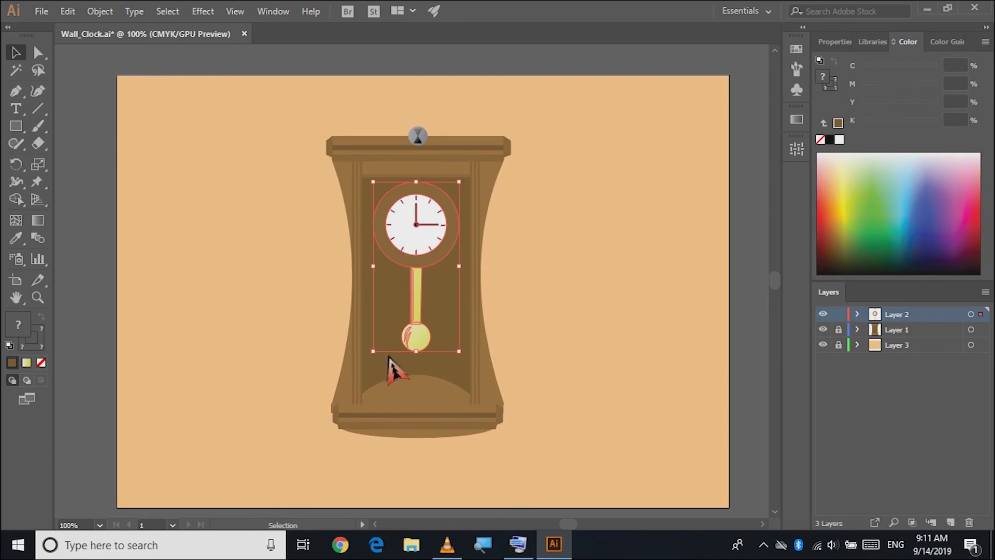
left_click_drag(418, 344, 420, 361)
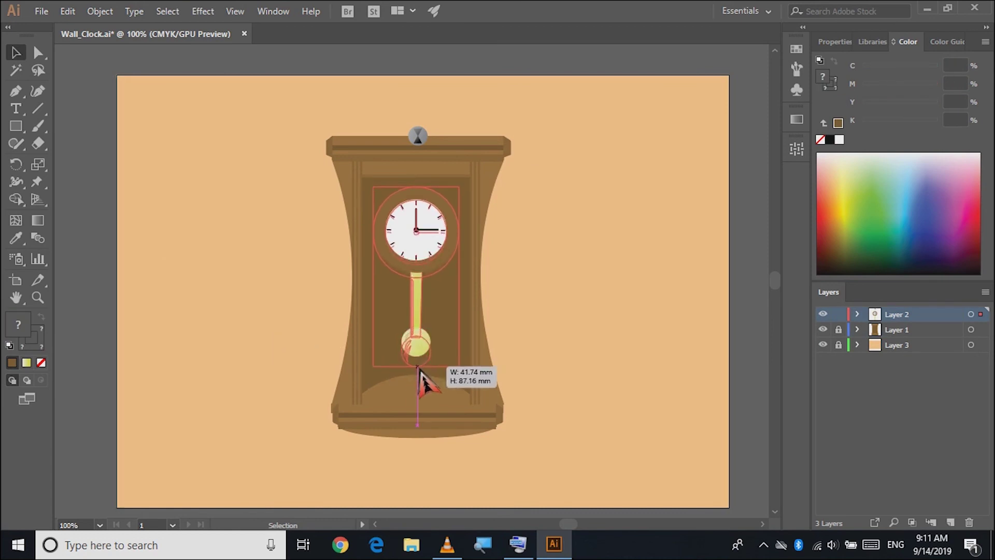
left_click(560, 371)
key("a")
key("ctrl+z")
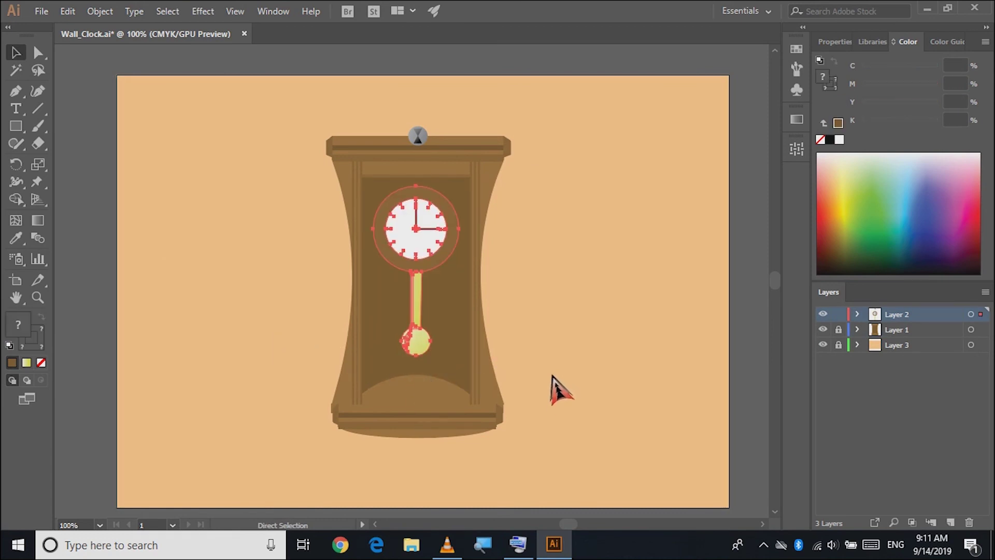
Step: Unlock the cabinet layer, select the cabinet body, and lock Layer 1 again
left_click(552, 376)
key("v")
left_click(381, 332)
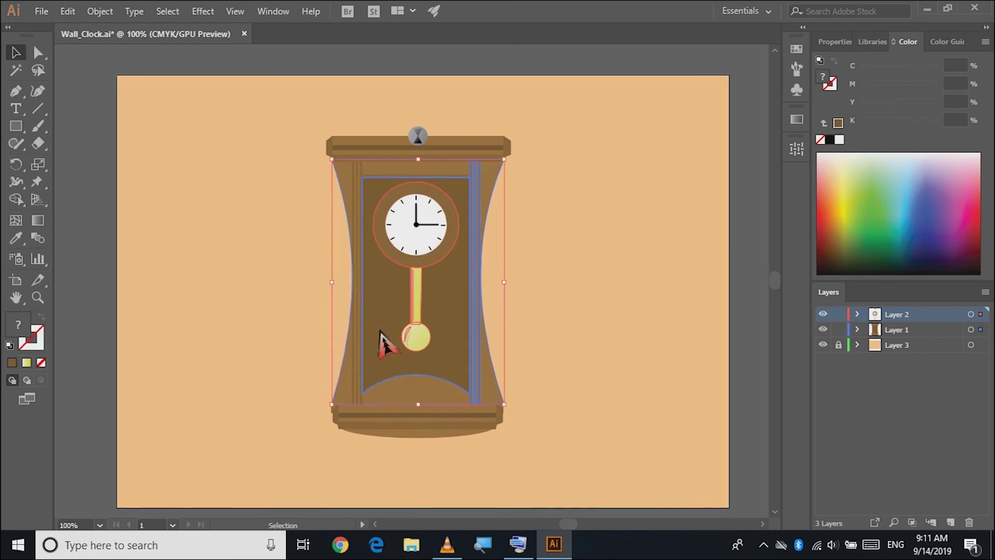
left_click(839, 345)
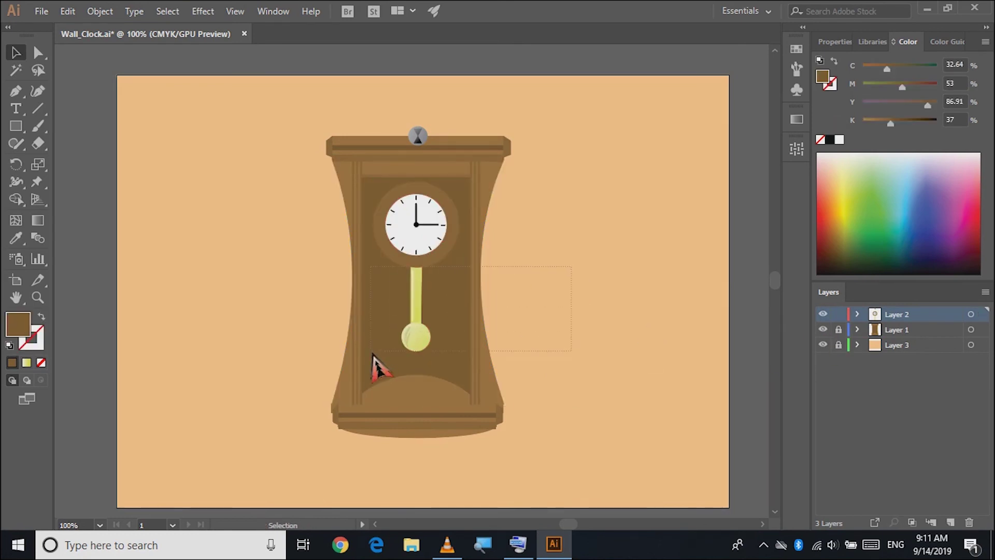
Step: Lower the pendulum a few pixels inside the cabinet
left_click(440, 259, "shift")
left_click_drag(415, 355, 416, 363)
left_click(559, 372)
left_click(421, 256)
left_click(418, 278)
Step: Darken the brown ring around the clock face by setting K to 53
left_click(733, 334)
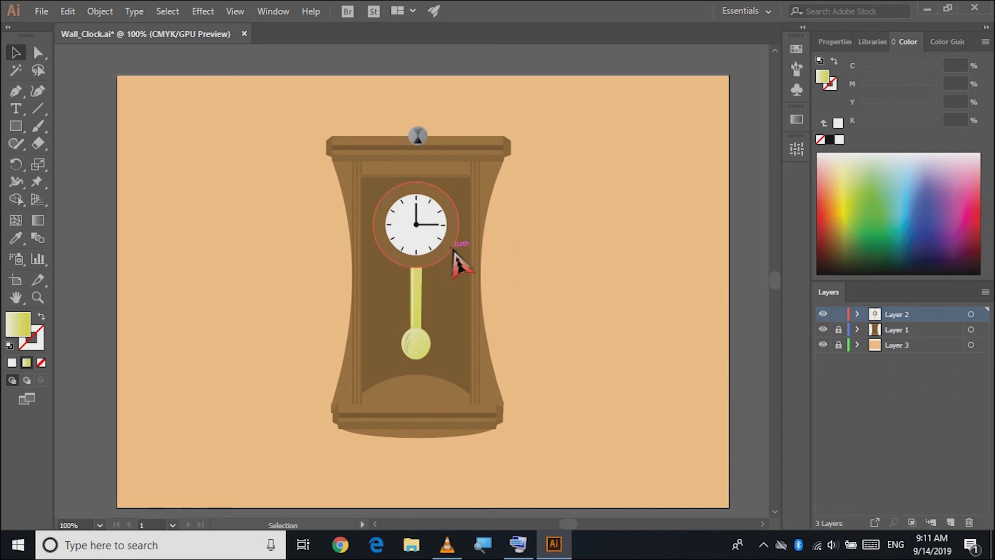
left_click(453, 252)
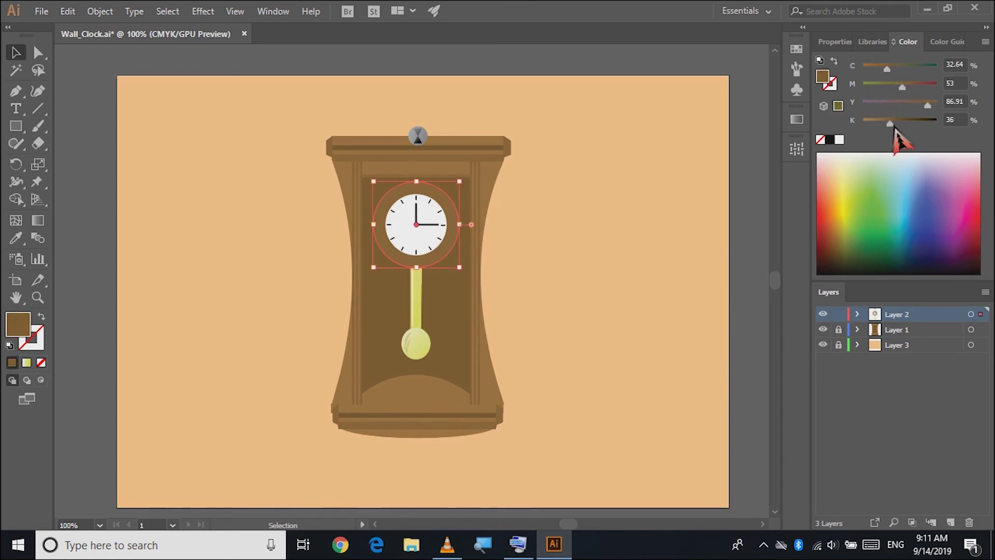
left_click(733, 265)
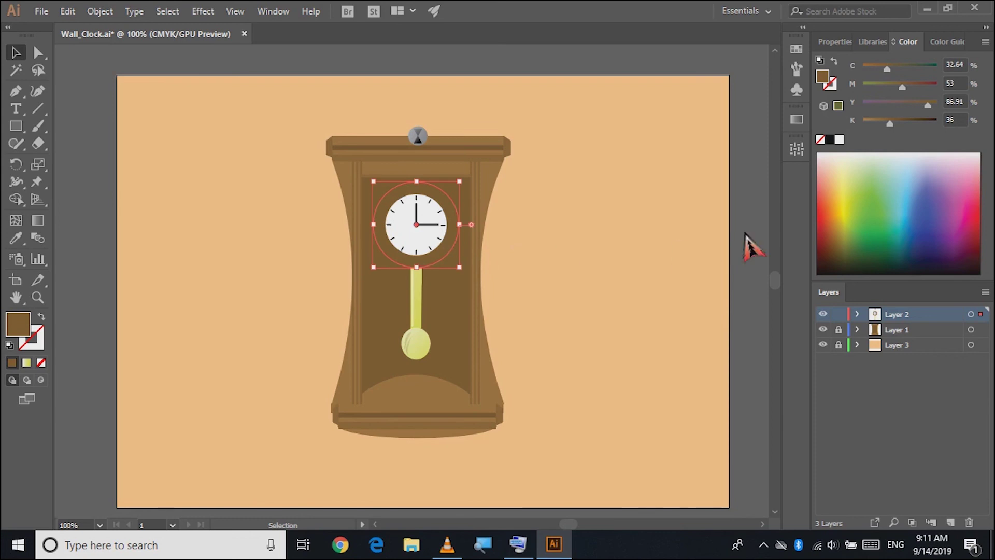
left_click_drag(900, 132, 904, 130)
left_click(745, 254)
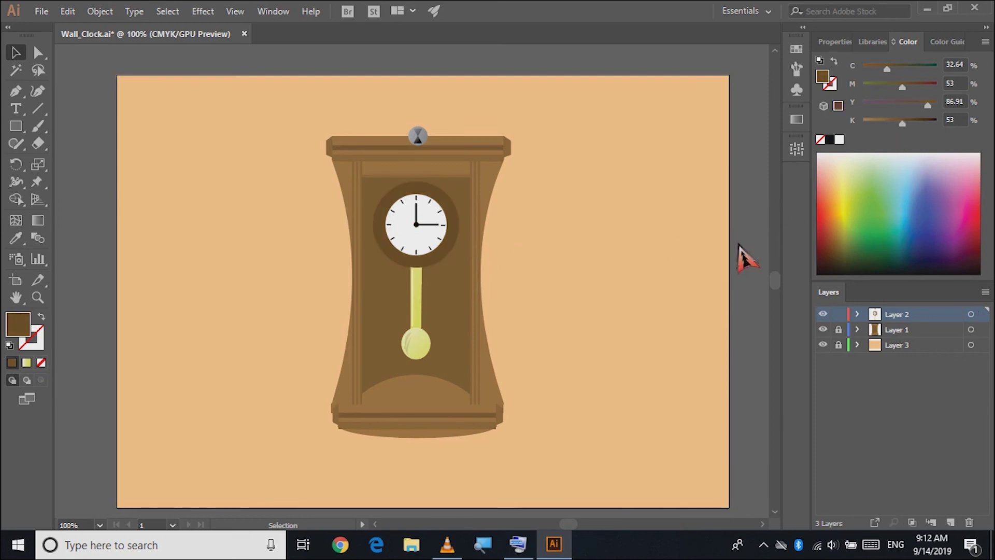
Step: Enlarge the brown ring and the white clock face using their corner handles
left_click(424, 263)
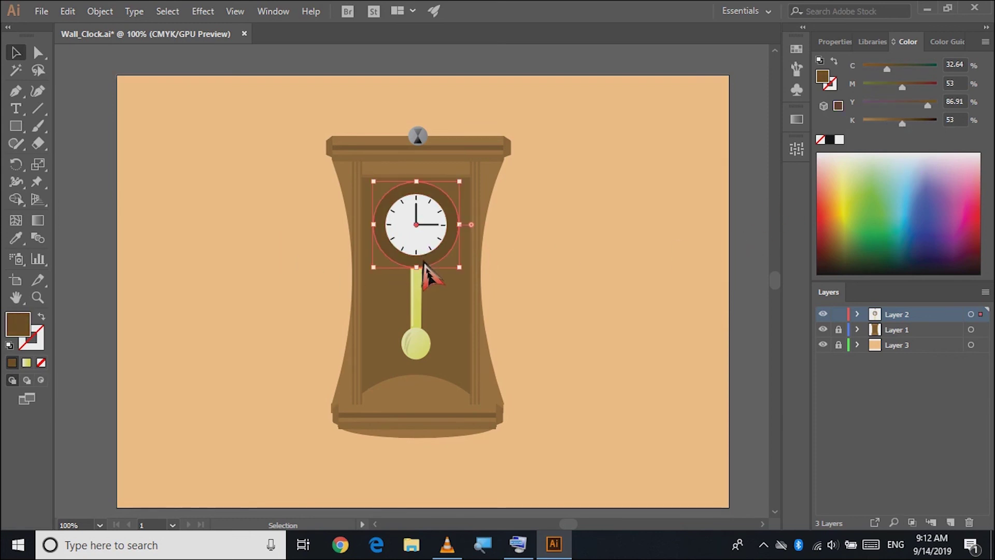
left_click_drag(463, 273, 463, 275)
left_click(565, 272)
left_click(429, 247)
left_click(723, 360)
left_click(444, 272)
left_click(689, 290)
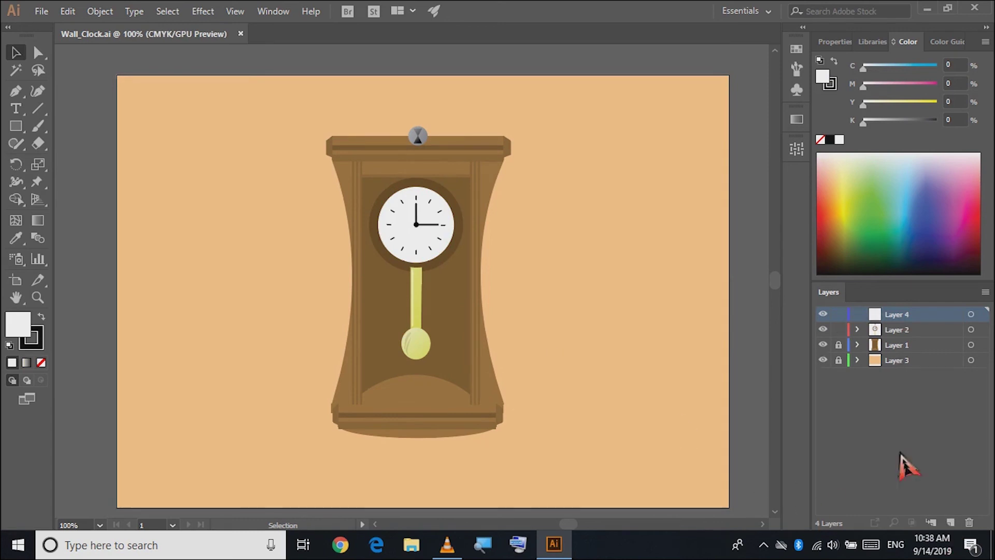
Step: Pen-draw a shadow polygon from the clock's top-right corner to the artboard's bottom-right corner and right edge
left_click(16, 91)
left_click(510, 140)
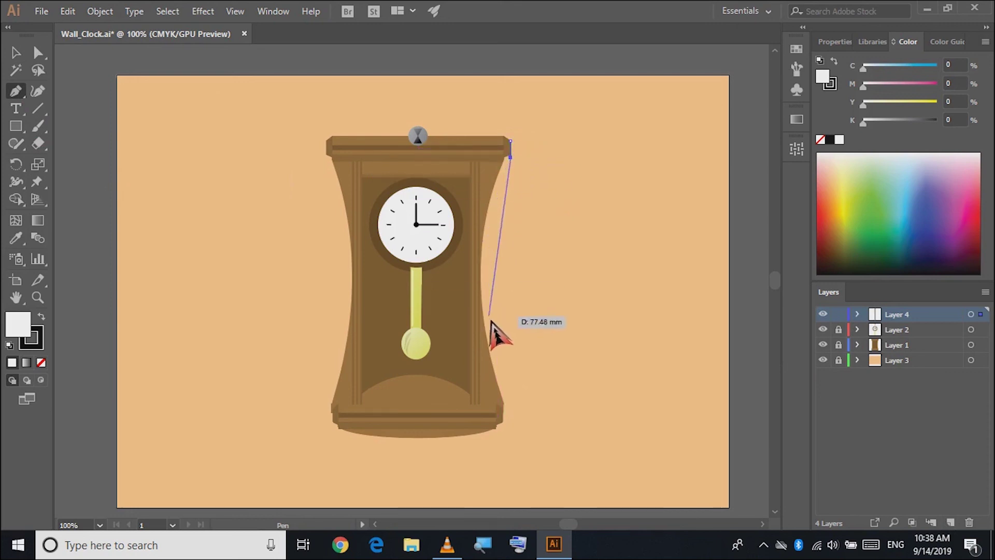
left_click_drag(503, 294, 507, 430)
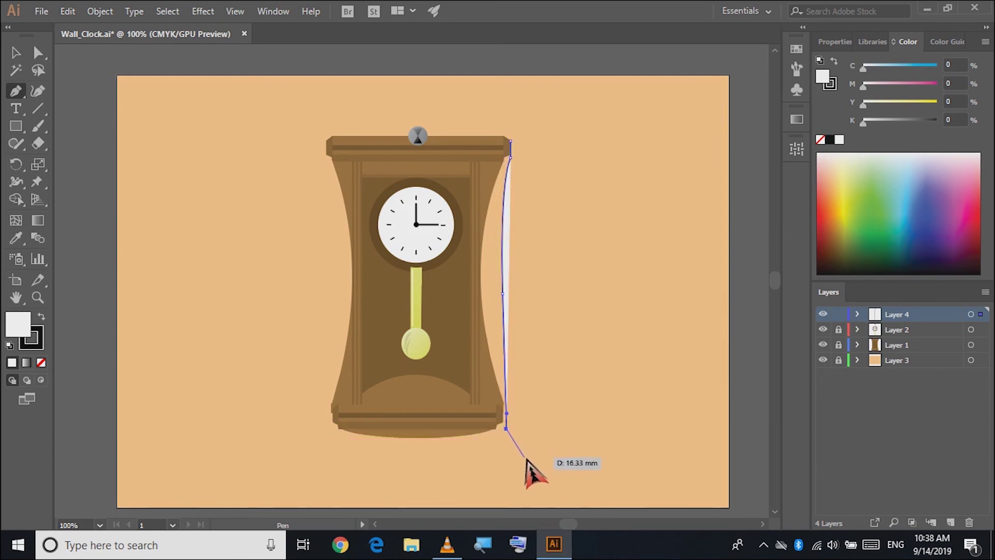
left_click(564, 507)
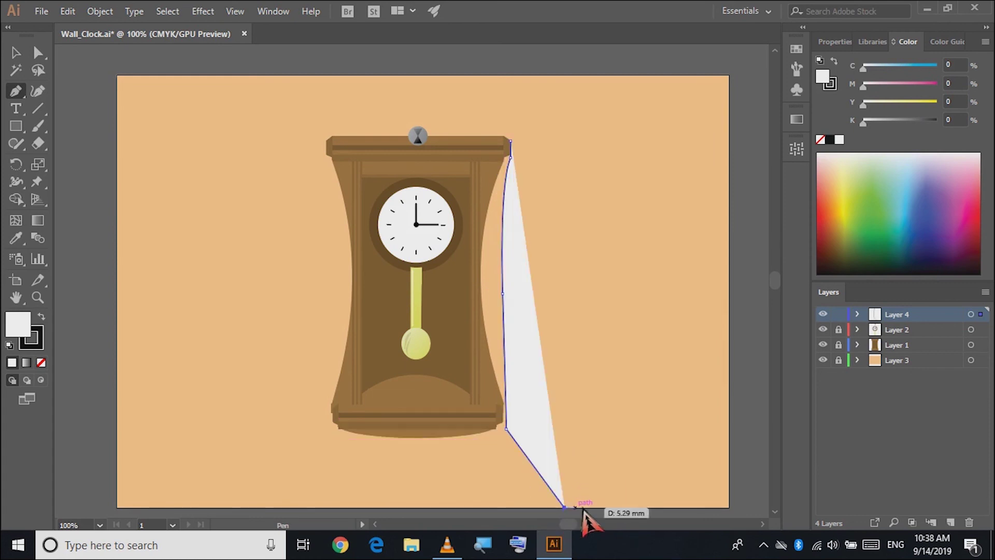
left_click(729, 508)
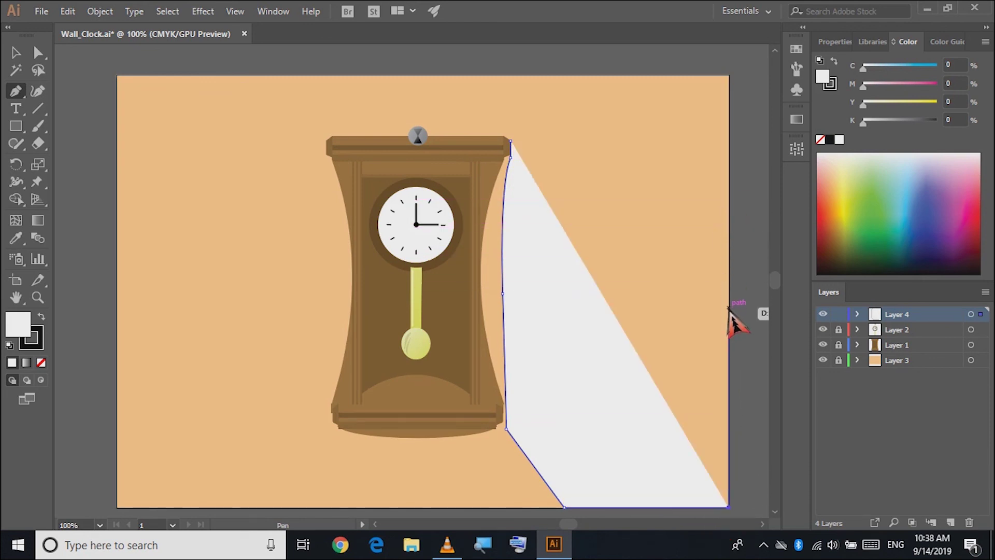
left_click(729, 356)
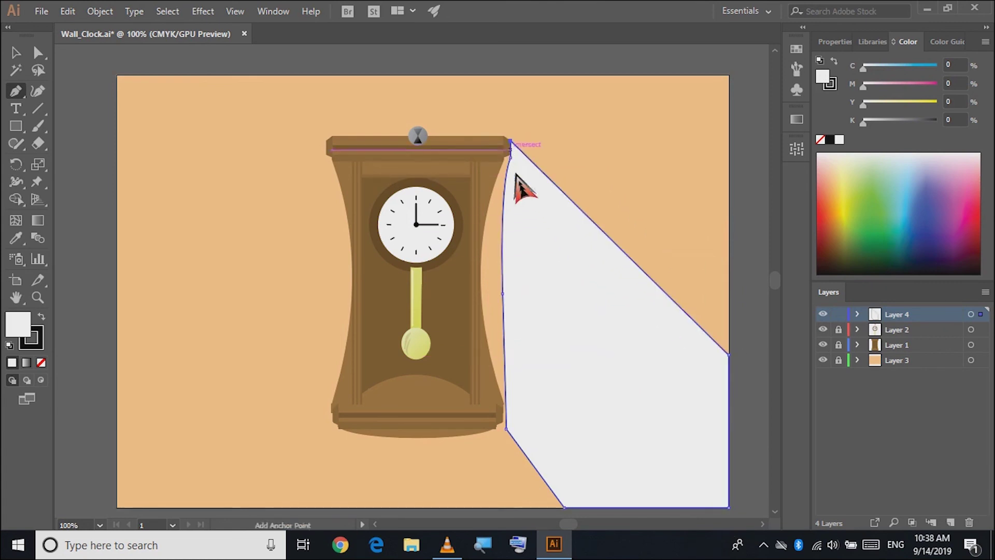
scroll(560, 271, "down", 1)
scroll(560, 273, "down", 1)
Step: Give the shadow shape no stroke and a black fill
left_click(16, 52)
left_click(32, 338)
left_click(41, 362)
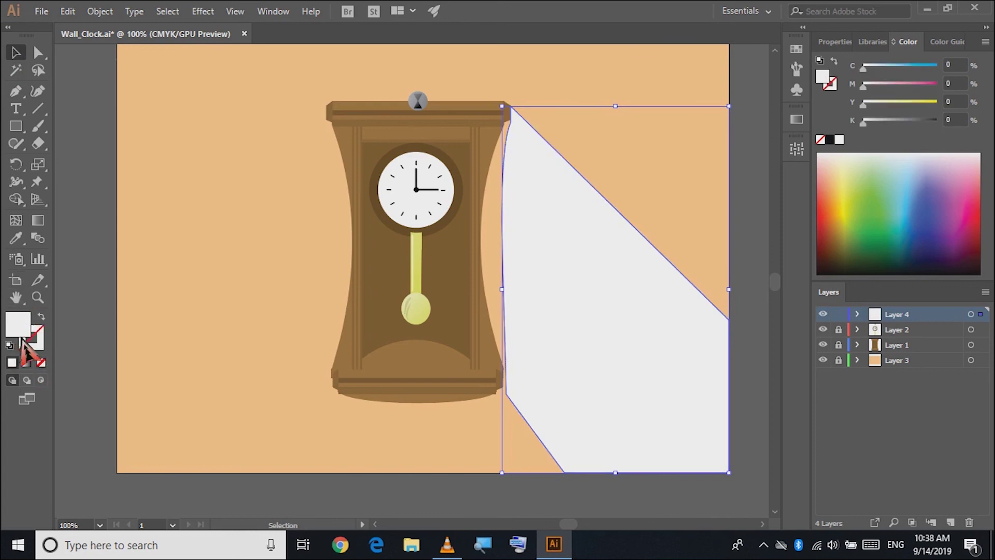
left_click(830, 140)
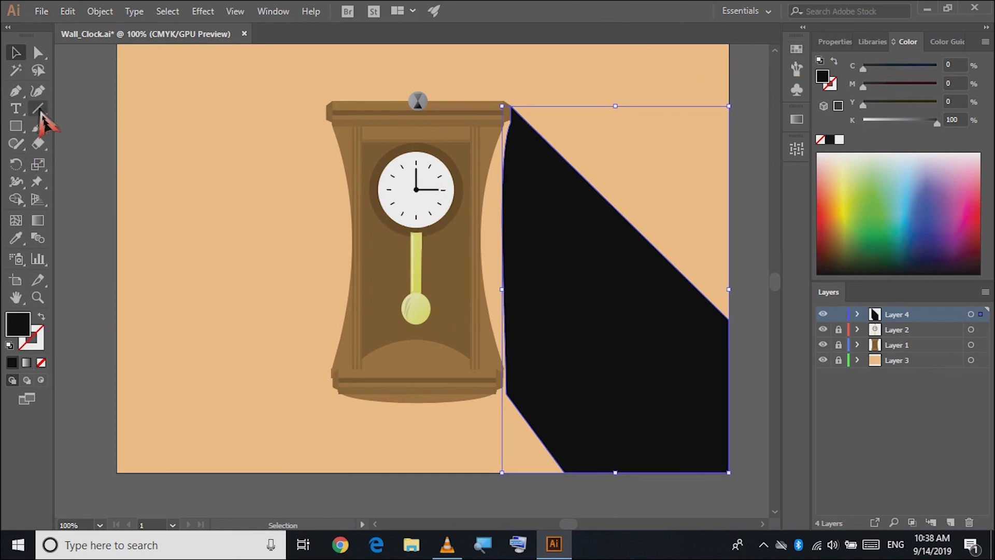
Step: Bow the shadow's left edge outward with the Curvature tool to hug the cabinet
left_click(37, 91)
left_click_drag(502, 258, 481, 234)
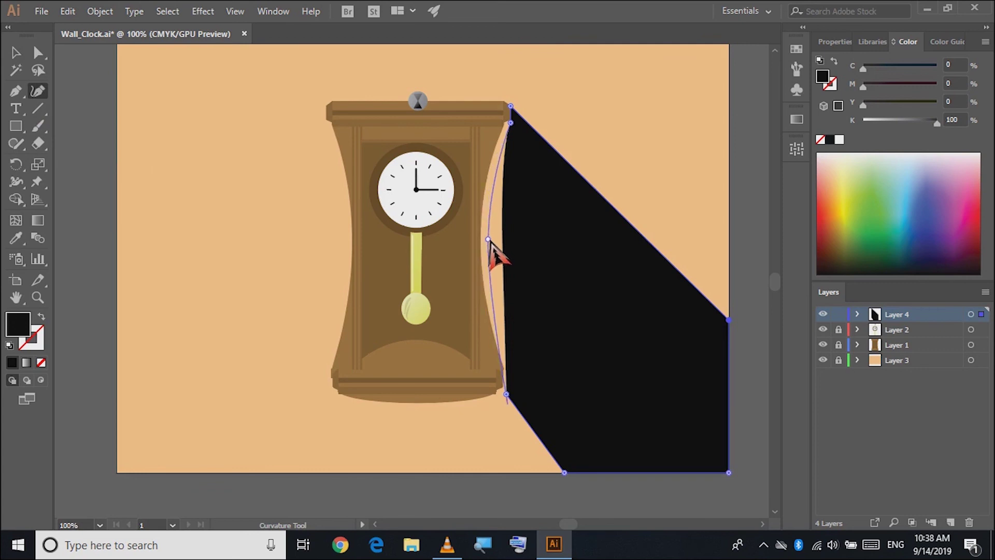
left_click_drag(485, 235, 482, 234)
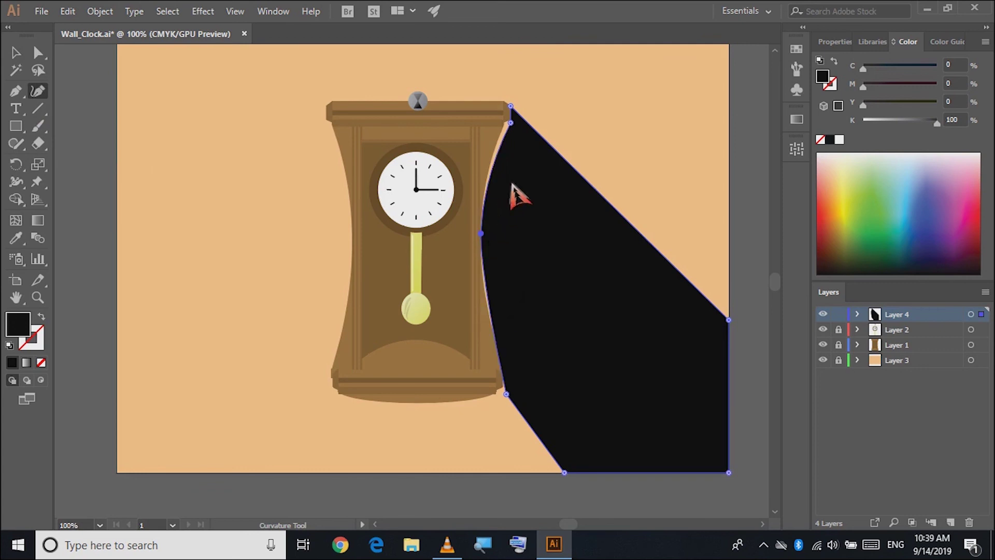
left_click(507, 127)
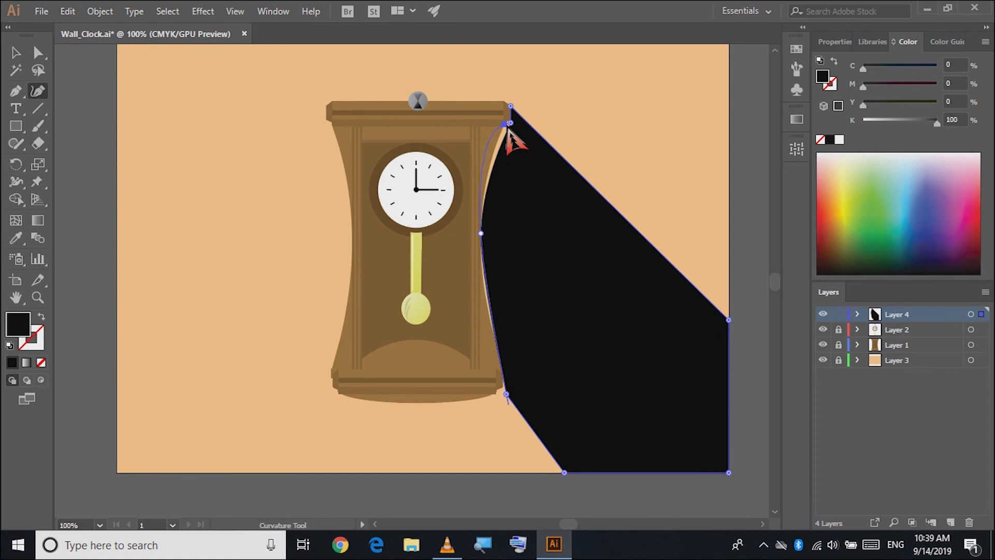
left_click_drag(510, 134, 499, 145)
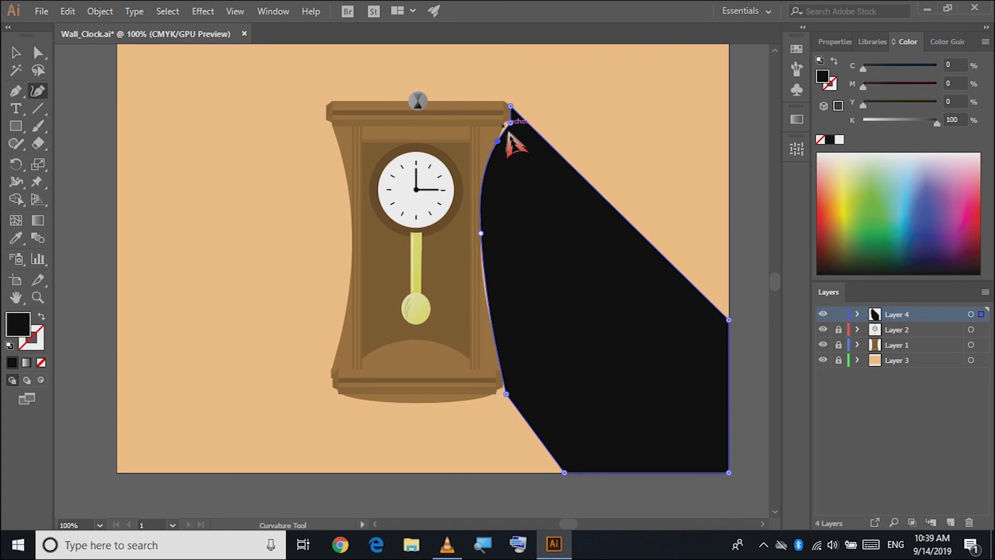
left_click_drag(511, 124, 505, 125)
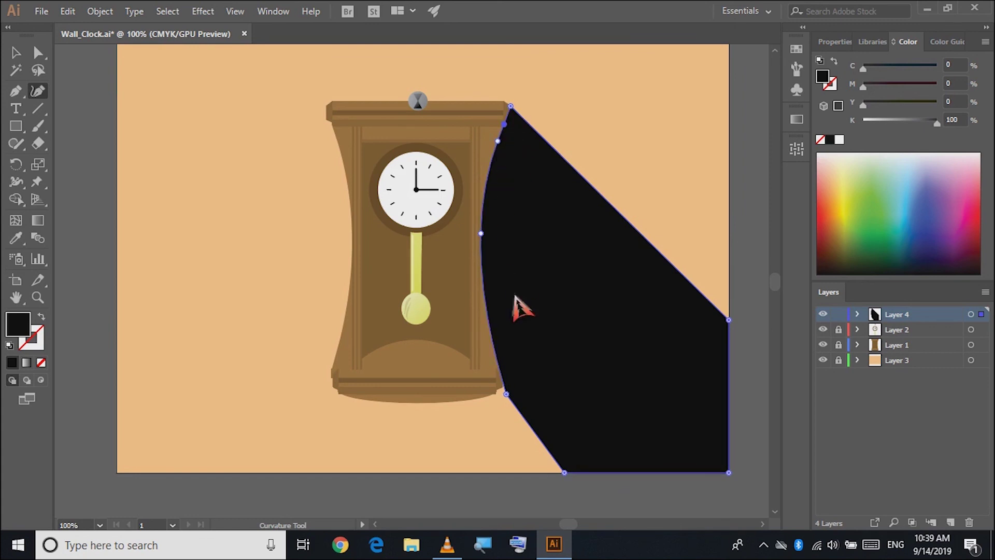
left_click(512, 400)
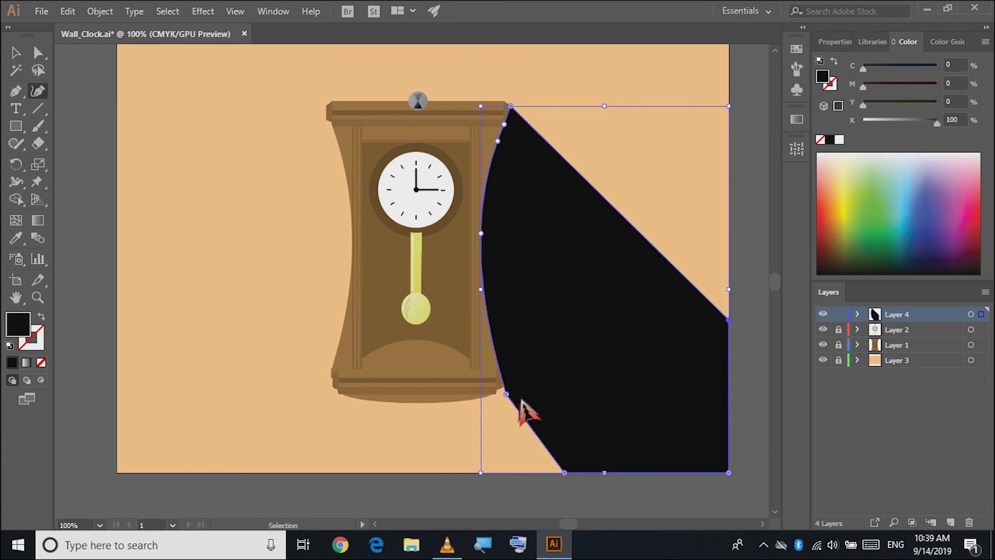
Step: Round the shadow's lower-left edge outward with an added point
key("p")
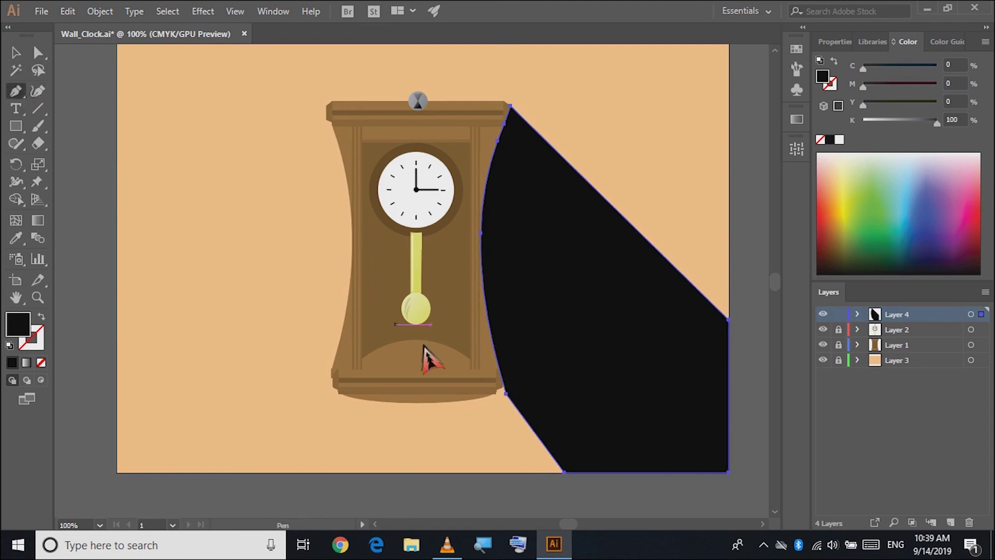
left_click(38, 91)
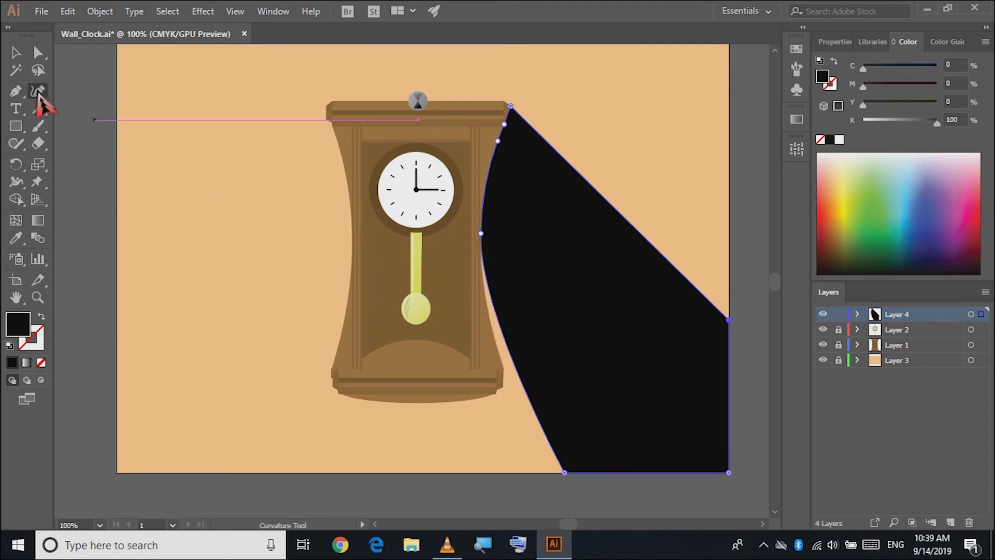
left_click(514, 367)
left_click_drag(515, 369, 505, 370)
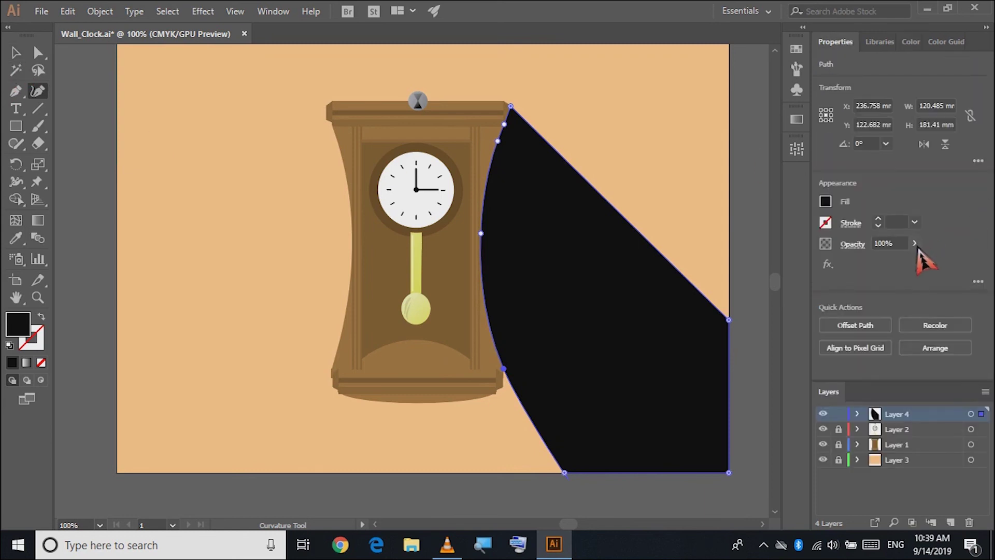
Step: Set the shadow's opacity to 25%
left_click(916, 244)
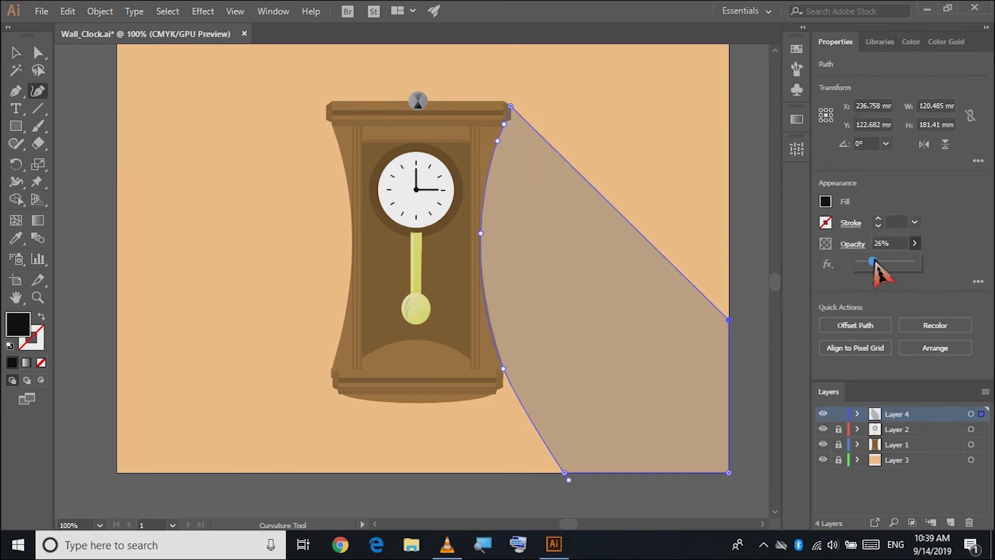
left_click_drag(872, 263, 874, 262)
left_click(15, 53)
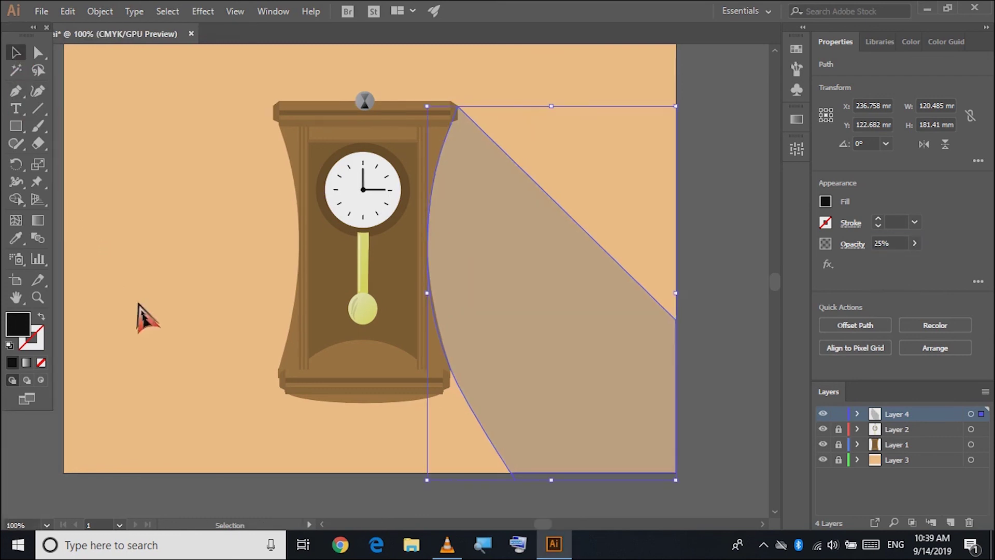
left_click_drag(31, 30, 21, 67)
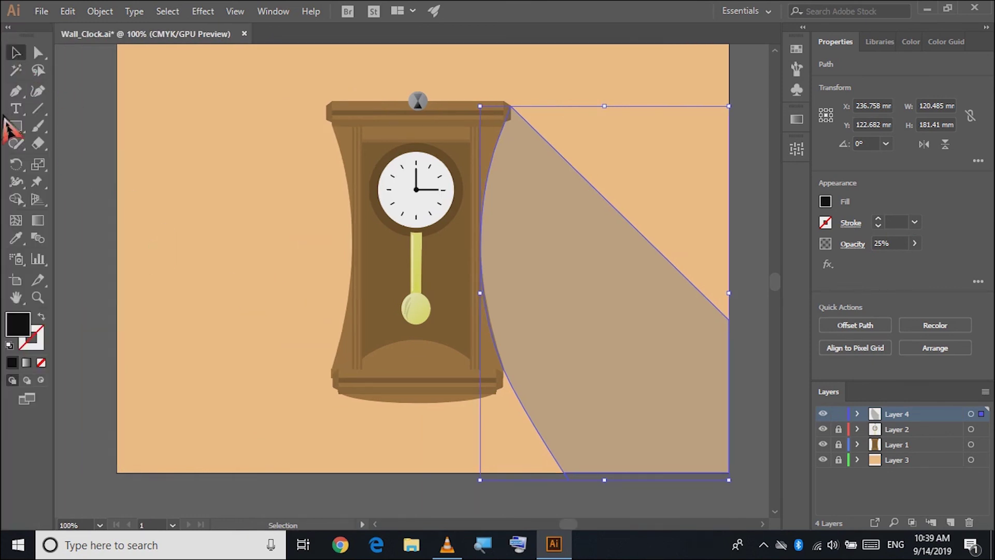
left_click(109, 180)
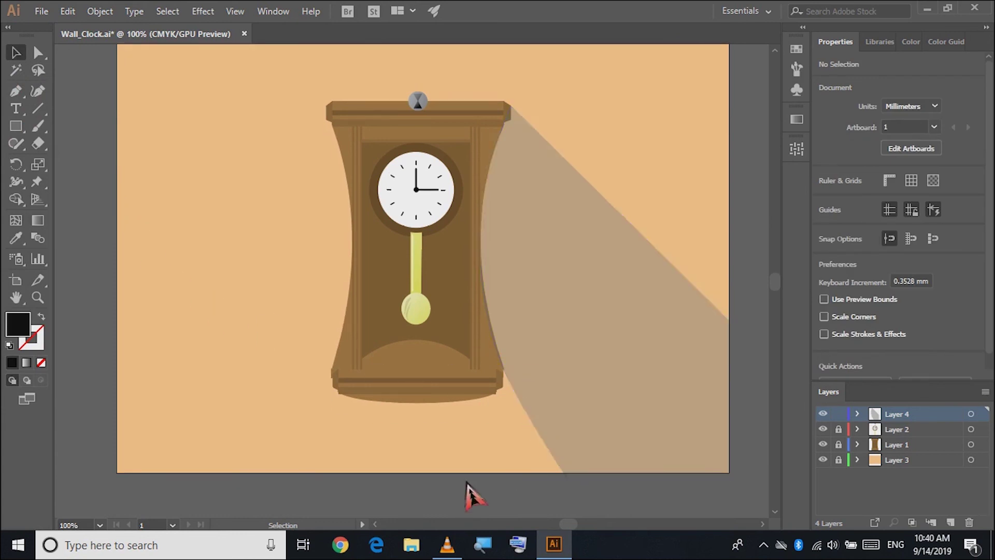
Step: Move Layer 4 just above Layer 3, behind the clock but over the background
left_click(622, 365)
mouse_move(940, 417)
left_mouse_down()
mouse_move(938, 483)
mouse_move(913, 448)
left_mouse_up()
left_click(678, 519)
left_click_drag(627, 524, 656, 478)
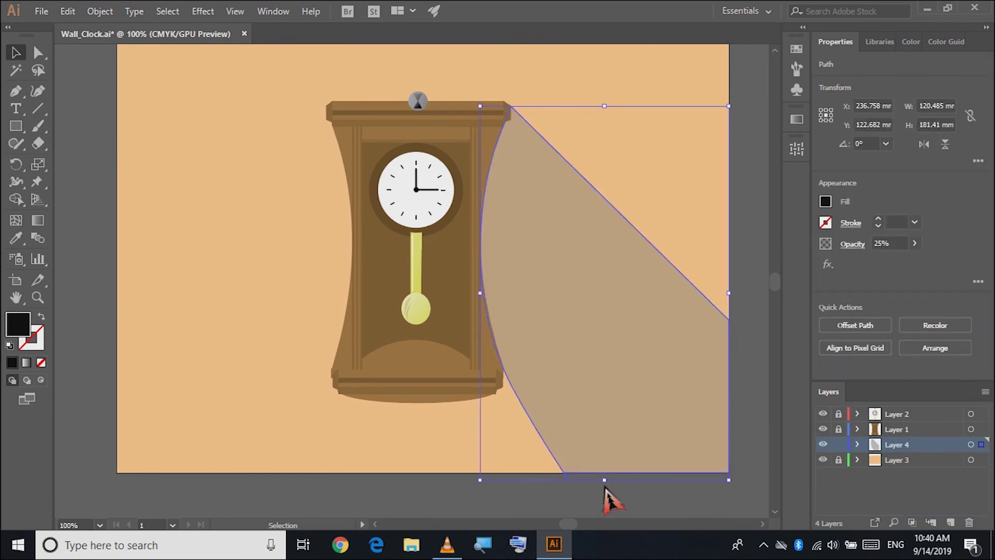
left_click(554, 517)
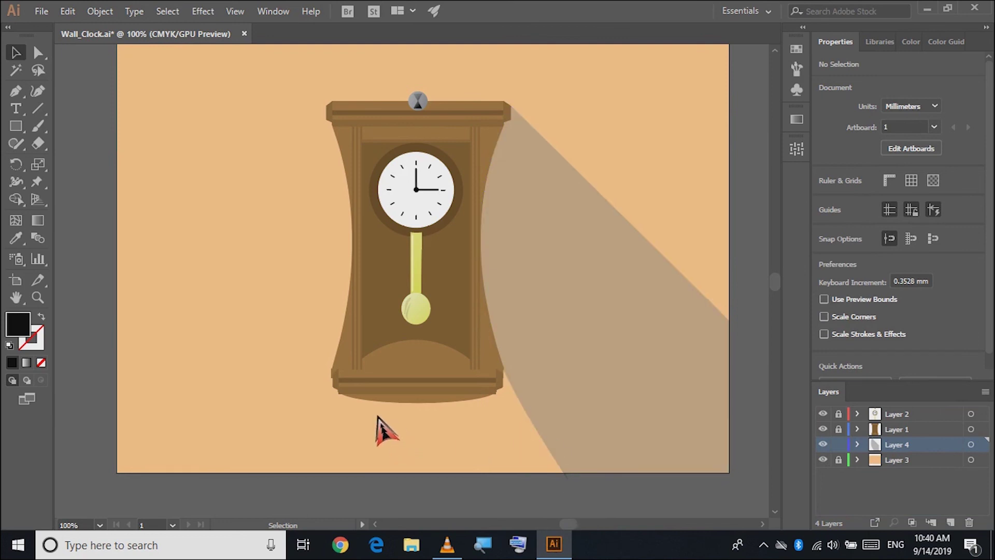
scroll(377, 418, "up", 1)
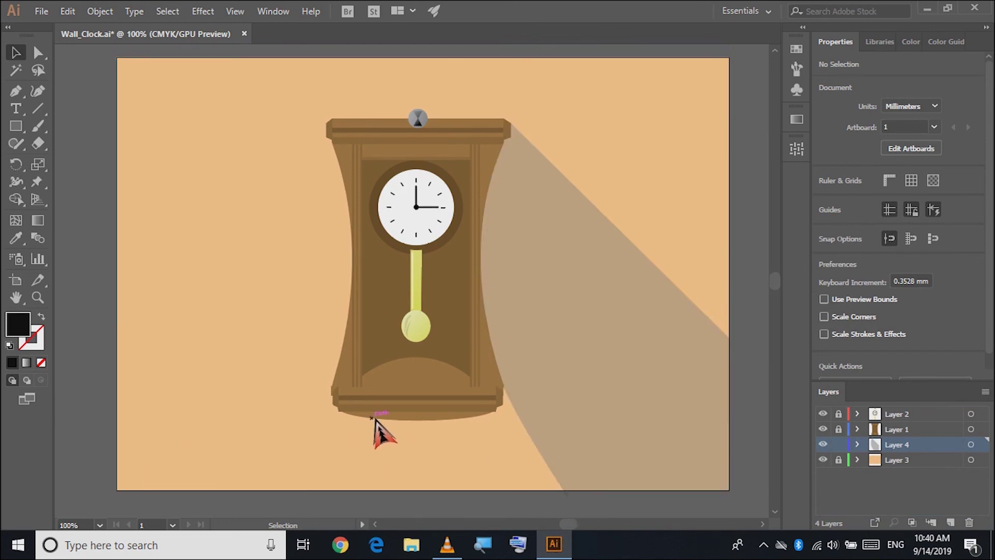
Step: Nudge the base oval down and narrow it to about 61 mm wide
left_click(413, 420)
key("Down")
key("Down")
key("Down")
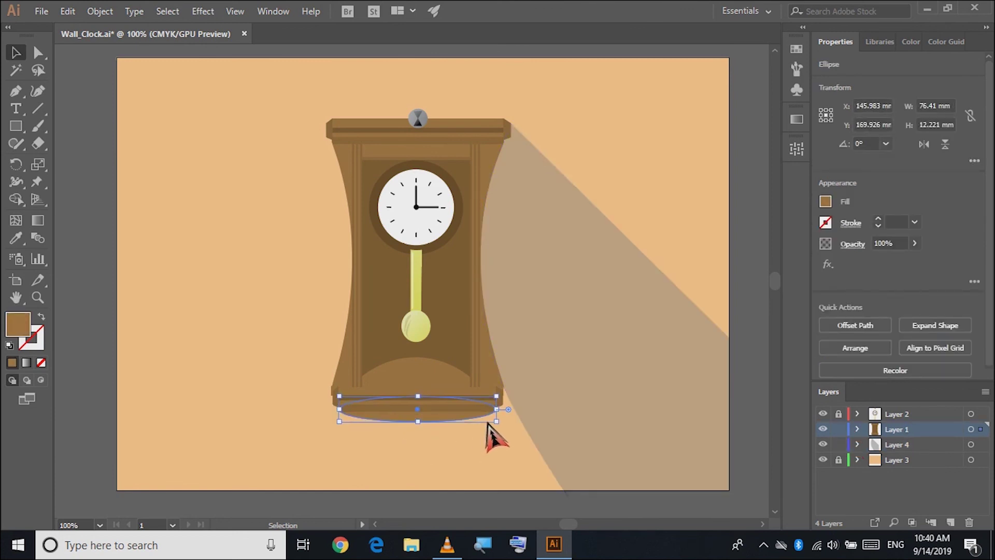
left_click_drag(497, 411, 486, 413)
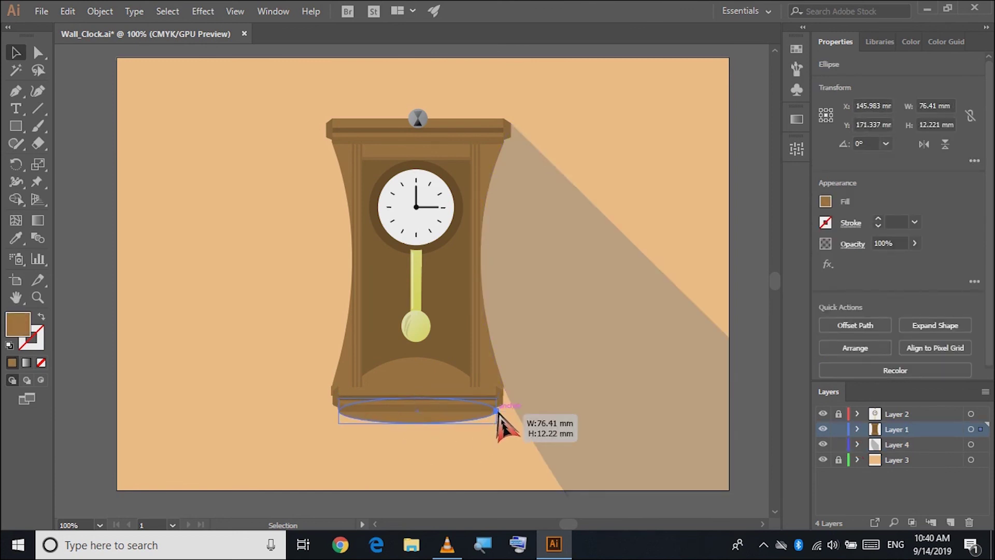
left_click(465, 479)
left_click(438, 419)
left_click_drag(485, 412, 480, 412)
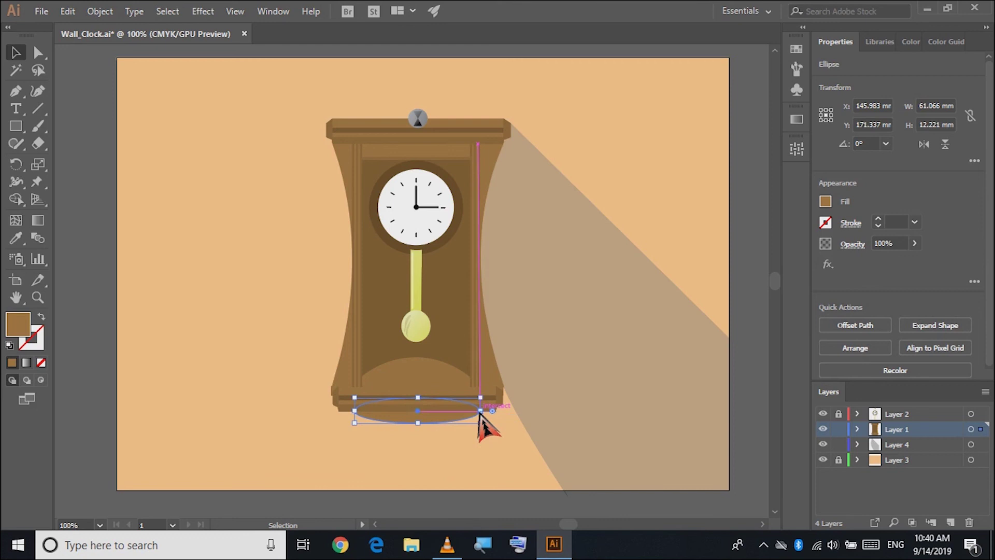
left_click(473, 489)
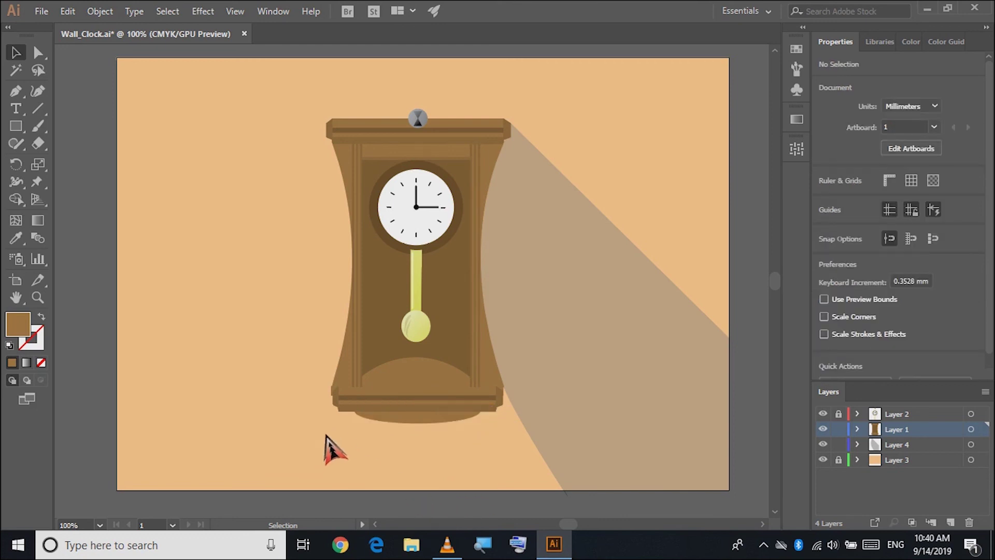
Step: Adjust the thin base rectangle's width, then select the clock base shapes
left_click(369, 399)
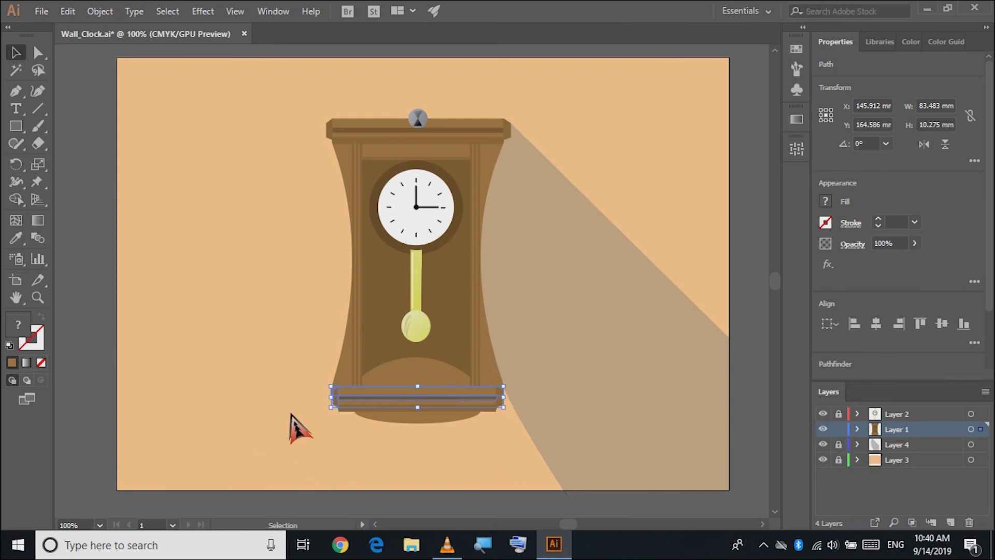
left_click(440, 412, "shift")
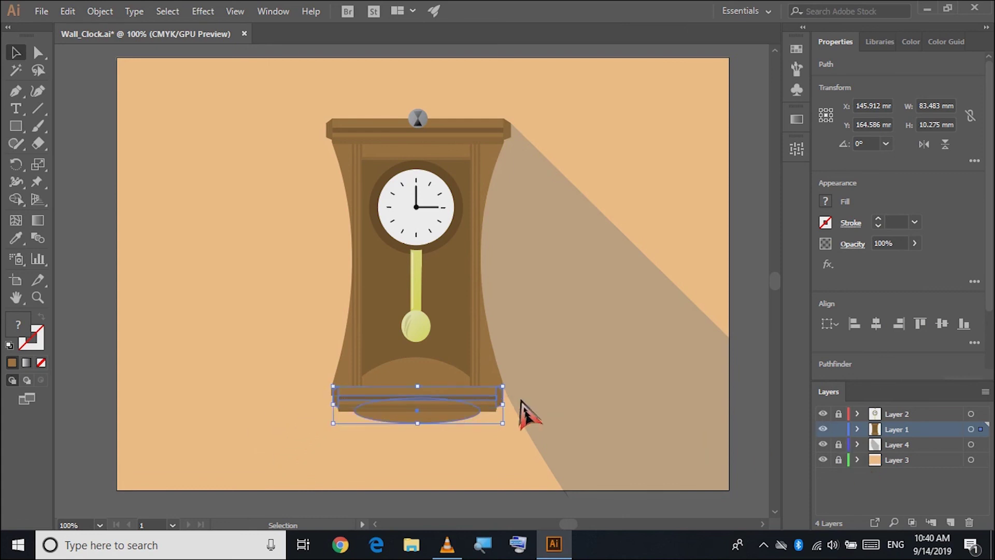
left_click(443, 418, "shift")
left_click_drag(502, 400, 504, 400)
left_click(485, 444)
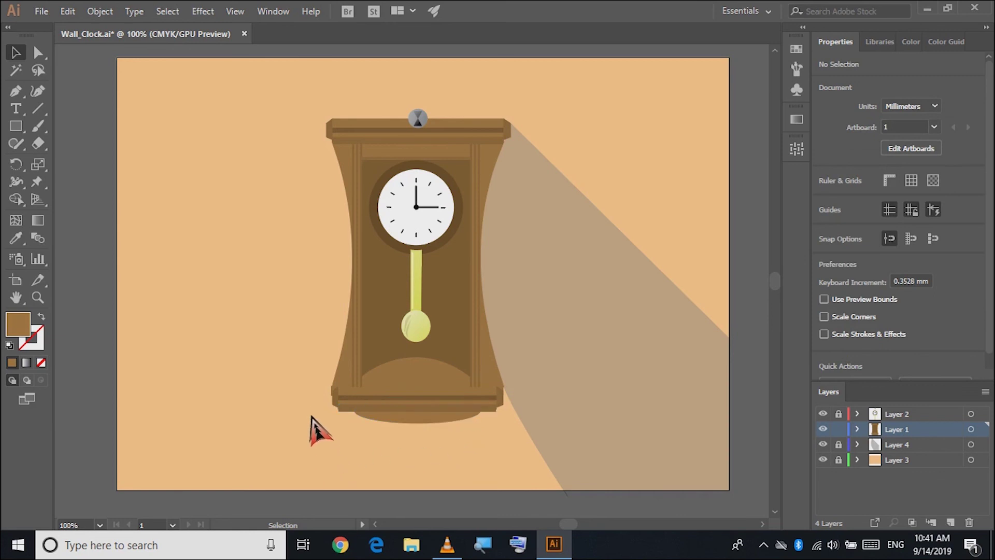
left_click_drag(510, 410, 451, 466)
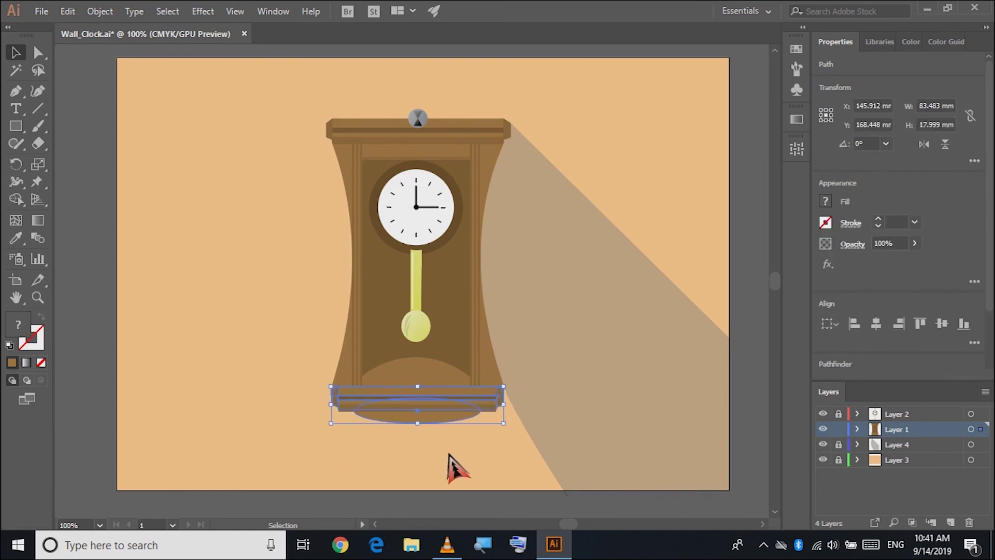
scroll(448, 459, "down", 1)
Step: At 300% zoom, nudge the base bands and widen them to about 85.9 mm
key("ctrl+equal")
key("ctrl+equal")
key("ctrl+equal")
key("a")
key("v")
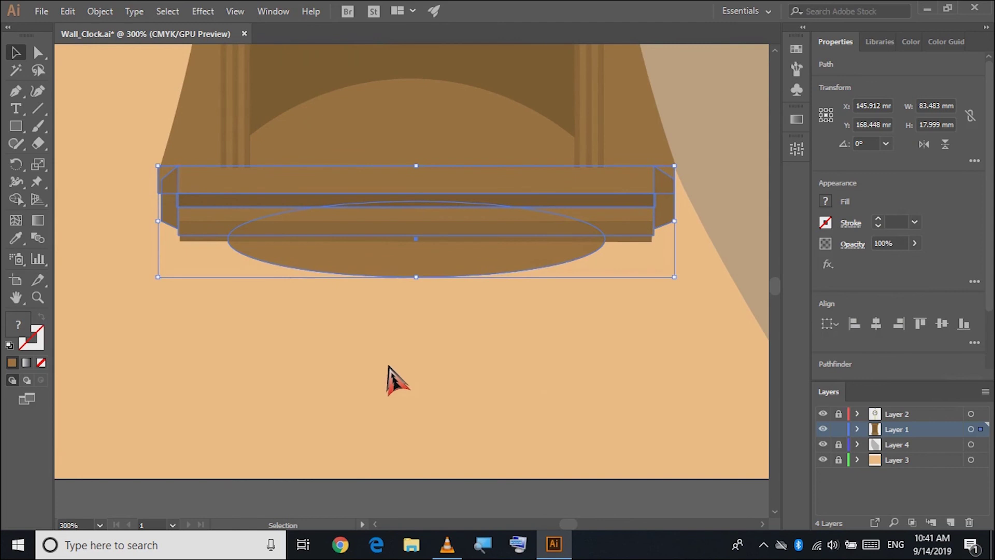
left_click(396, 271, "shift")
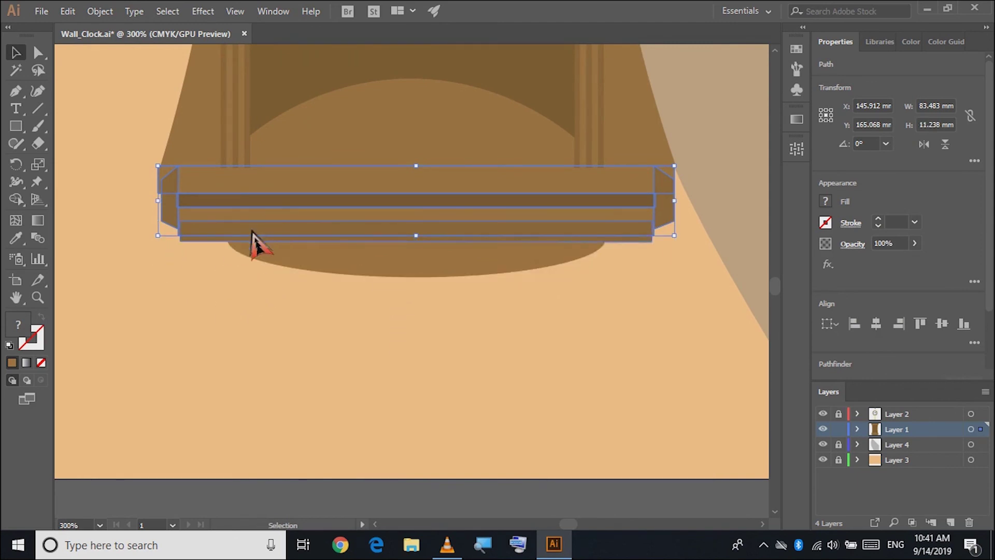
key("Down")
key("Left")
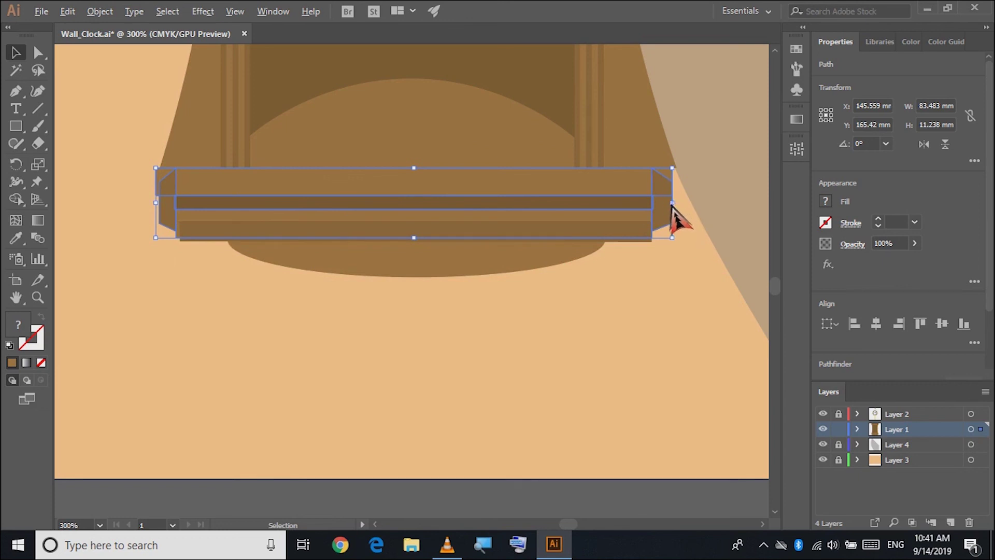
left_click_drag(673, 203, 680, 203)
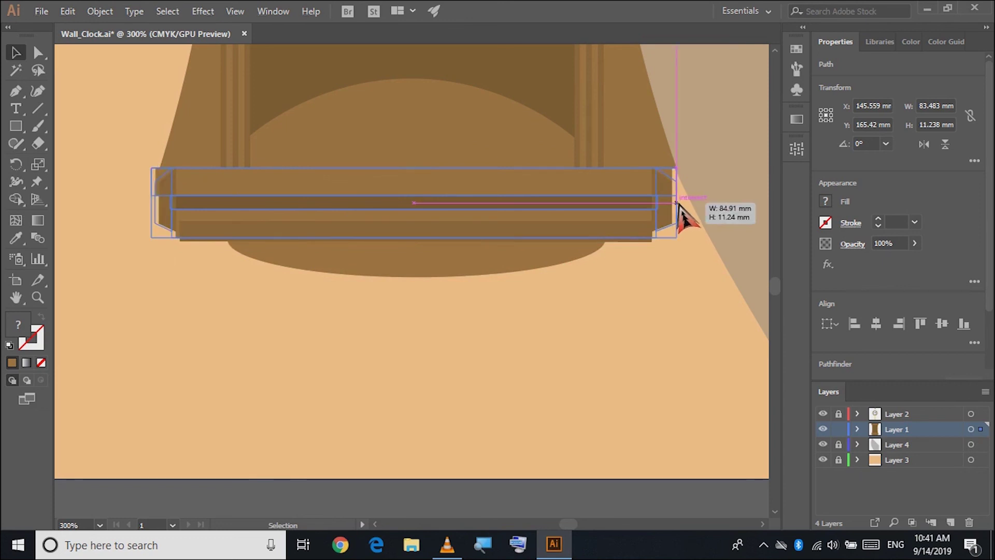
left_click(659, 308)
Step: Adjust the top base band's left and right edges, undoing an accidental upward move
left_click(156, 176)
left_click_drag(151, 182, 161, 185)
left_click_drag(680, 183, 678, 189)
left_click(644, 311)
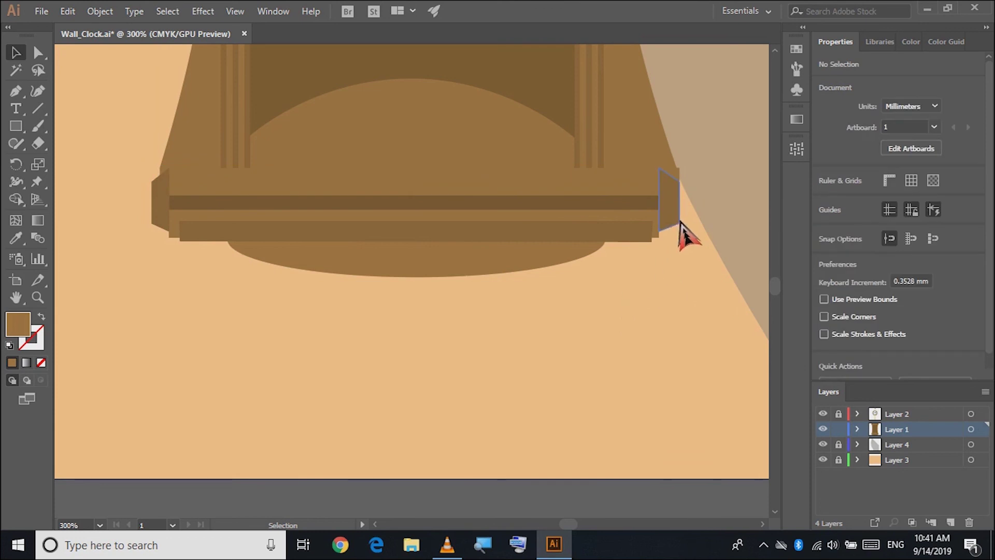
left_click(678, 183)
left_click_drag(534, 187, 534, 160)
key("ctrl+z")
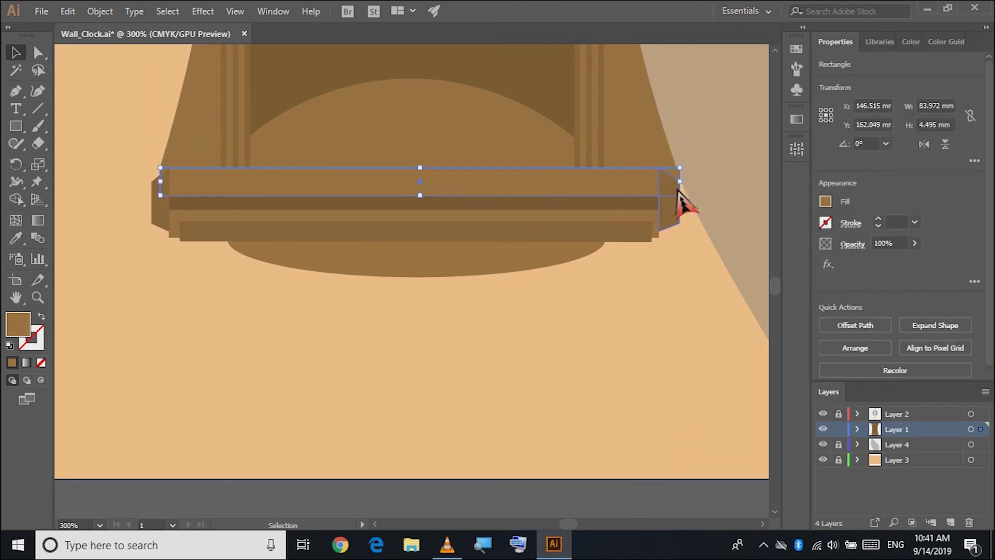
Step: Trim the top band's right edge to about 83.6 mm, fitting between the side blocks
left_click_drag(680, 183, 680, 182)
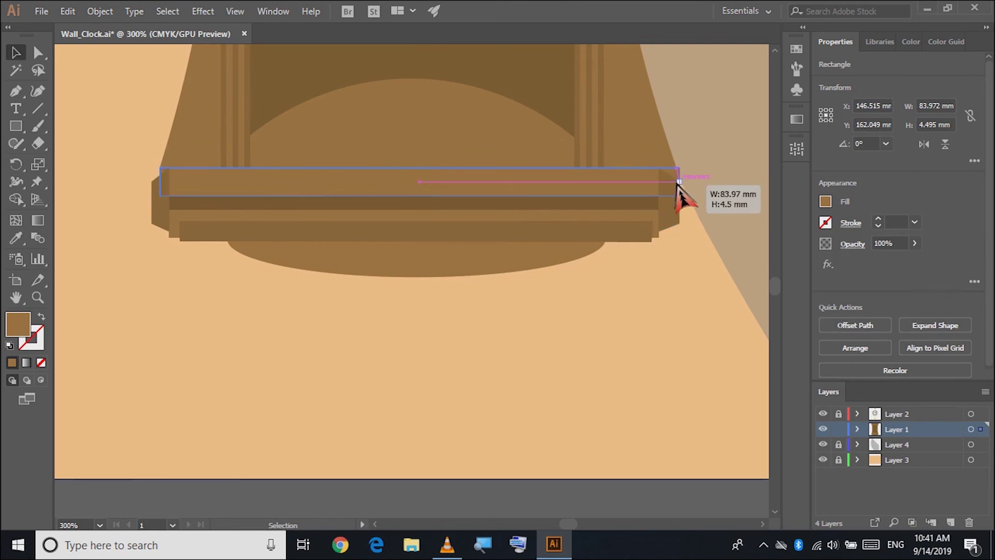
left_click(684, 293)
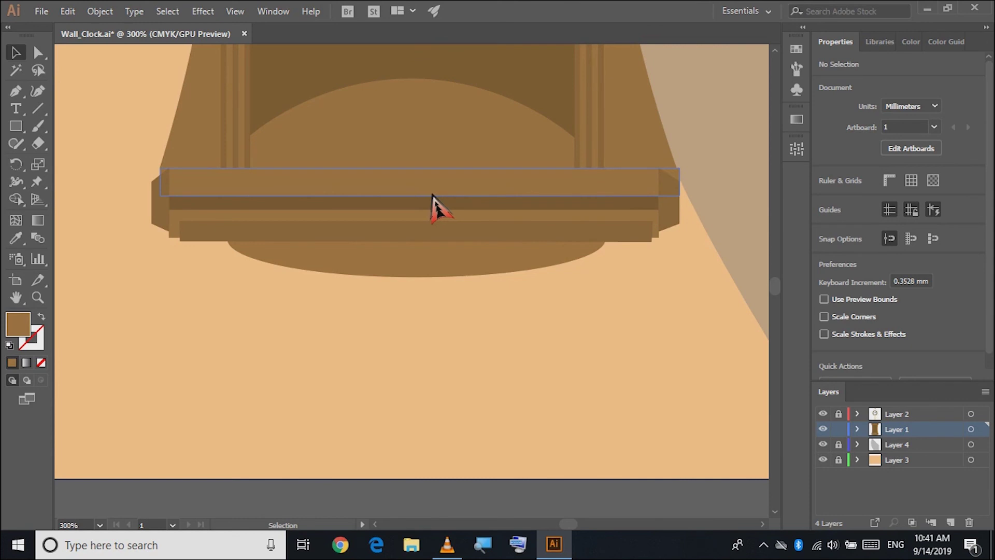
left_click(432, 195)
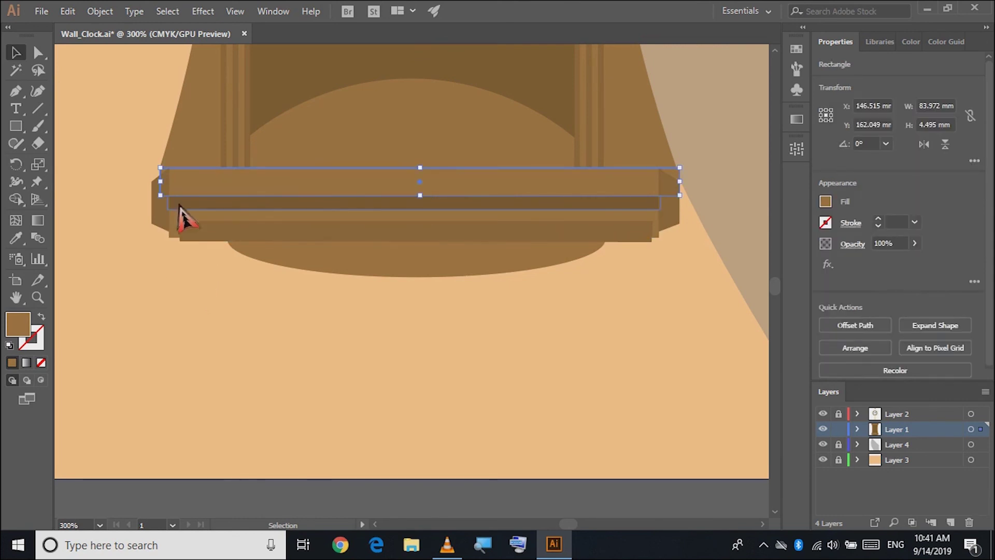
left_click(264, 329)
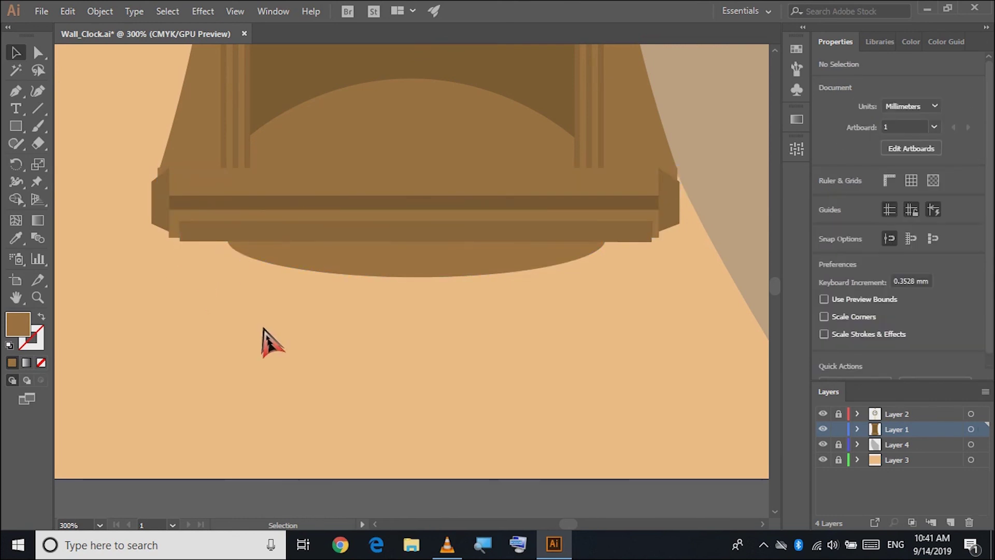
left_click(332, 195)
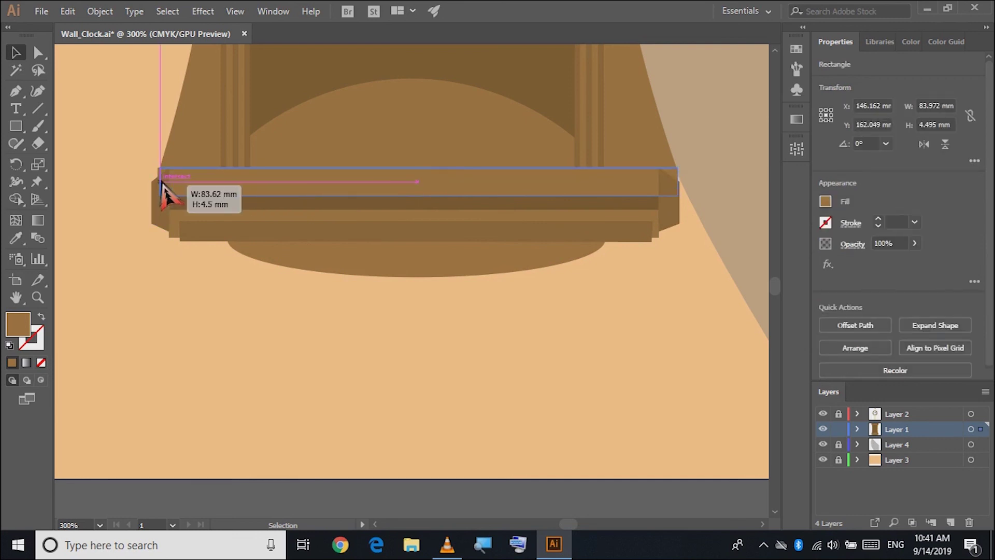
left_click(179, 285)
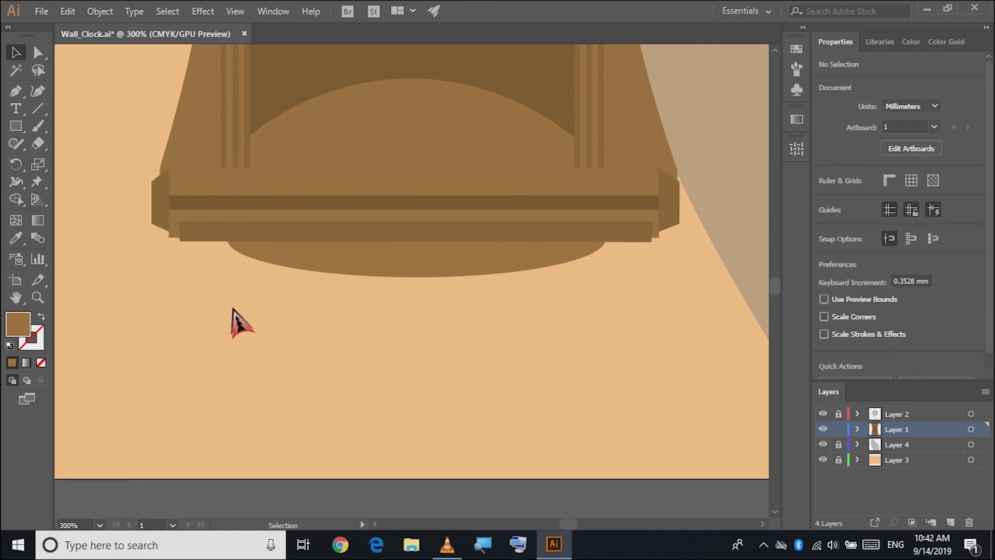
scroll(200, 311, "down", 1)
scroll(199, 311, "down", 1)
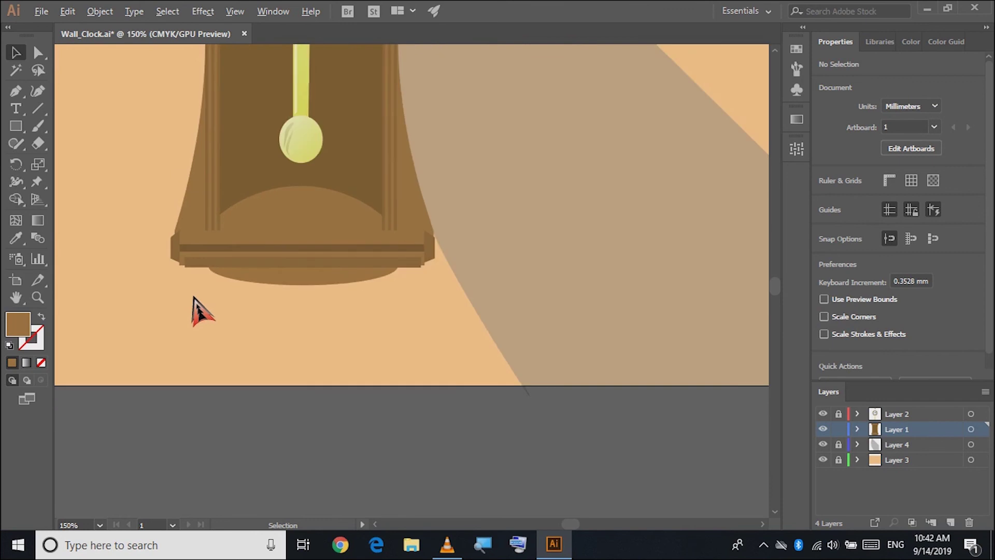
scroll(199, 311, "left", 1)
scroll(197, 318, "left", 1)
scroll(191, 309, "down", 1)
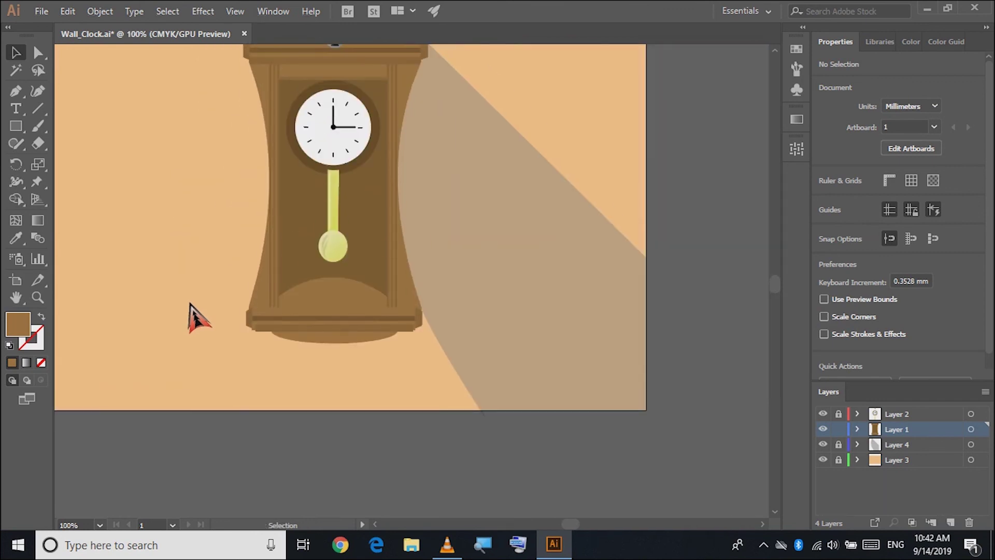
scroll(192, 308, "left", 2)
scroll(192, 318, "up", 1)
scroll(192, 318, "left", 1)
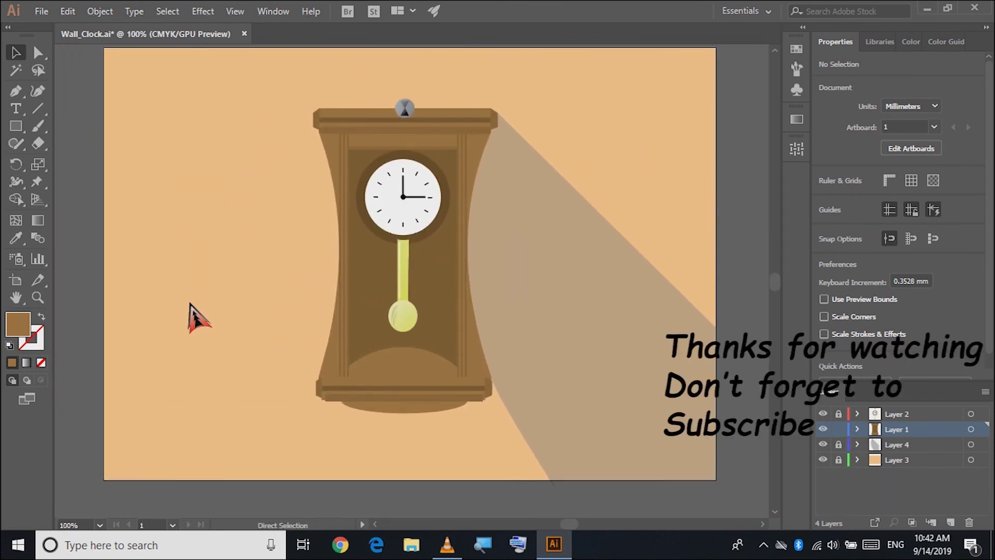
scroll(119, 306, "up", 1)
scroll(119, 306, "left", 1)
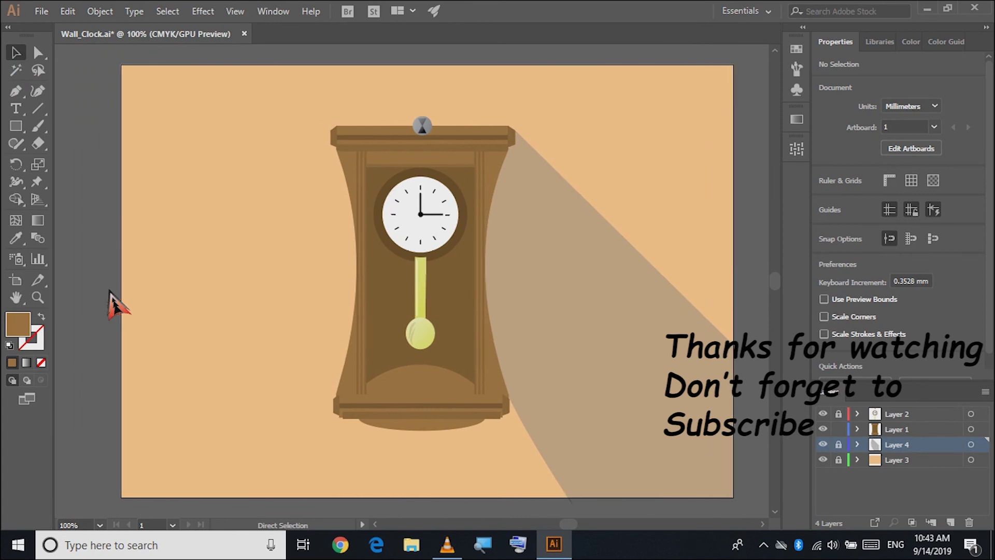